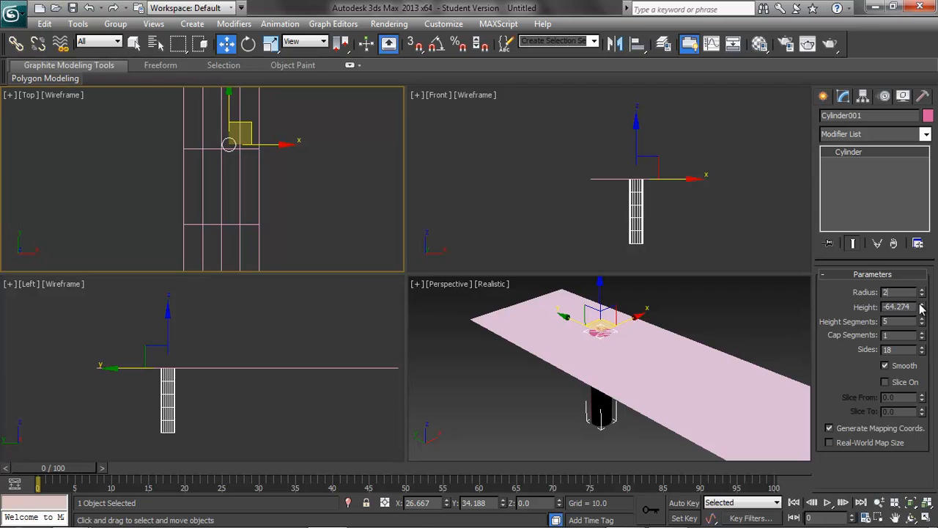
# Step: Set the cylinder's height to 20, its height segments to 1 and its sides to 8
pyautogui.press('Tab')
pyautogui.write('20')
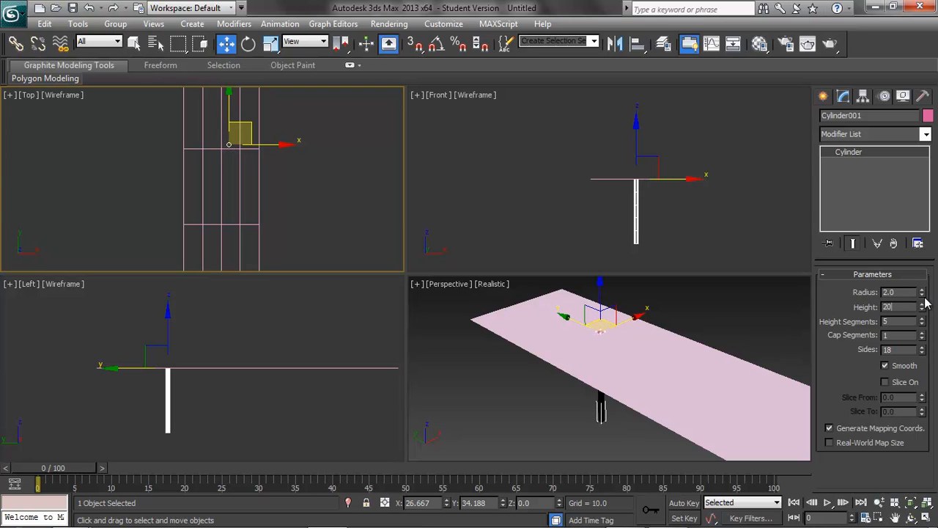
pyautogui.click(902, 294)
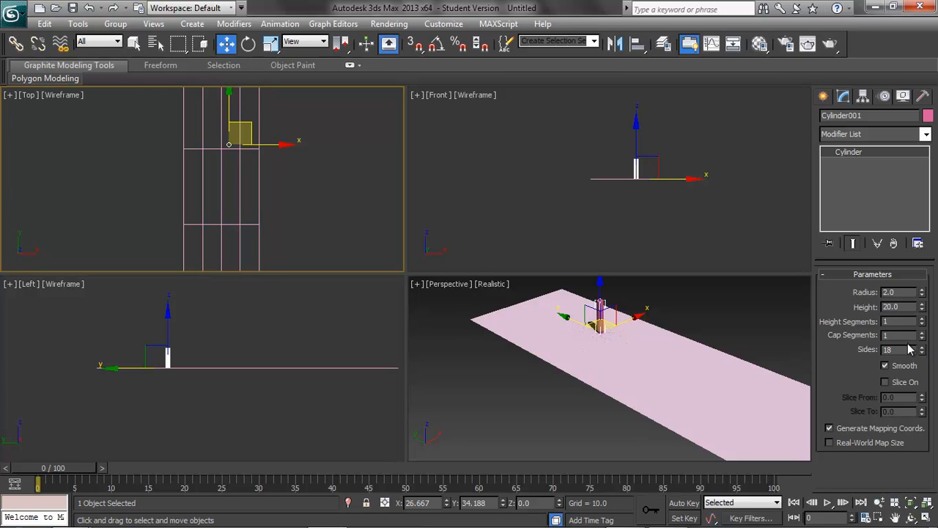
pyautogui.press('Tab')
pyautogui.write('8')
pyautogui.press('Return')
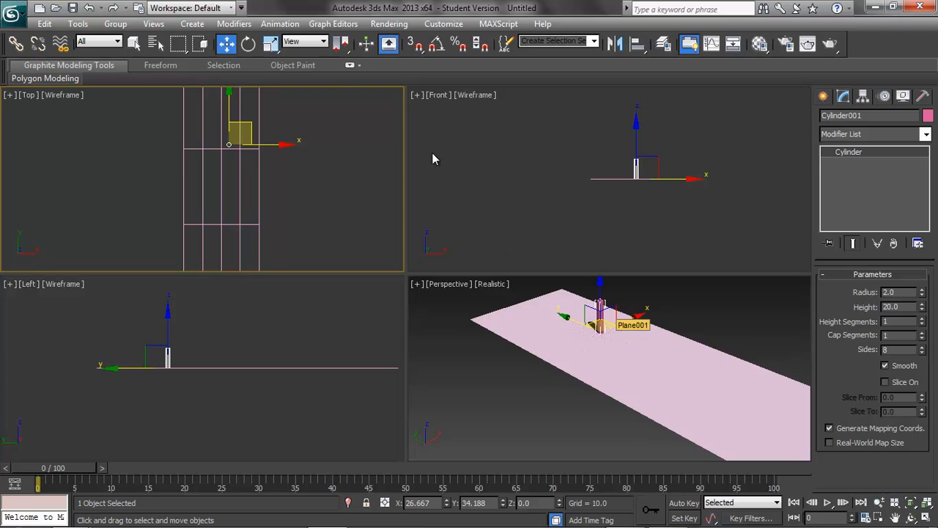
# Step: Move the cylinder in the Top view to about X 19, Y 45 on the plane
pyautogui.moveTo(320, 145); pyautogui.dragTo(304, 185, button='middle')
pyautogui.scroll(-2, 303, 182)
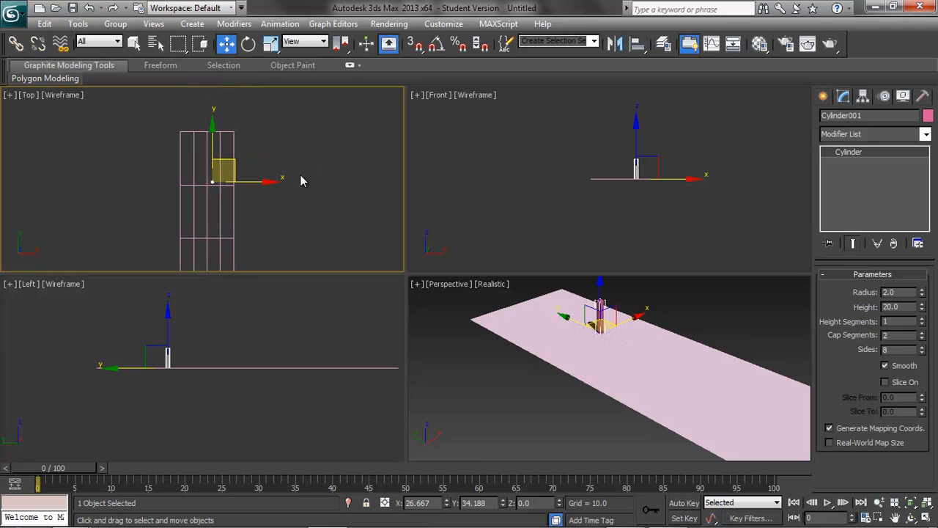
pyautogui.moveTo(217, 137); pyautogui.dragTo(217, 130)
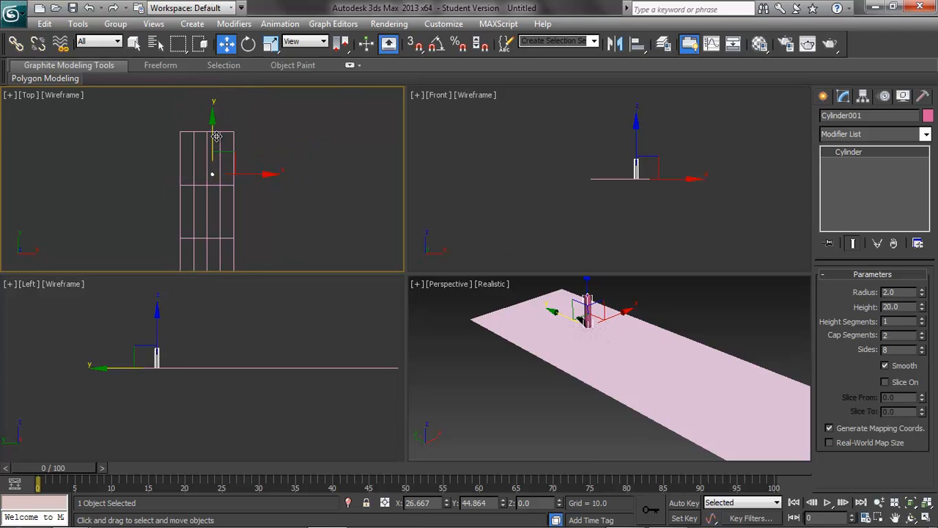
pyautogui.moveTo(261, 176); pyautogui.dragTo(255, 176)
pyautogui.scroll(3, 265, 176)
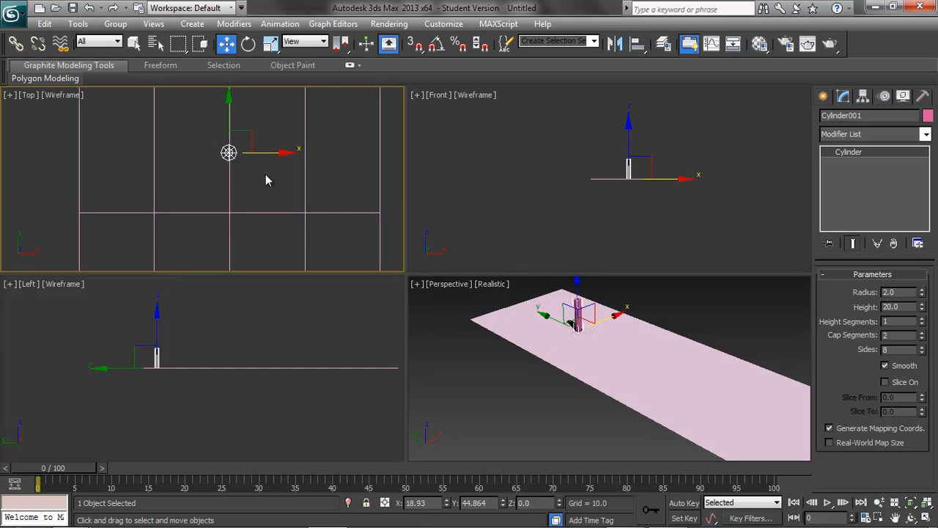
pyautogui.scroll(-2, 203, 178)
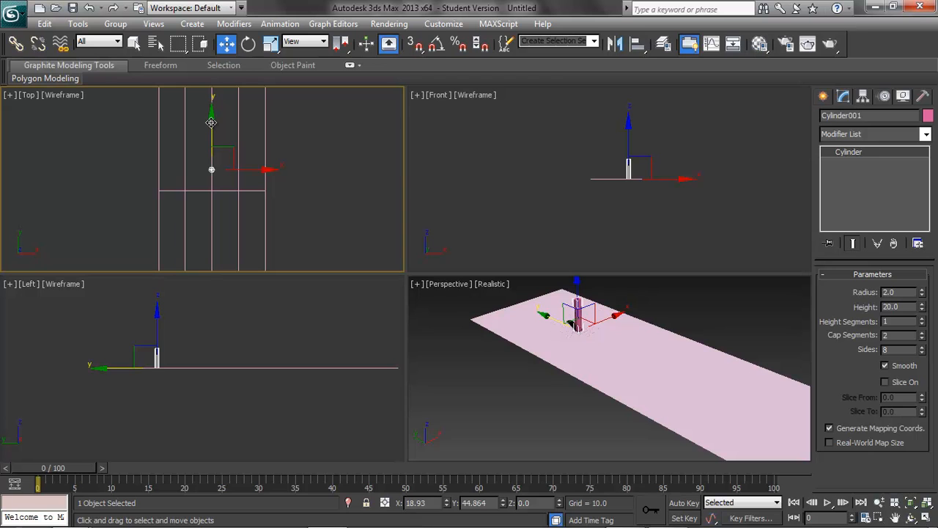
# Step: Clone the cylinder as a copy about 15 units further along Y
pyautogui.keyDown('shift'); pyautogui.moveTo(211, 123); pyautogui.dragTo(211, 100); pyautogui.keyUp('shift')
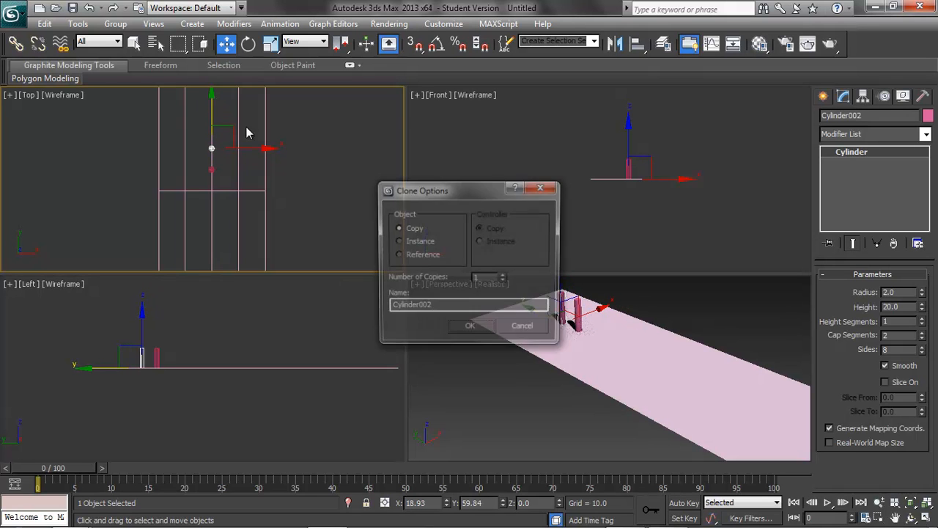
pyautogui.click(470, 329)
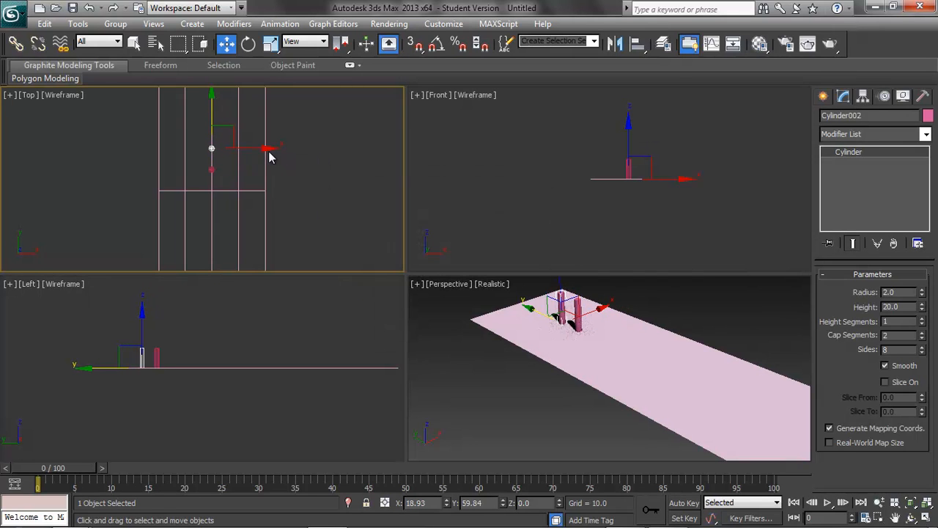
# Step: Select the new cylinder and clone it as a copy about 10 units to the left along X
pyautogui.click(263, 150)
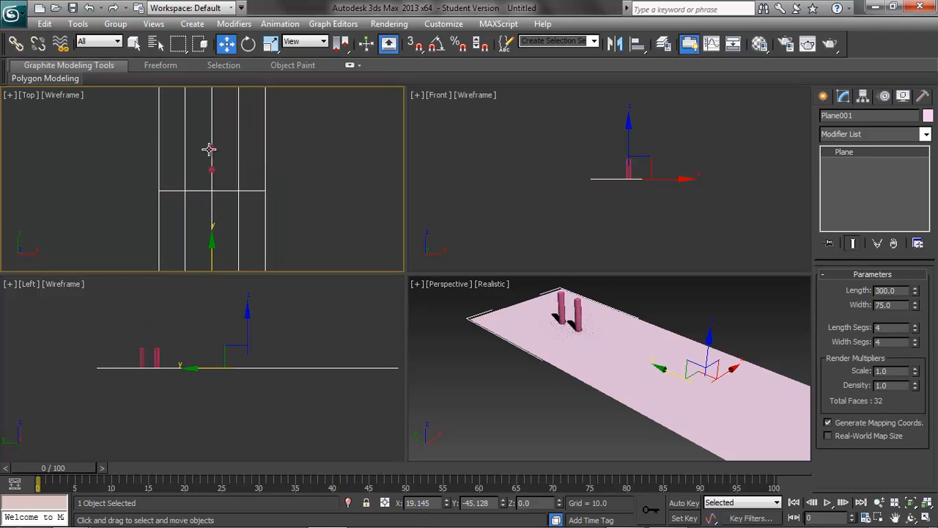
pyautogui.click(209, 150)
pyautogui.keyDown('shift'); pyautogui.moveTo(266, 145); pyautogui.dragTo(251, 147); pyautogui.keyUp('shift')
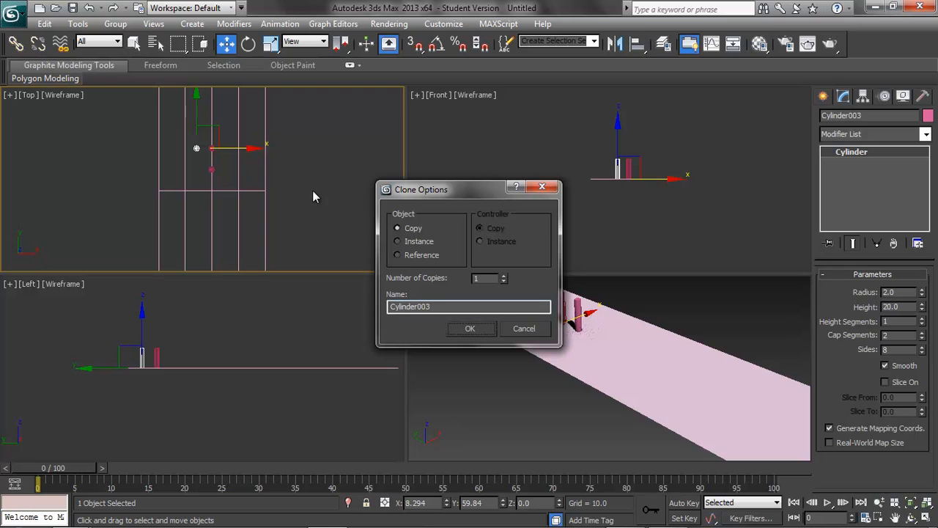
pyautogui.click(466, 328)
# Step: Move the second cylinder to the right along X so the three form a triangle
pyautogui.click(305, 158)
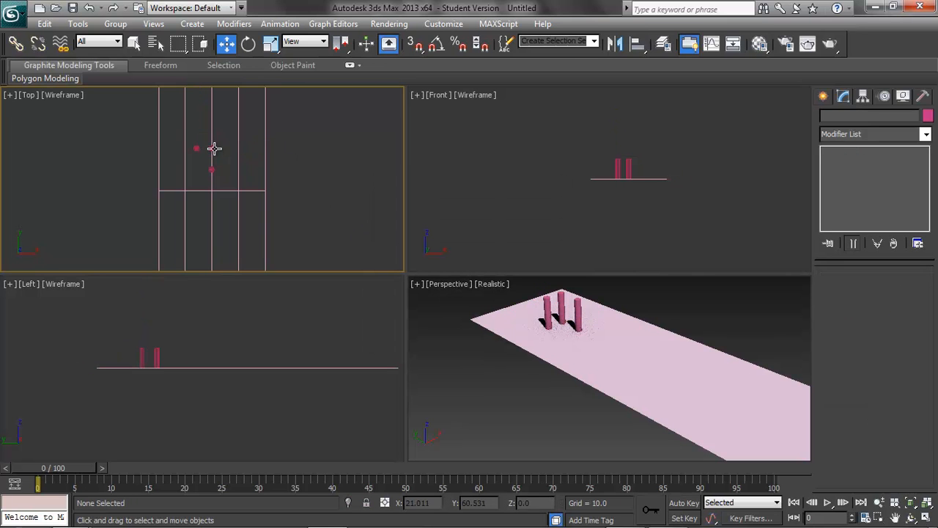
pyautogui.click(212, 148)
pyautogui.moveTo(256, 147); pyautogui.dragTo(268, 148)
pyautogui.click(352, 195)
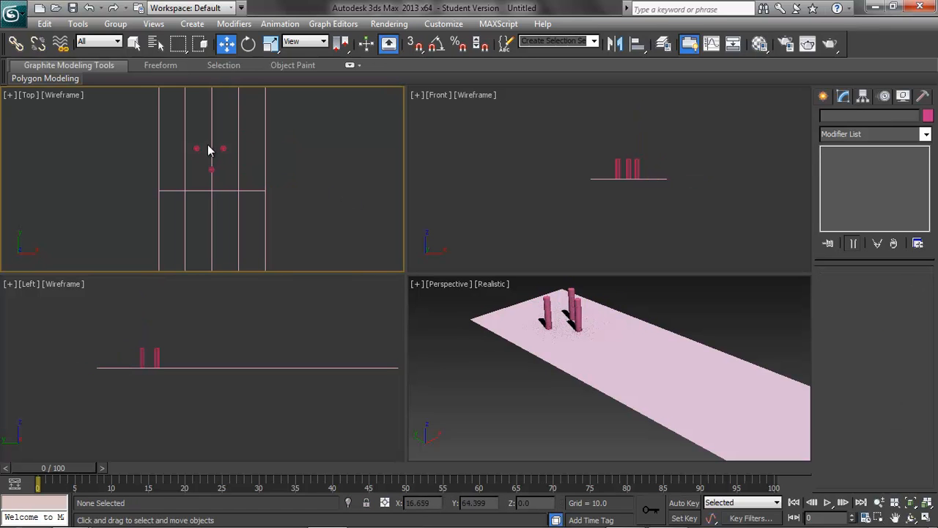
# Step: Clone the left cylinder as a copy about 15 units further along Y
pyautogui.click(195, 148)
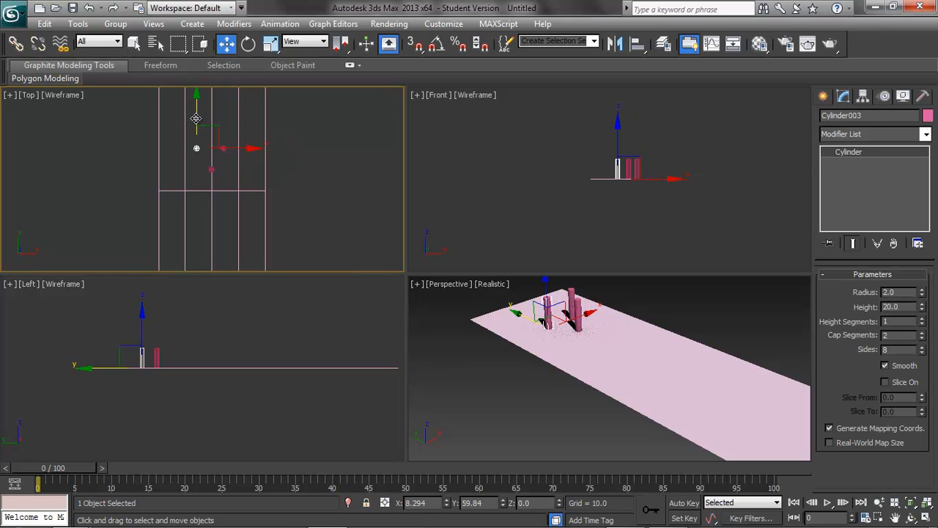
pyautogui.keyDown('shift'); pyautogui.moveTo(196, 118); pyautogui.dragTo(197, 99); pyautogui.keyUp('shift')
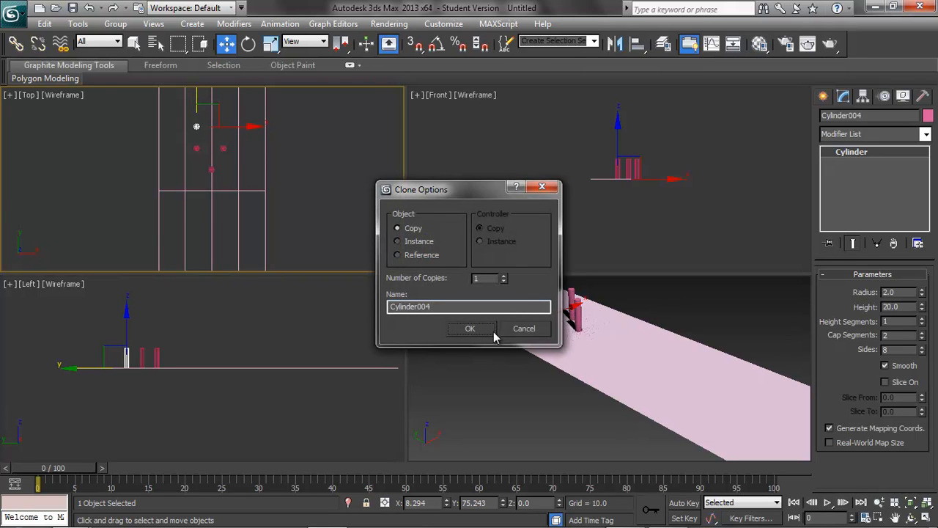
pyautogui.click(469, 329)
# Step: Shift the newest cylinder to the left along X to extend the pin arrangement
pyautogui.moveTo(253, 129); pyautogui.dragTo(240, 131)
pyautogui.moveTo(186, 98); pyautogui.dragTo(186, 101)
pyautogui.click(341, 201)
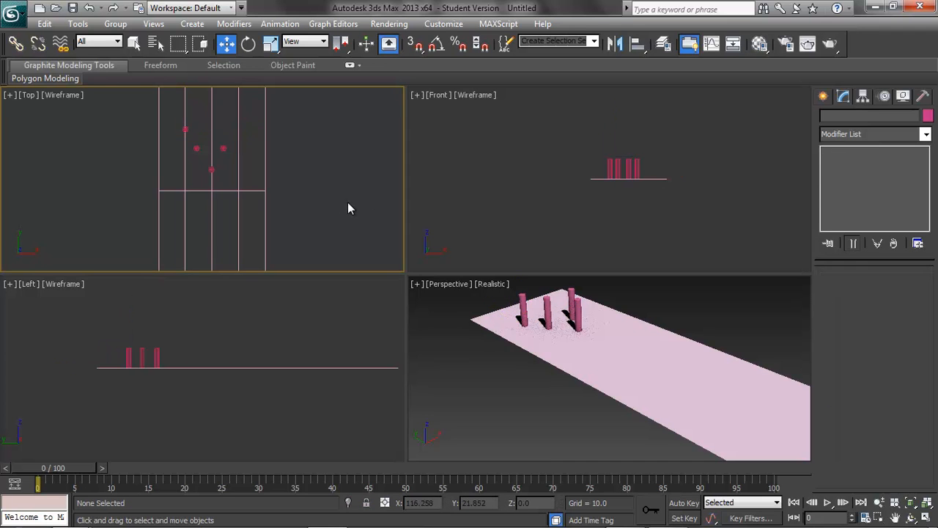
# Step: Create a sphere of radius about 13 near the far end of the plane in the Top view
pyautogui.click(192, 24)
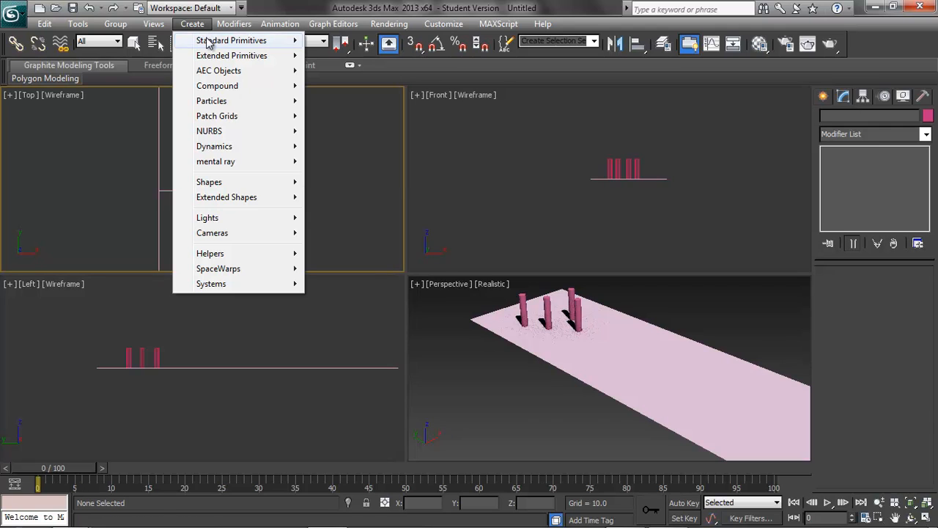
pyautogui.moveTo(220, 40)
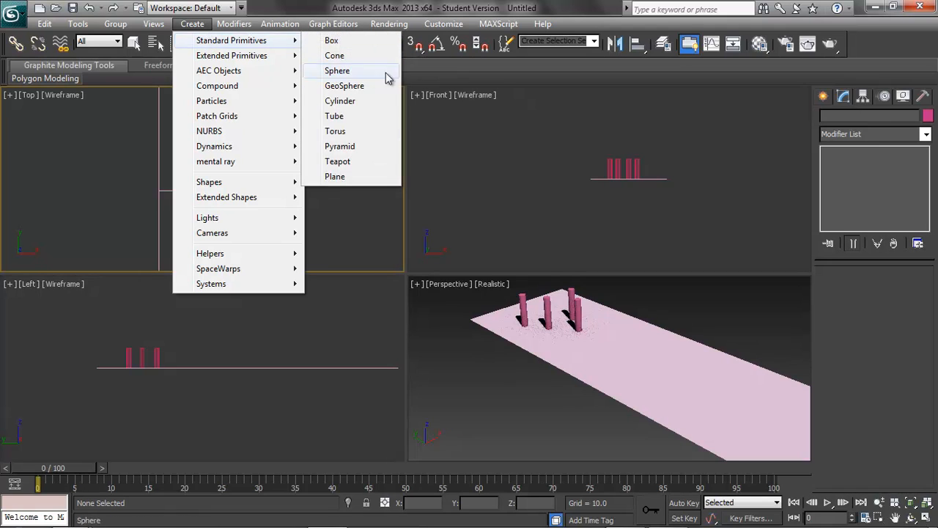
pyautogui.click(338, 70)
pyautogui.moveTo(327, 157); pyautogui.dragTo(298, 83, button='middle')
pyautogui.moveTo(347, 237); pyautogui.dragTo(349, 84, button='middle')
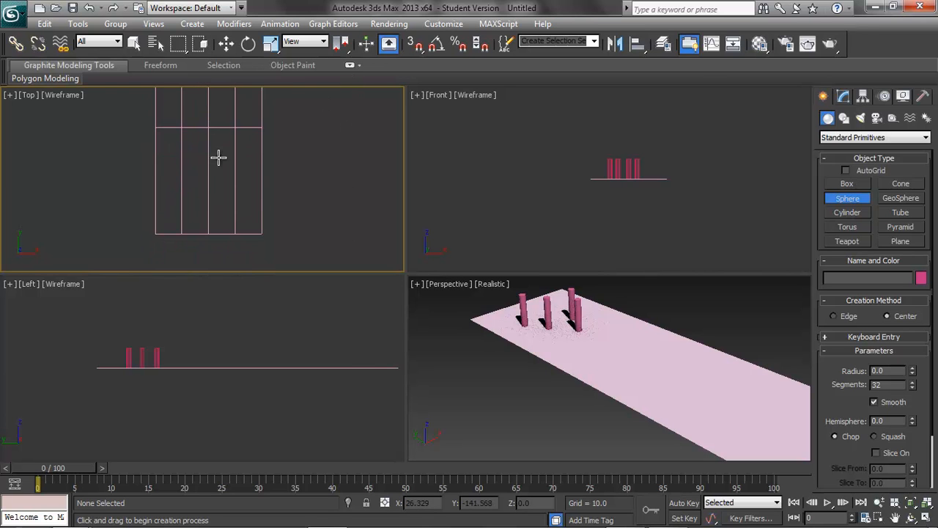
pyautogui.moveTo(210, 168); pyautogui.dragTo(225, 180)
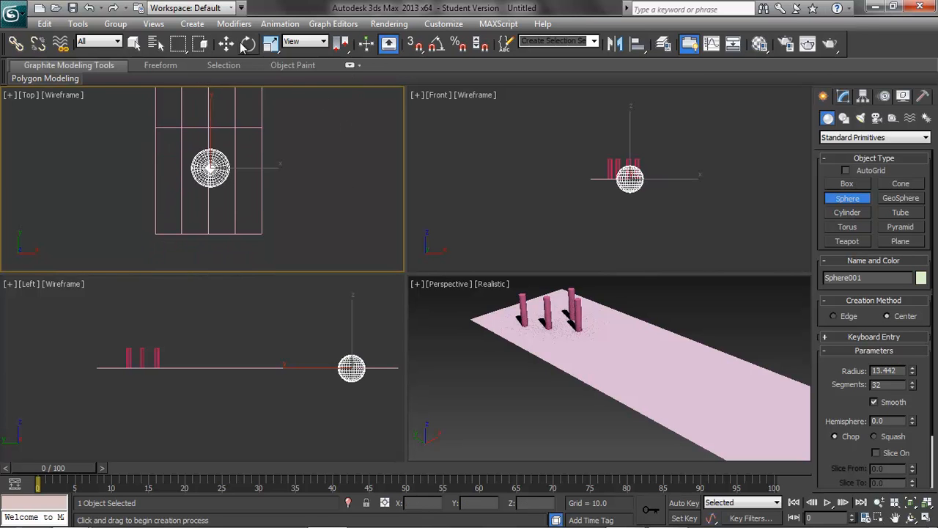
# Step: Move the sphere up along Z above the plane in the Left view
pyautogui.click(226, 43)
pyautogui.click(354, 314)
pyautogui.moveTo(354, 313); pyautogui.dragTo(358, 302)
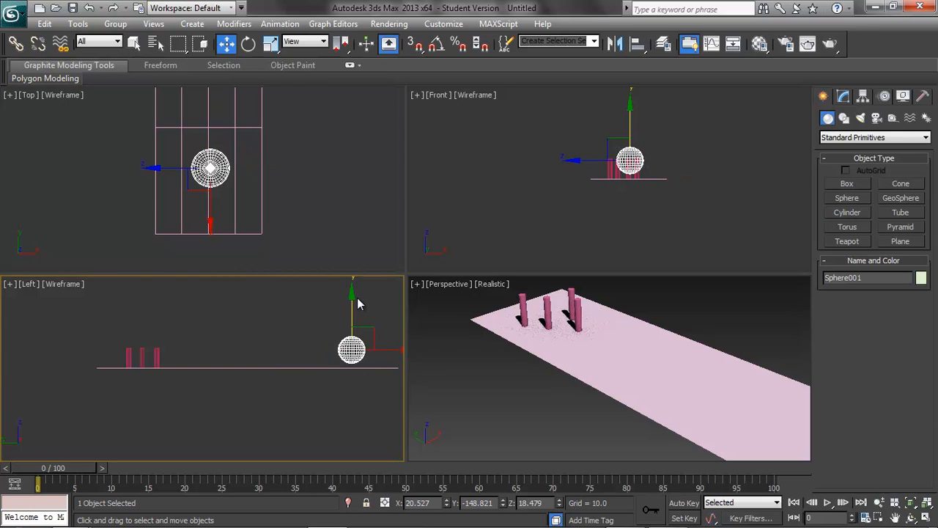
# Step: Set the sphere's radius to 10 and segments to 12, and lower it slightly toward the plane
pyautogui.click(842, 101)
pyautogui.moveTo(901, 294); pyautogui.dragTo(842, 291)
pyautogui.write('10')
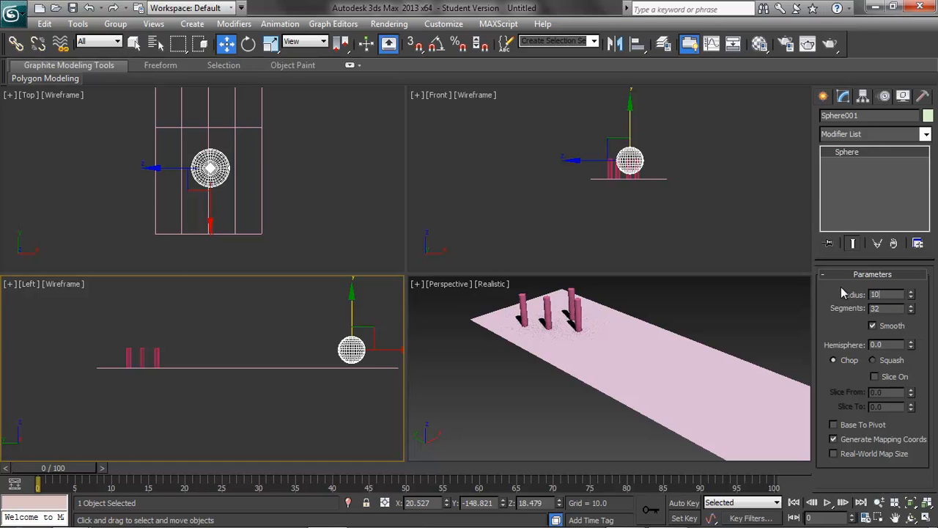
pyautogui.doubleClick(882, 308)
pyautogui.write('12')
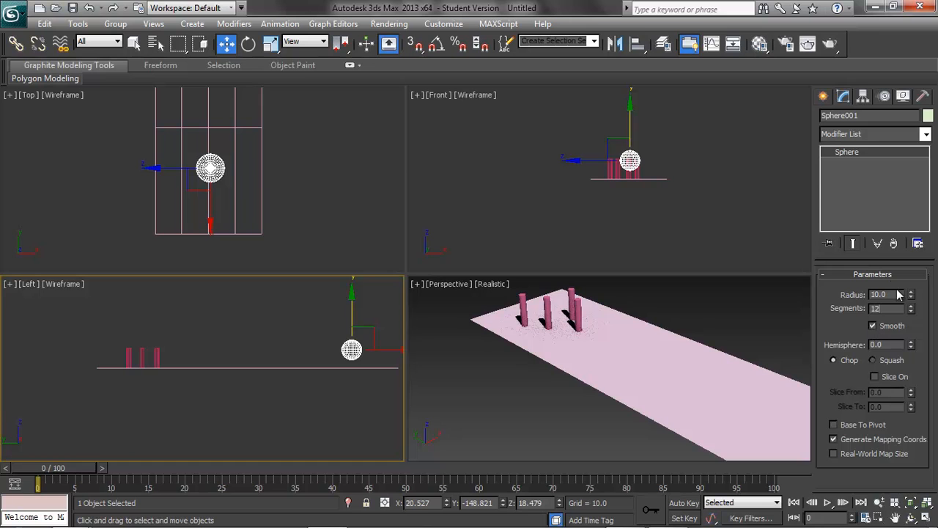
pyautogui.click(900, 294)
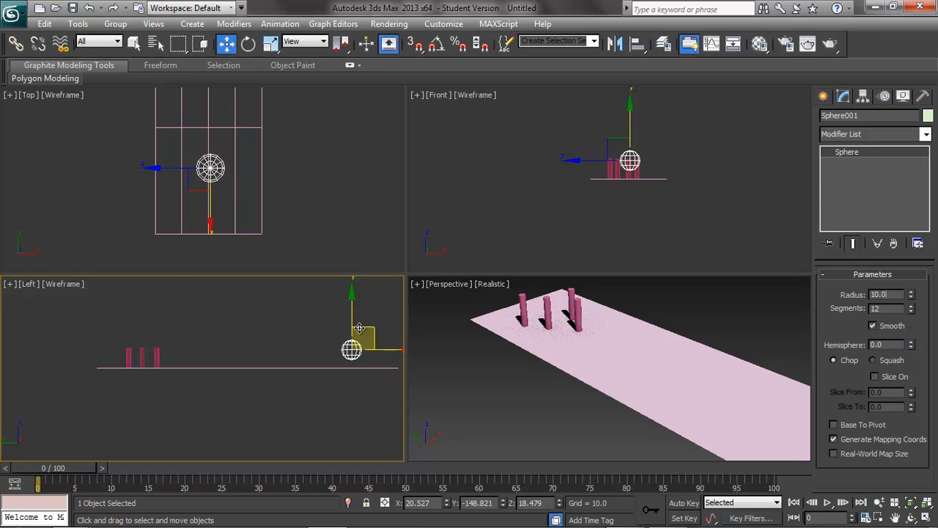
pyautogui.moveTo(353, 323); pyautogui.dragTo(353, 328)
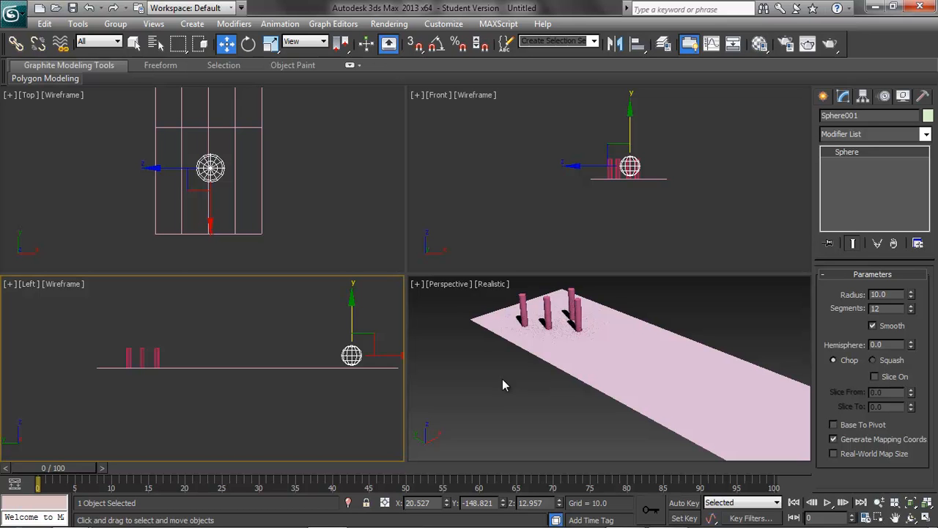
# Step: Open the MassFX Toolbar and position it over the Top viewport
pyautogui.rightClick(882, 50)
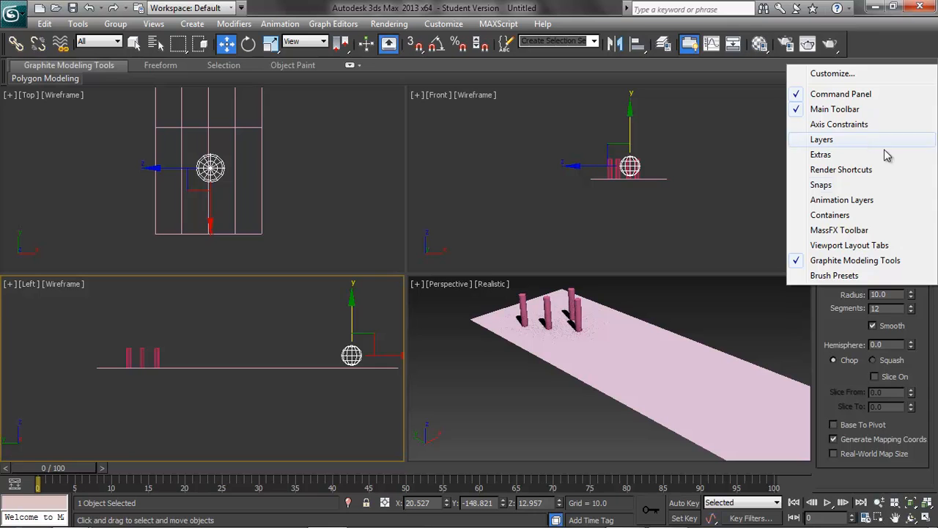
pyautogui.click(840, 230)
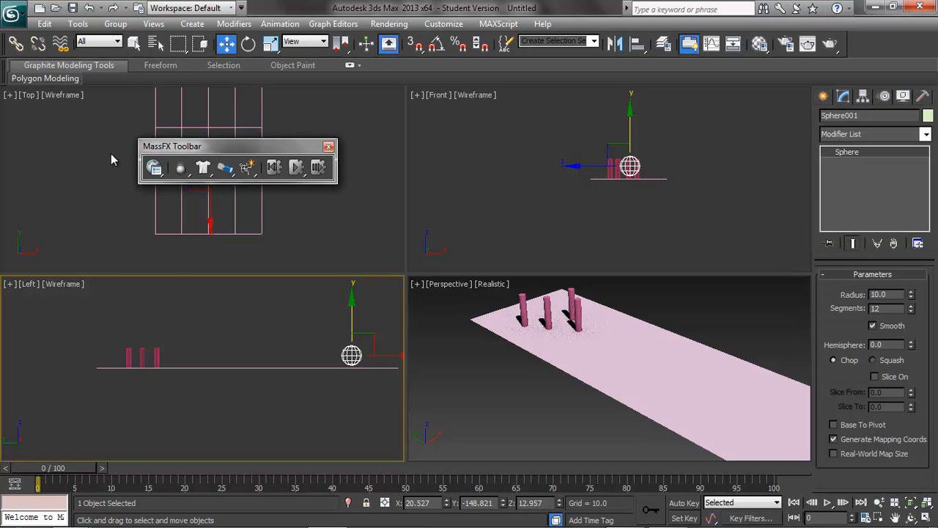
pyautogui.moveTo(189, 151); pyautogui.dragTo(104, 123)
pyautogui.moveTo(248, 161); pyautogui.dragTo(282, 203)
pyautogui.moveTo(167, 124); pyautogui.dragTo(170, 118)
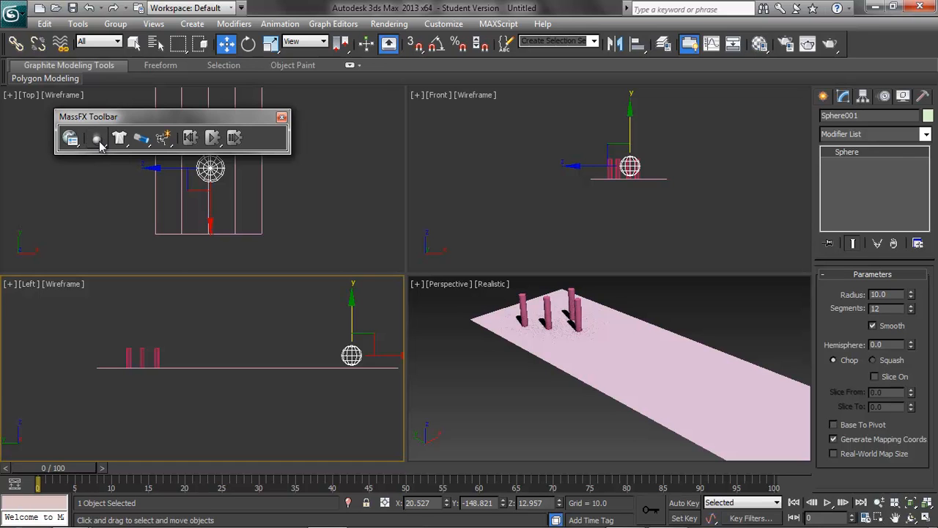
# Step: Make the sphere a MassFX rigid body and set its rigid body type to Kinematic
pyautogui.click(98, 139)
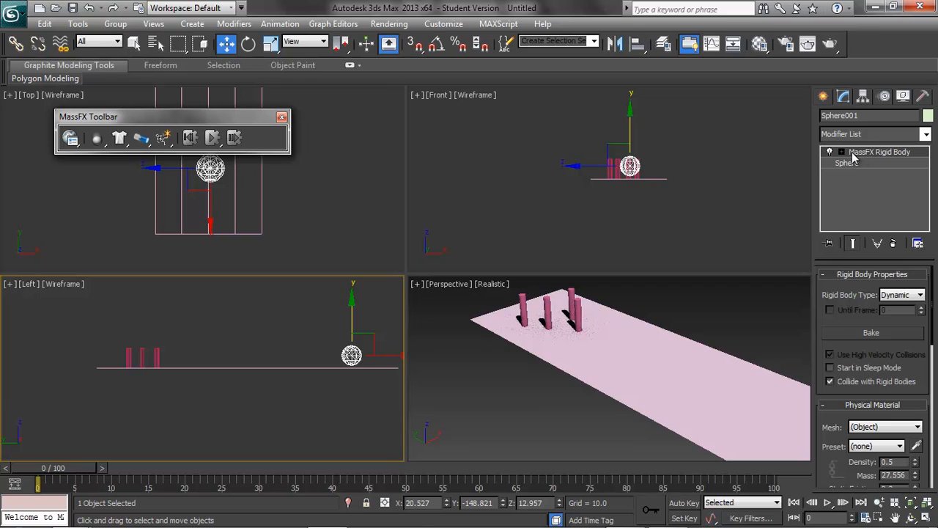
pyautogui.click(901, 295)
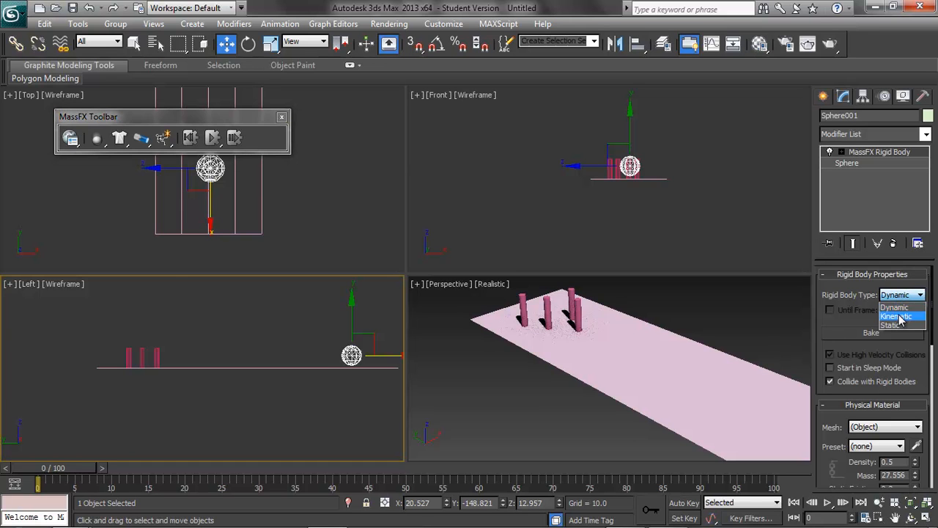
pyautogui.click(896, 316)
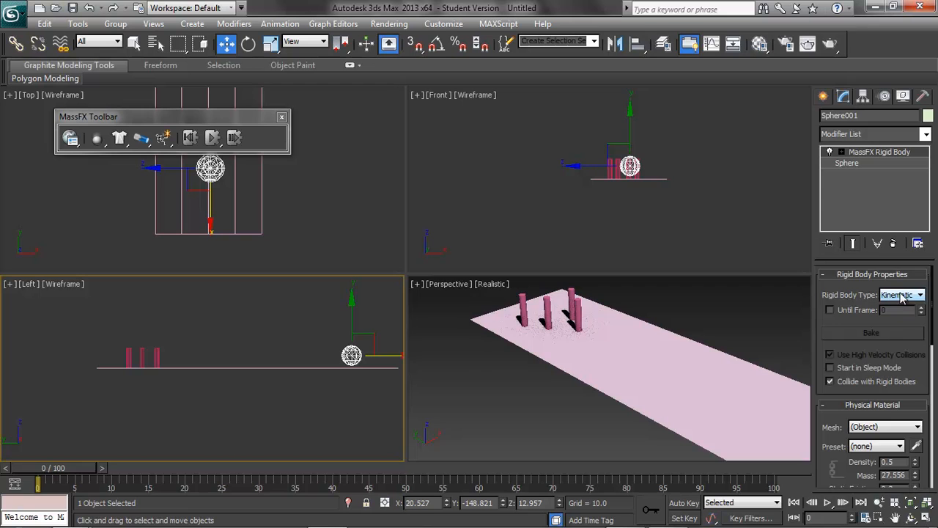
# Step: Select all four cylinders and make them Dynamic MassFX rigid bodies
pyautogui.moveTo(164, 355); pyautogui.dragTo(171, 364)
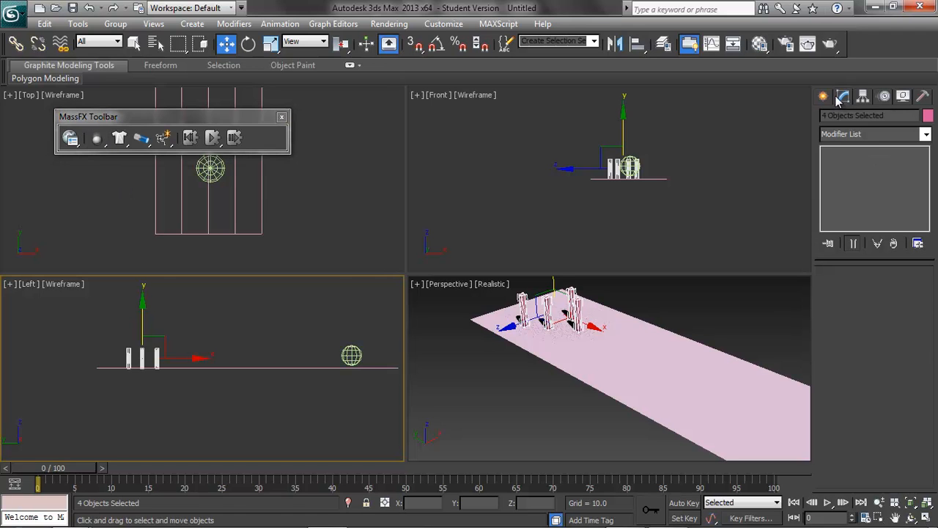
pyautogui.click(224, 315)
# Step: Select individual cylinders to check their rigid body type
pyautogui.click(129, 357)
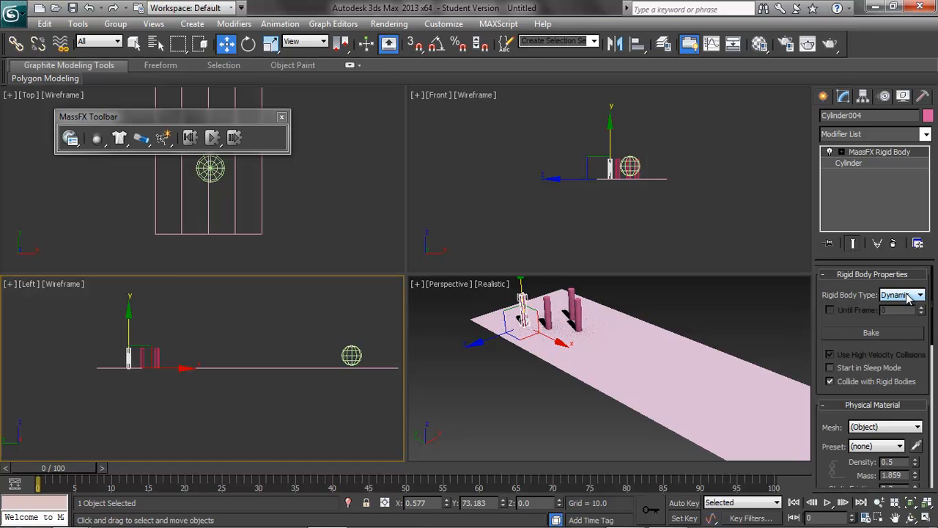
pyautogui.click(157, 354)
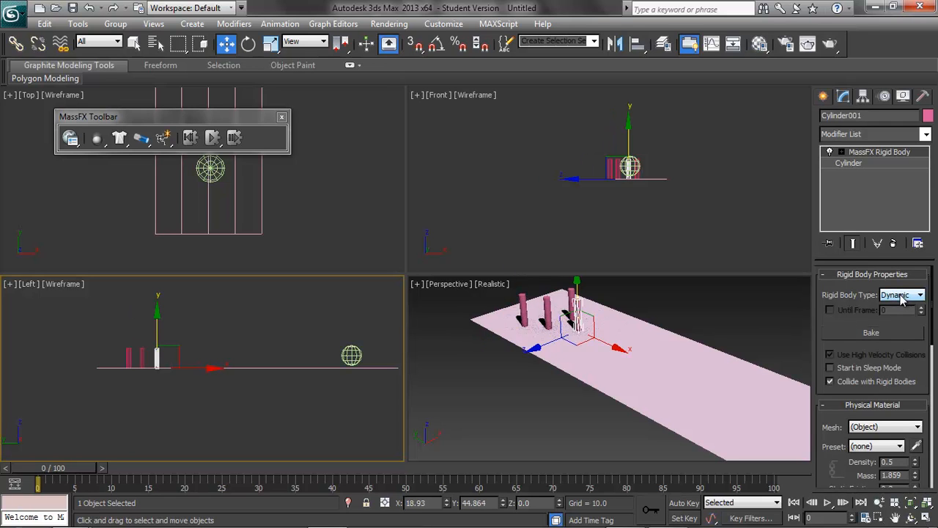
pyautogui.click(143, 357)
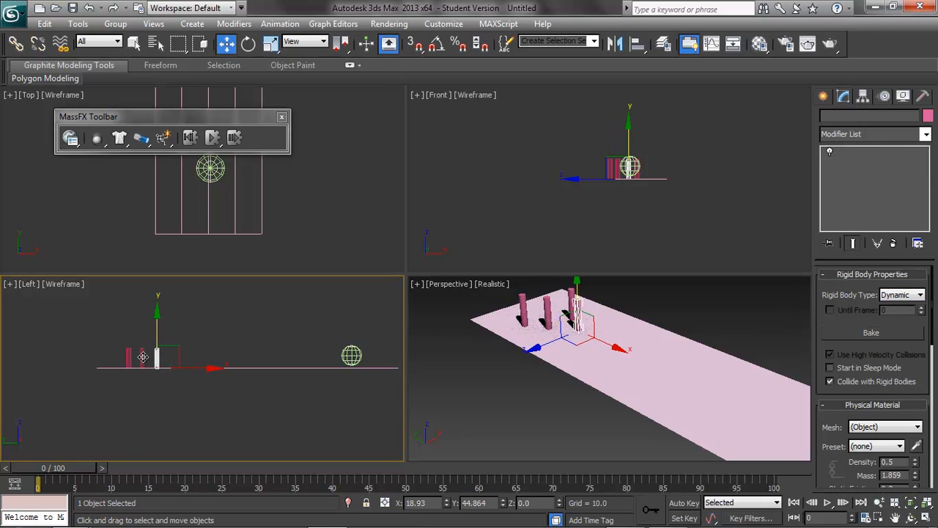
# Step: Reposition the MassFX Toolbar and select each cylinder in turn to review its rigid body settings
pyautogui.moveTo(187, 116); pyautogui.dragTo(222, 224)
pyautogui.moveTo(320, 167); pyautogui.dragTo(321, 464, button='middle')
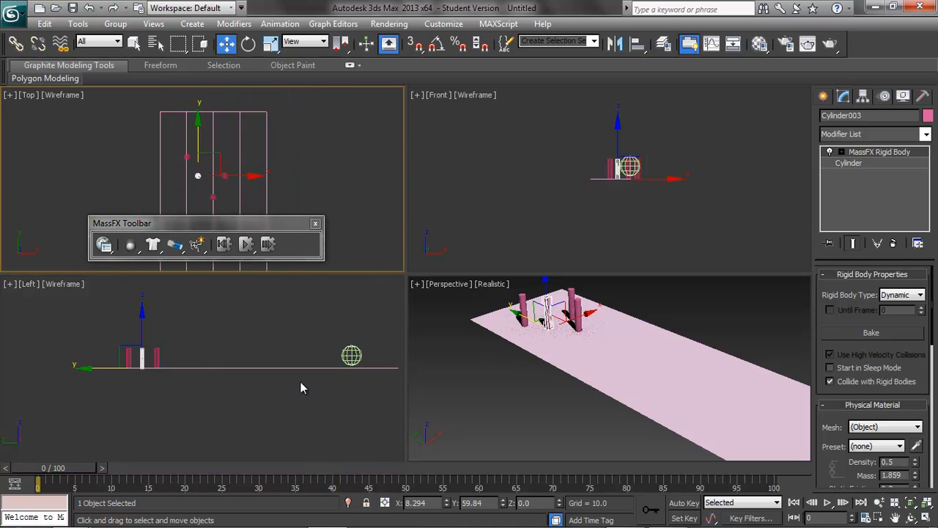
pyautogui.click(225, 177)
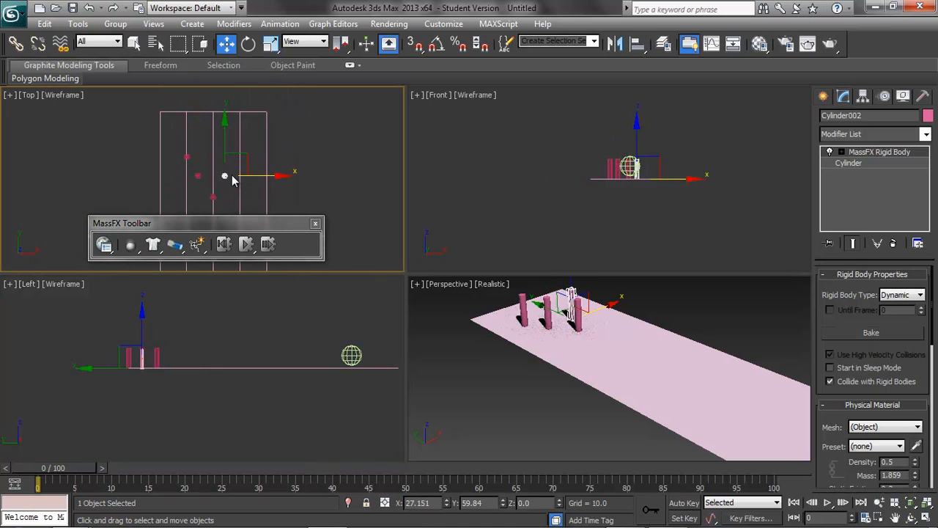
pyautogui.click(212, 197)
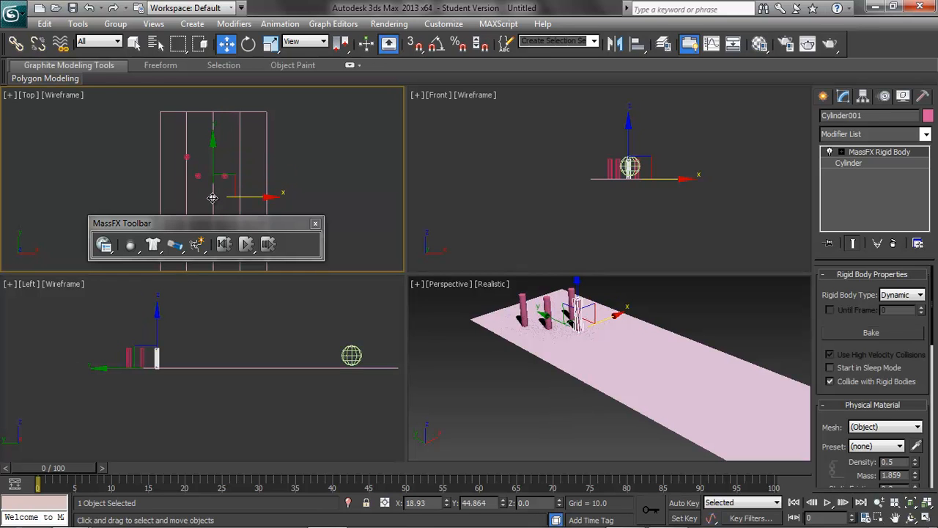
# Step: Make the plane a MassFX rigid body with type Static, then move and close the MassFX Toolbar
pyautogui.click(267, 166)
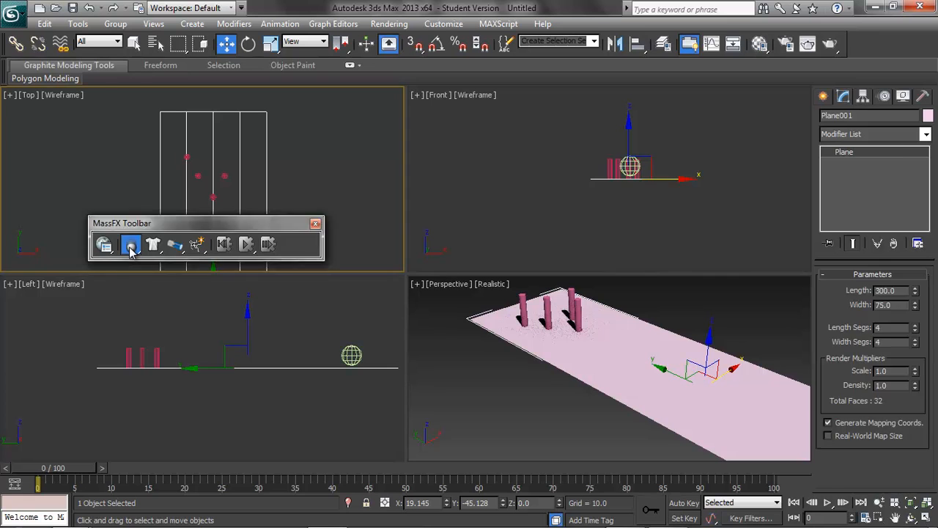
pyautogui.click(130, 245)
pyautogui.click(903, 296)
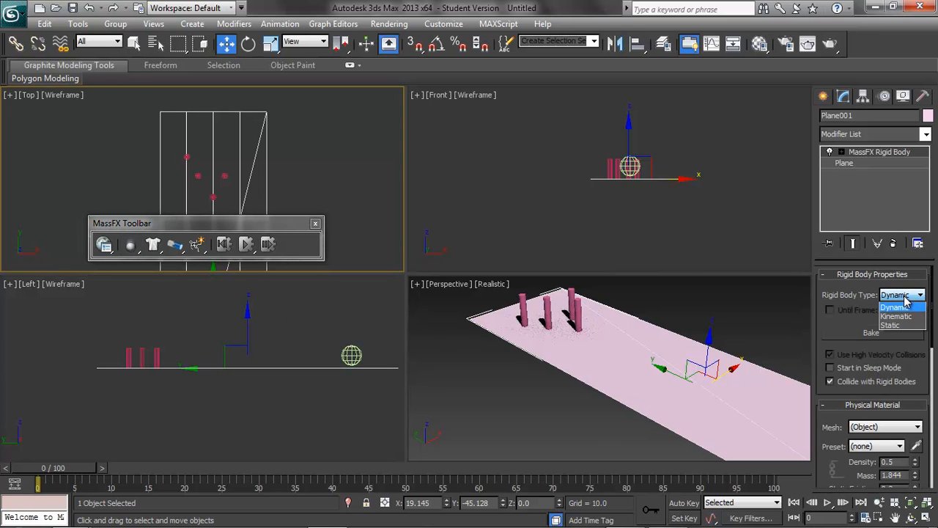
pyautogui.click(891, 324)
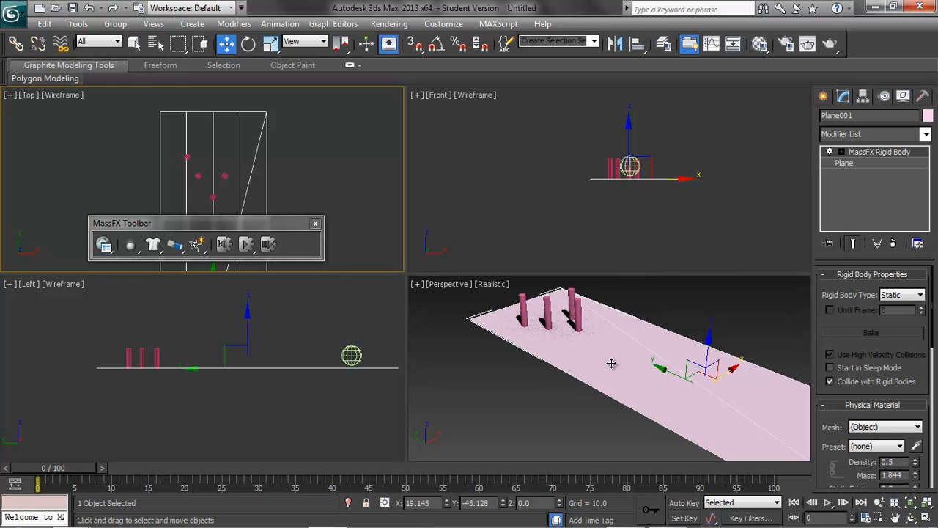
pyautogui.moveTo(255, 229); pyautogui.dragTo(268, 115)
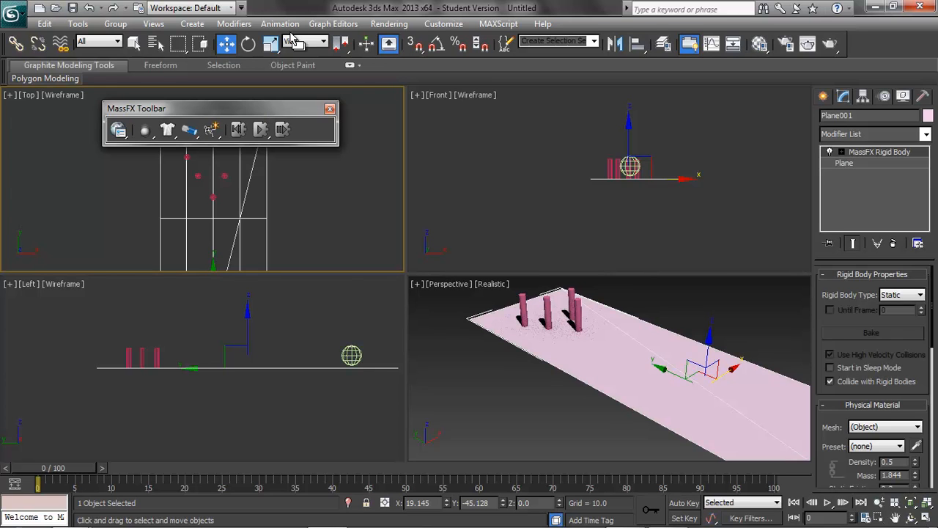
pyautogui.click(329, 110)
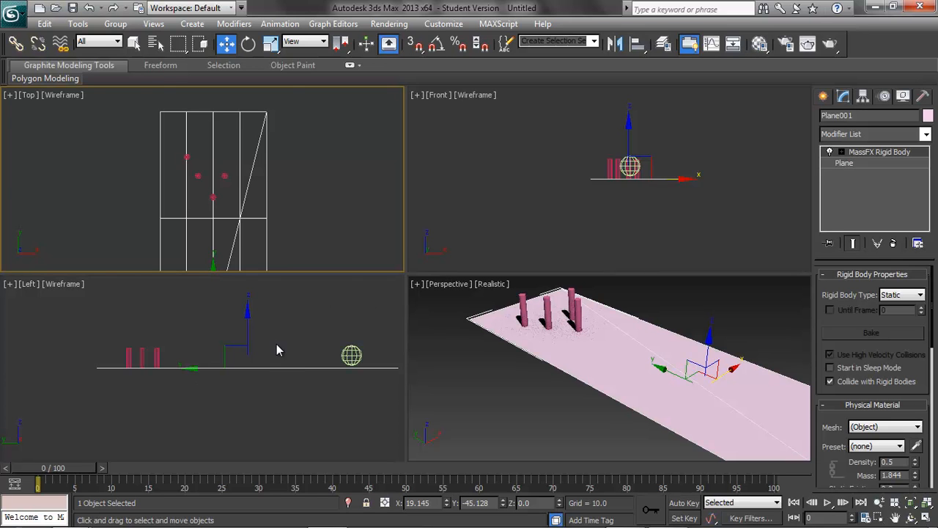
# Step: Select the sphere and, with Auto Key on, move it about 73 units toward the cylinders at frame 5
pyautogui.click(351, 355)
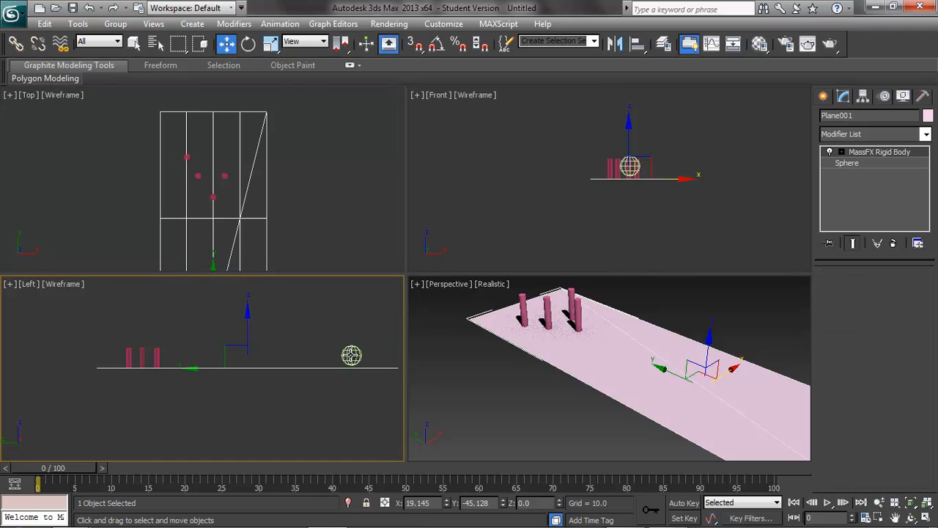
pyautogui.click(681, 504)
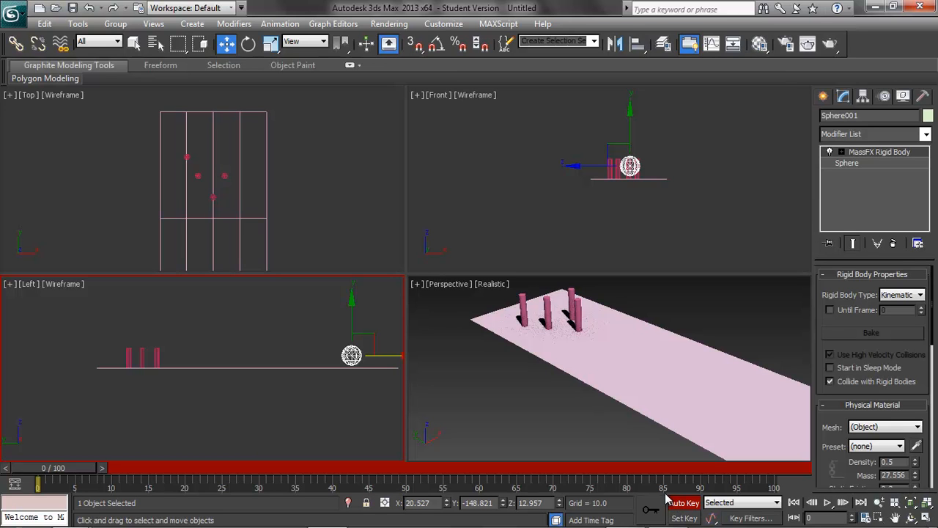
pyautogui.moveTo(73, 474); pyautogui.dragTo(108, 470)
pyautogui.press('w')
pyautogui.moveTo(378, 357); pyautogui.dragTo(312, 364)
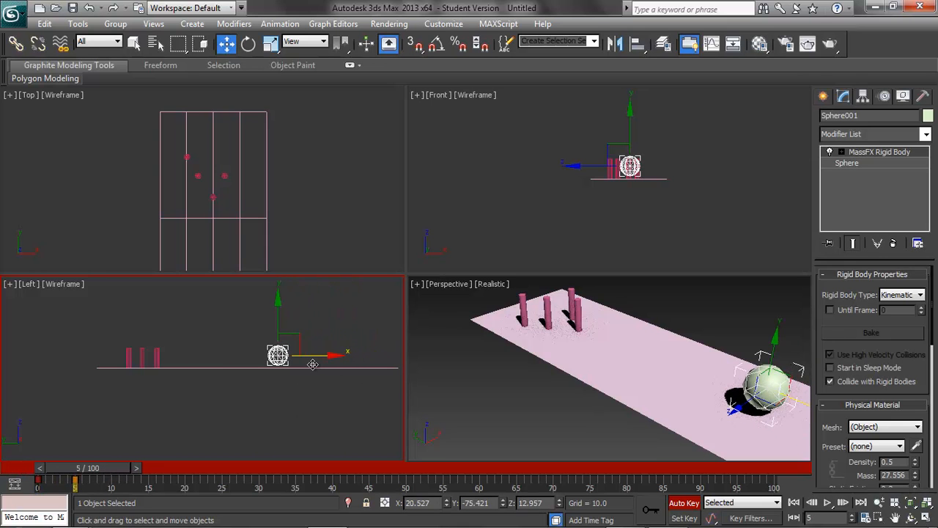
pyautogui.moveTo(114, 478)
pyautogui.mouseDown()
pyautogui.moveTo(58, 478)
pyautogui.moveTo(110, 477)
pyautogui.mouseUp()
pyautogui.press('w')
pyautogui.click(688, 505)
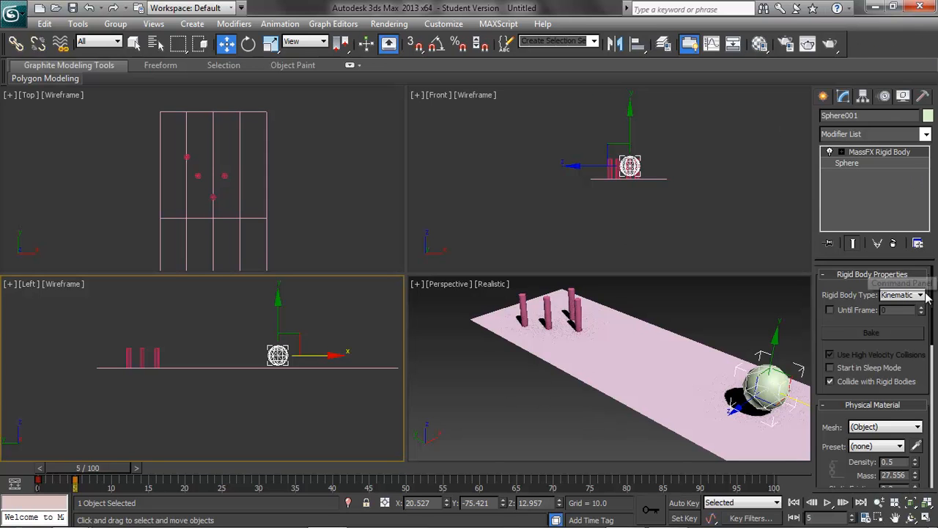
# Step: Reopen the MassFX Toolbar from the toolbar list
pyautogui.scroll(-5, 935, 423)
pyautogui.scroll(-4, 935, 423)
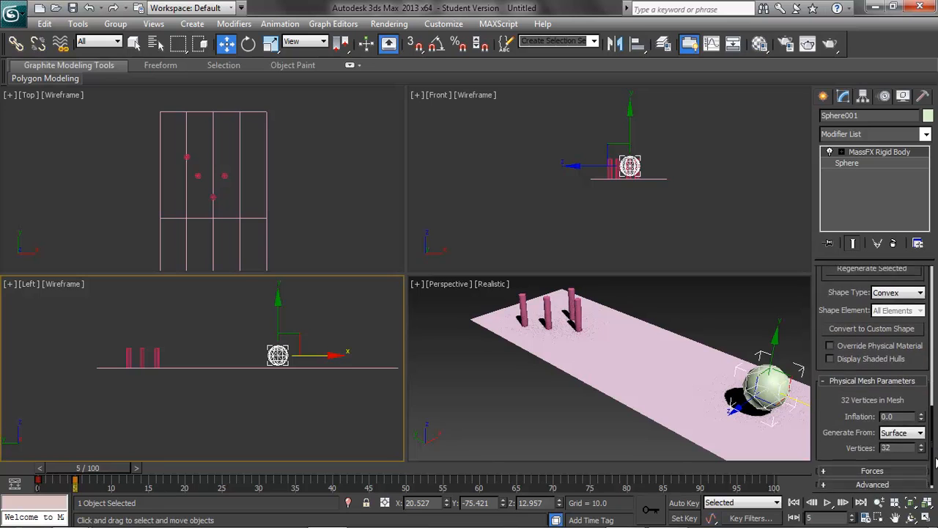
pyautogui.scroll(6, 934, 414)
pyautogui.scroll(5, 934, 414)
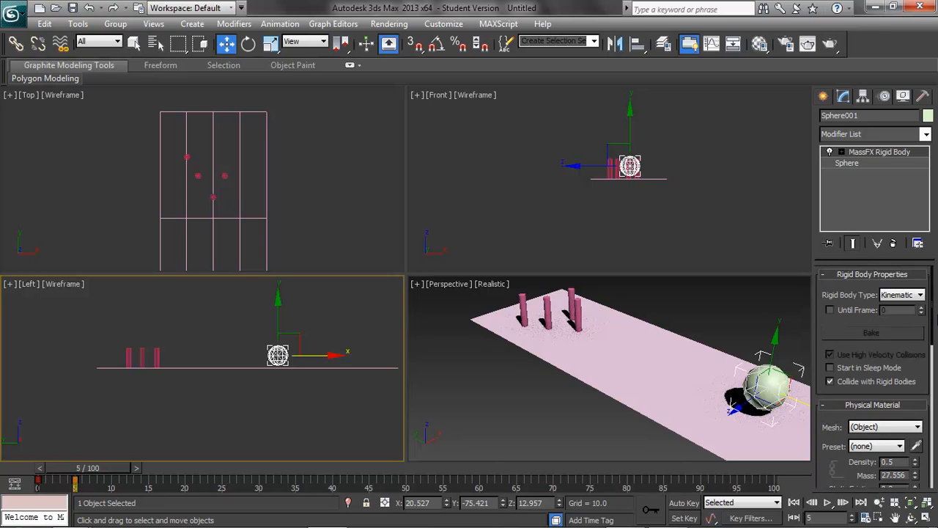
pyautogui.rightClick(890, 41)
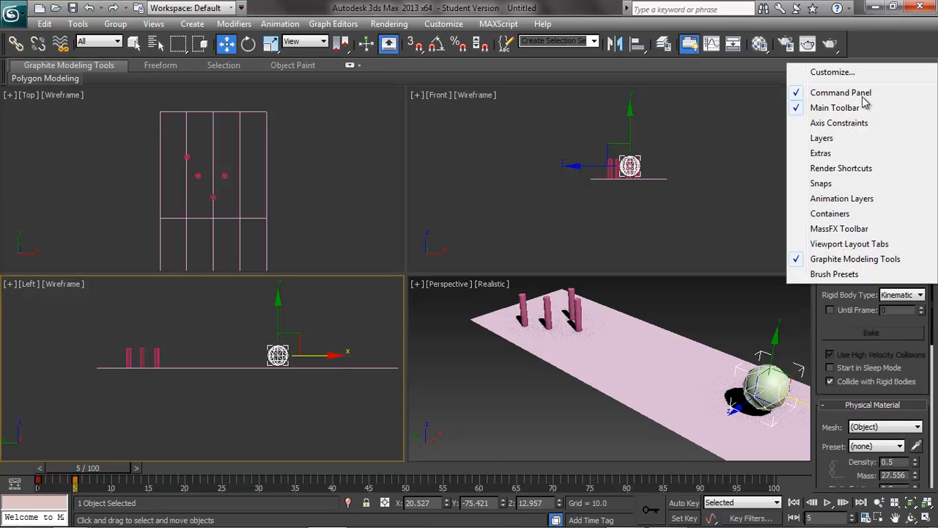
pyautogui.click(839, 229)
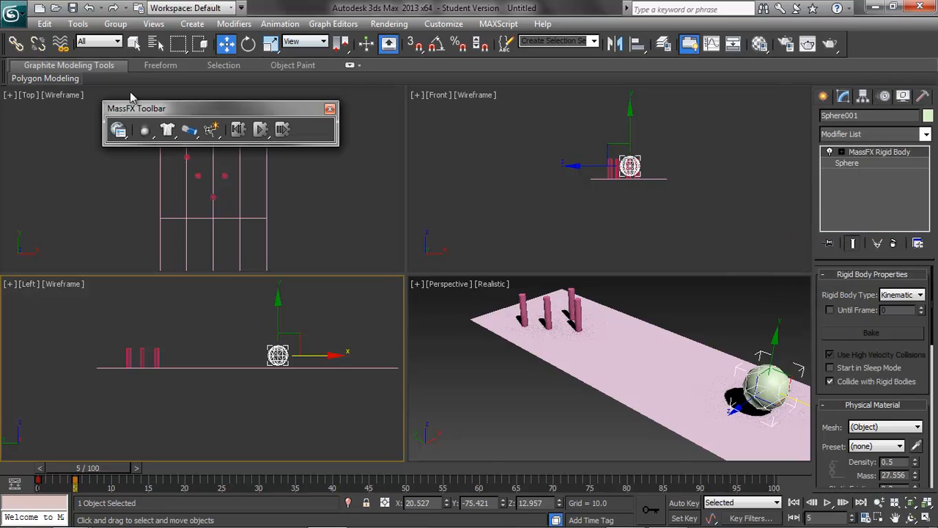
# Step: Open MassFX Tools and browse its scene settings, engine options, object properties and simulation panels
pyautogui.click(123, 137)
pyautogui.moveTo(118, 82); pyautogui.dragTo(96, 153)
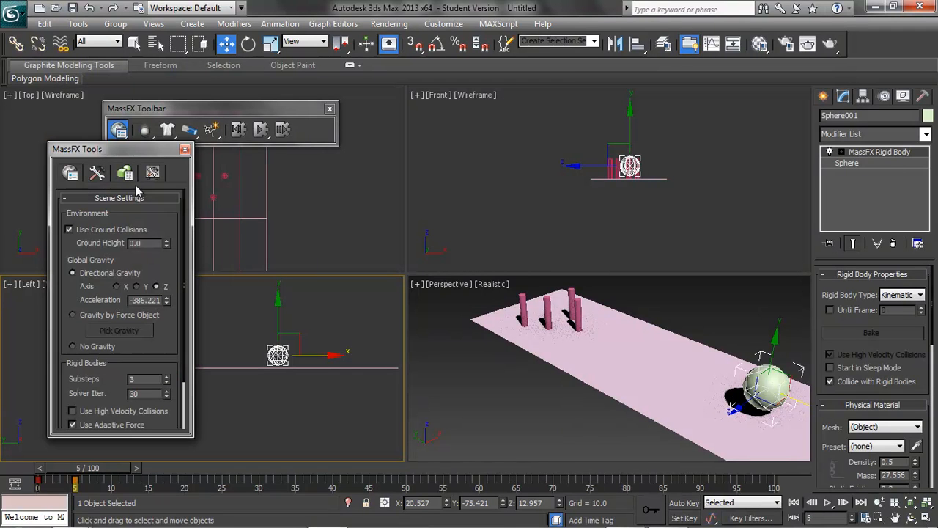
pyautogui.moveTo(184, 230); pyautogui.dragTo(187, 296)
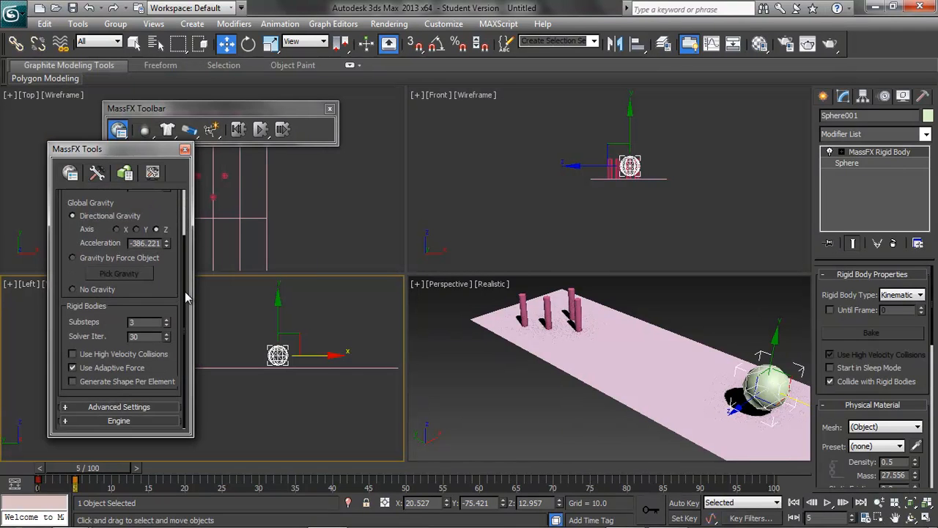
pyautogui.click(65, 423)
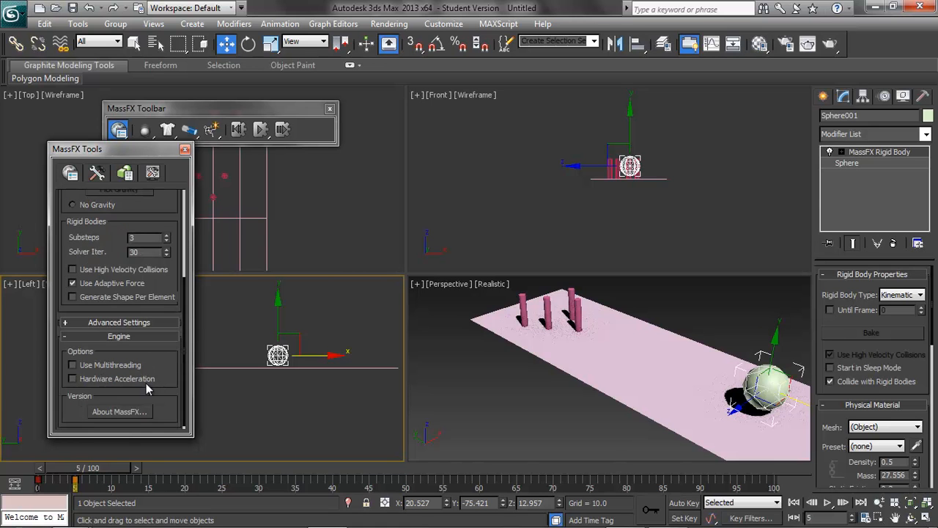
pyautogui.click(65, 323)
pyautogui.scroll(5, 179, 324)
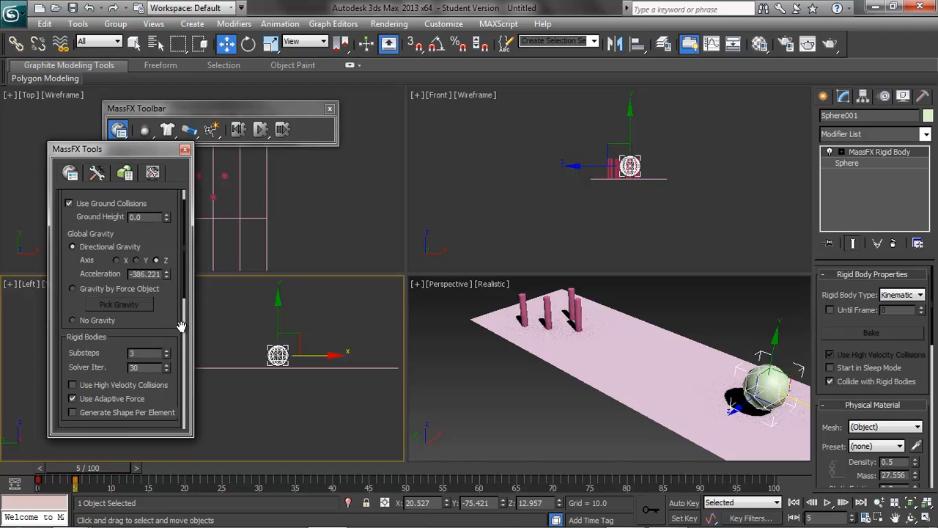
pyautogui.scroll(1, 181, 325)
pyautogui.click(98, 174)
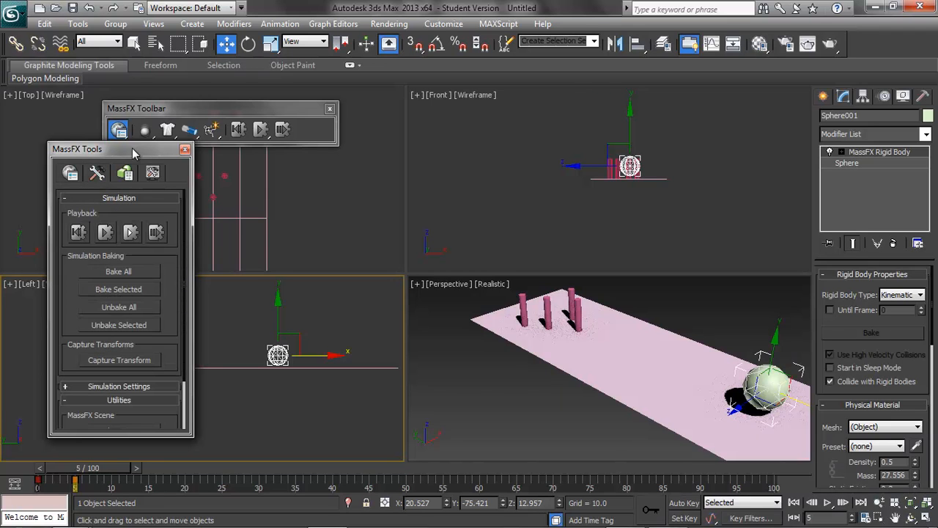
pyautogui.moveTo(134, 153); pyautogui.dragTo(134, 104)
pyautogui.click(126, 126)
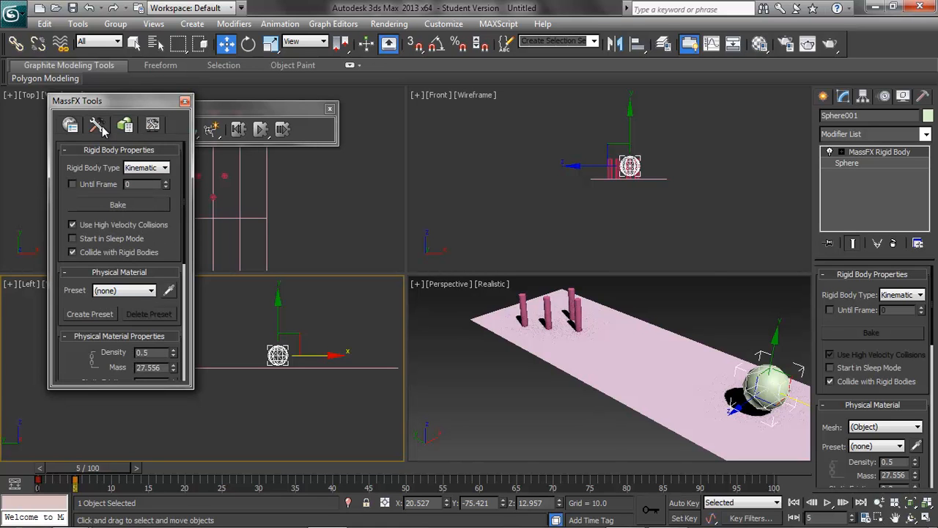
pyautogui.click(99, 127)
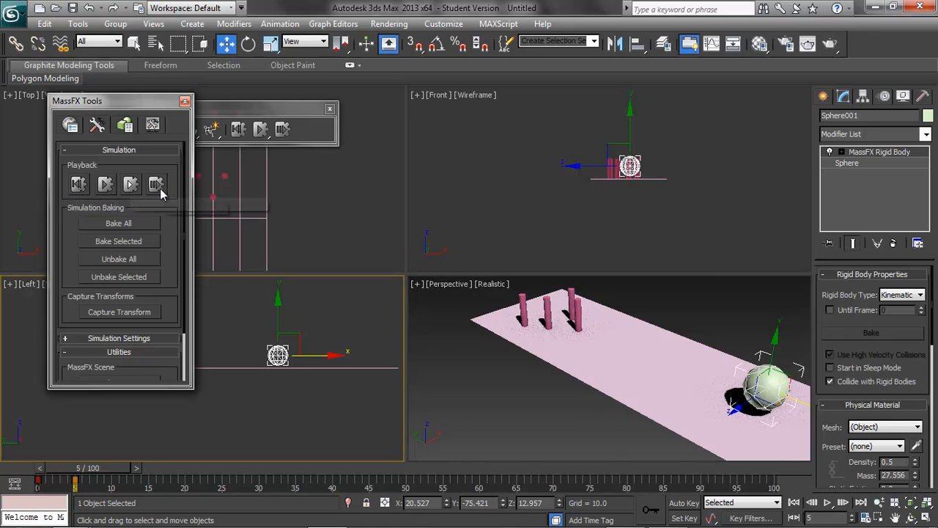
# Step: Start the MassFX simulation, stop it and reset it
pyautogui.click(106, 185)
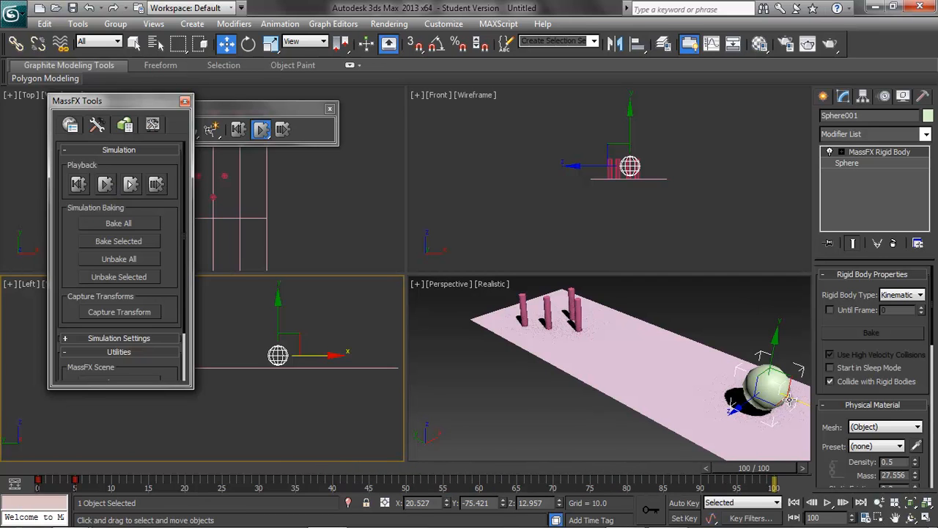
pyautogui.click(105, 188)
pyautogui.click(79, 184)
# Step: Enable the sphere's Until Frame option at frame 4, then reset and restart the simulation
pyautogui.click(830, 310)
pyautogui.click(921, 309)
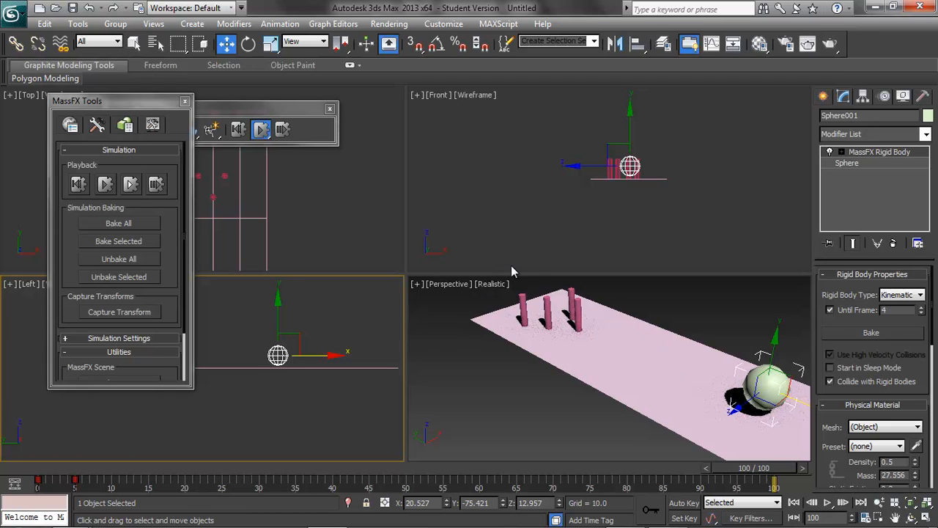
pyautogui.click(78, 185)
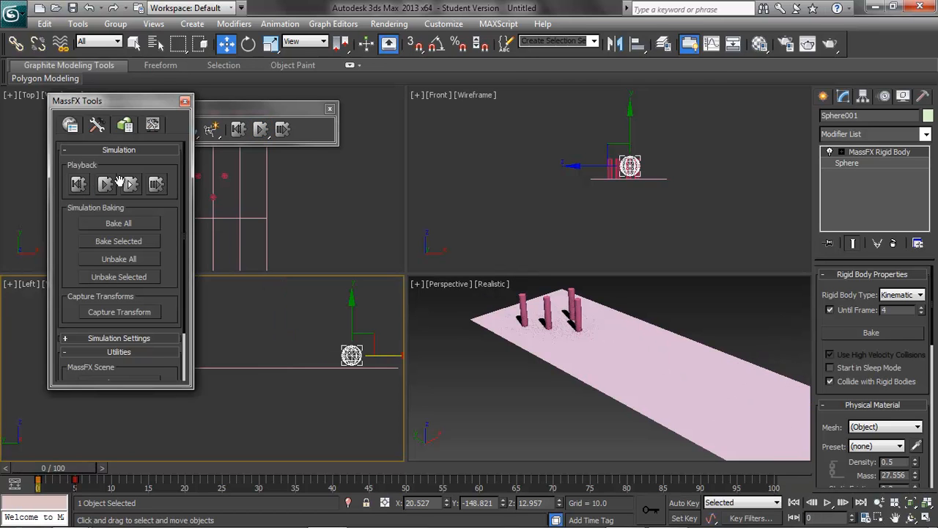
pyautogui.click(106, 184)
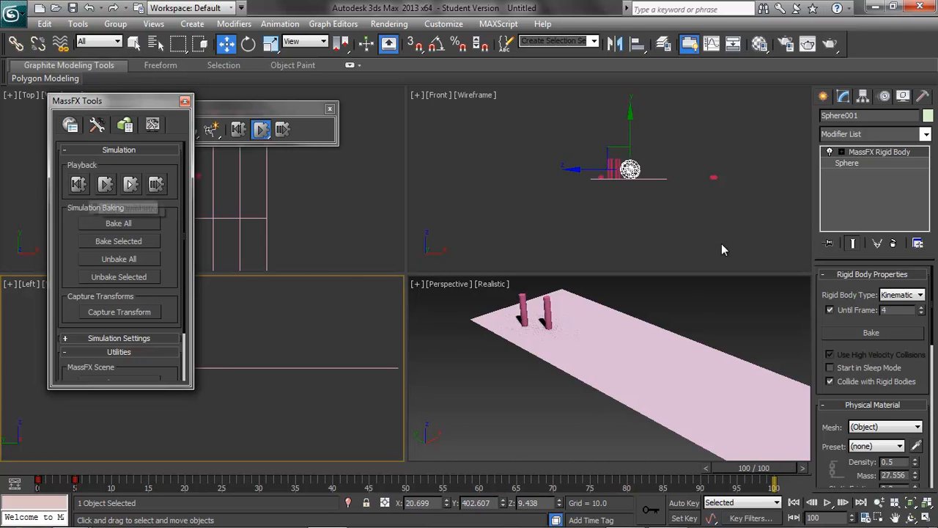
# Step: Turn off Use Ground Collisions in the MassFX scene settings and close MassFX Tools
pyautogui.moveTo(613, 383); pyautogui.dragTo(599, 401, button='middle')
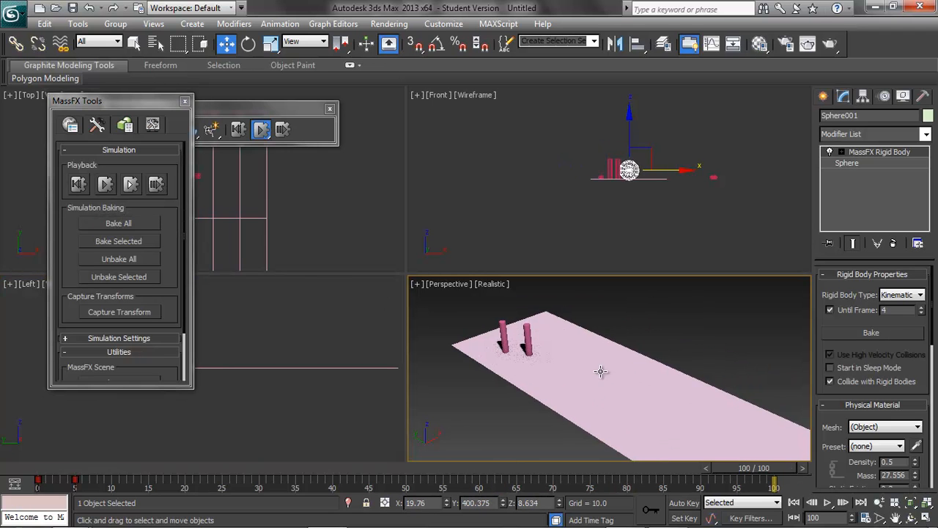
pyautogui.scroll(5, 592, 373)
pyautogui.scroll(-5, 429, 339)
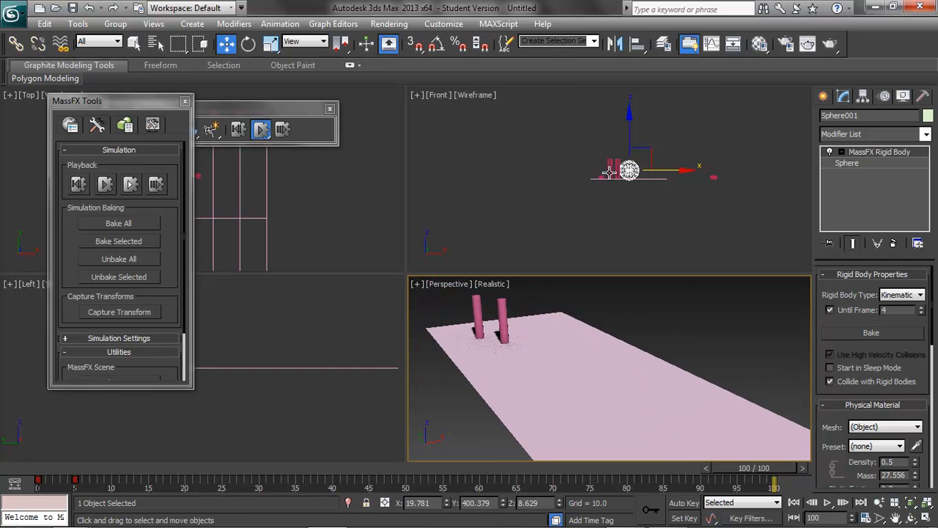
pyautogui.click(69, 125)
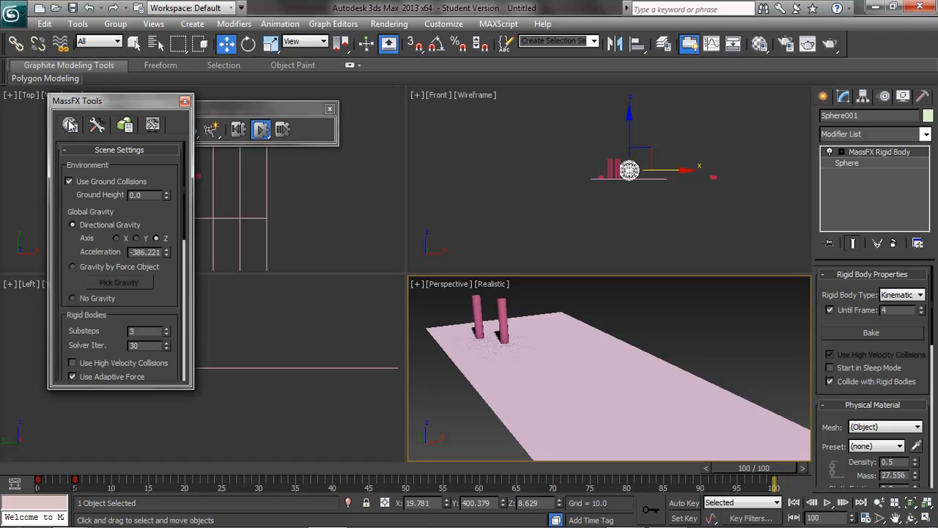
pyautogui.click(69, 181)
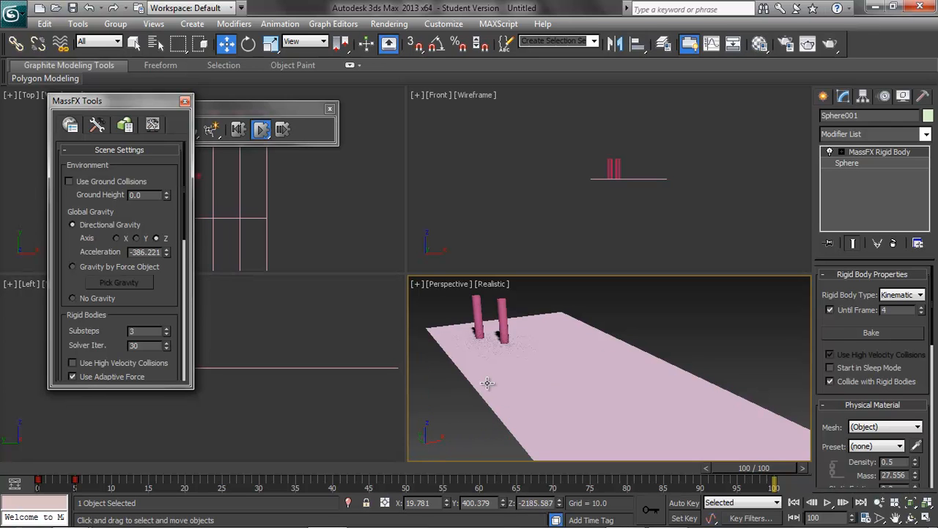
pyautogui.click(185, 101)
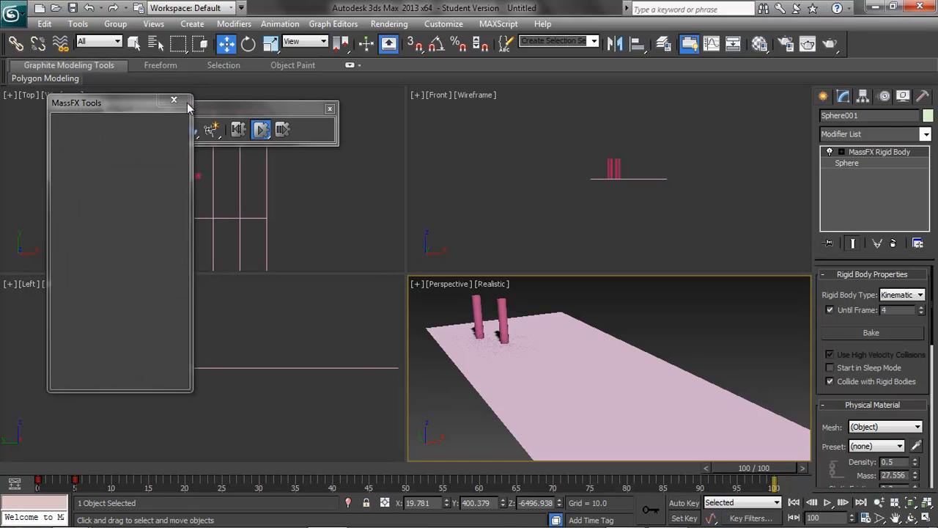
# Step: Reset the simulation and reopen MassFX Tools on its simulation panel
pyautogui.click(238, 130)
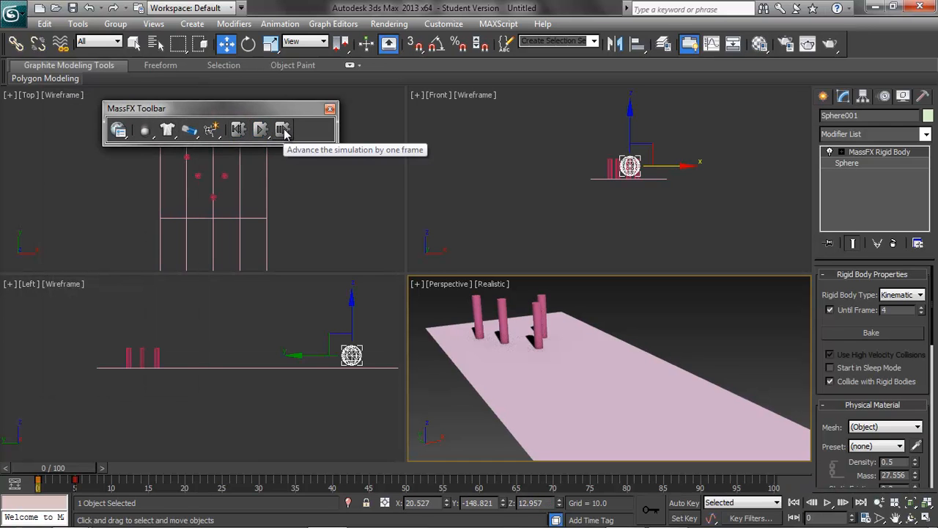
pyautogui.click(118, 130)
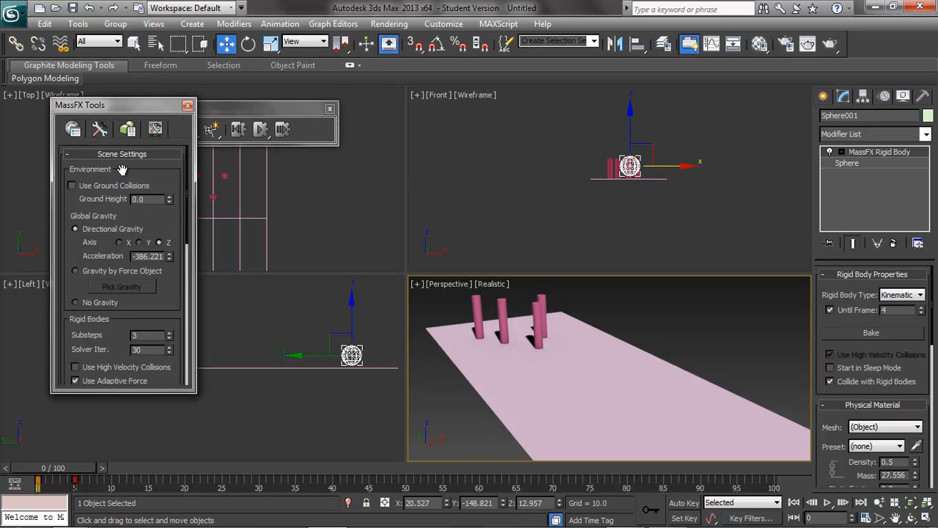
pyautogui.click(100, 130)
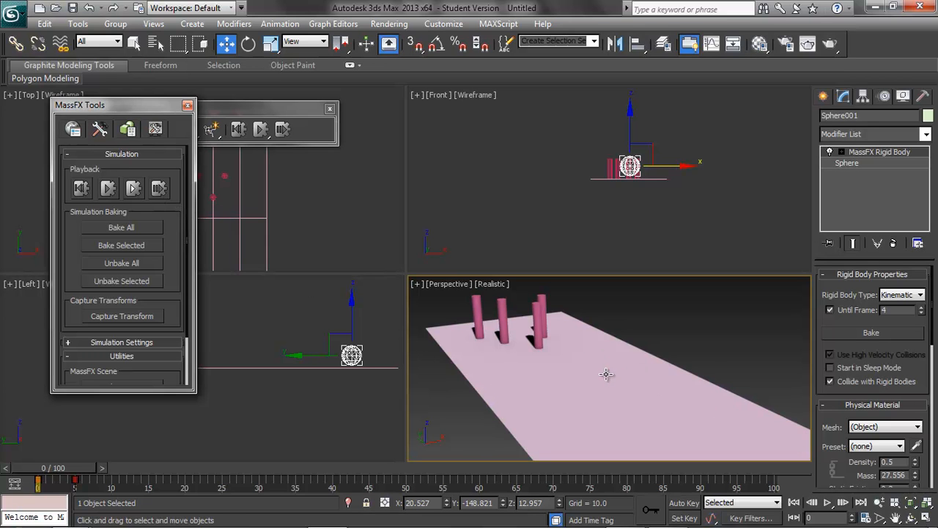
# Step: Bake all MassFX simulation objects and return the time slider to the start
pyautogui.click(109, 229)
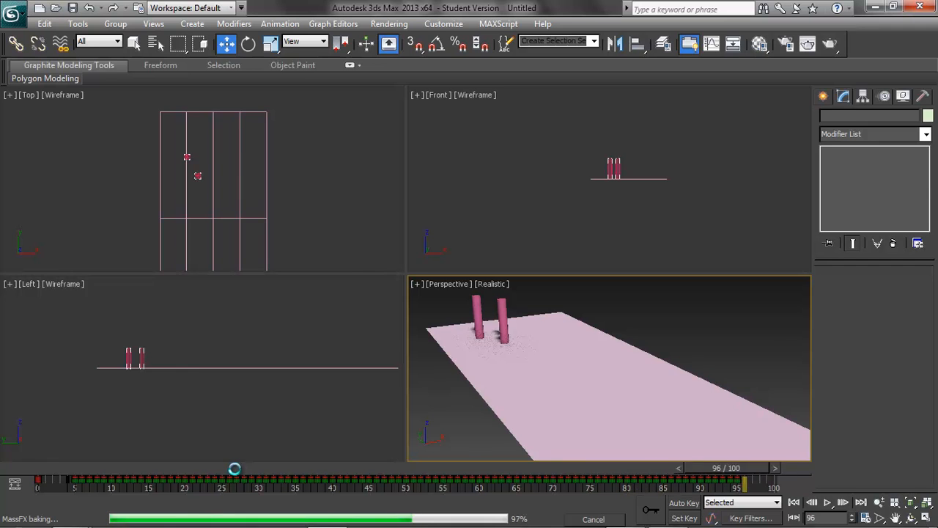
pyautogui.moveTo(44, 474)
pyautogui.mouseDown()
pyautogui.moveTo(247, 469)
pyautogui.moveTo(29, 495)
pyautogui.moveTo(183, 473)
pyautogui.moveTo(513, 473)
pyautogui.moveTo(204, 472)
pyautogui.moveTo(53, 500)
pyautogui.moveTo(124, 473)
pyautogui.moveTo(373, 473)
pyautogui.moveTo(45, 488)
pyautogui.mouseUp()
pyautogui.press('w')
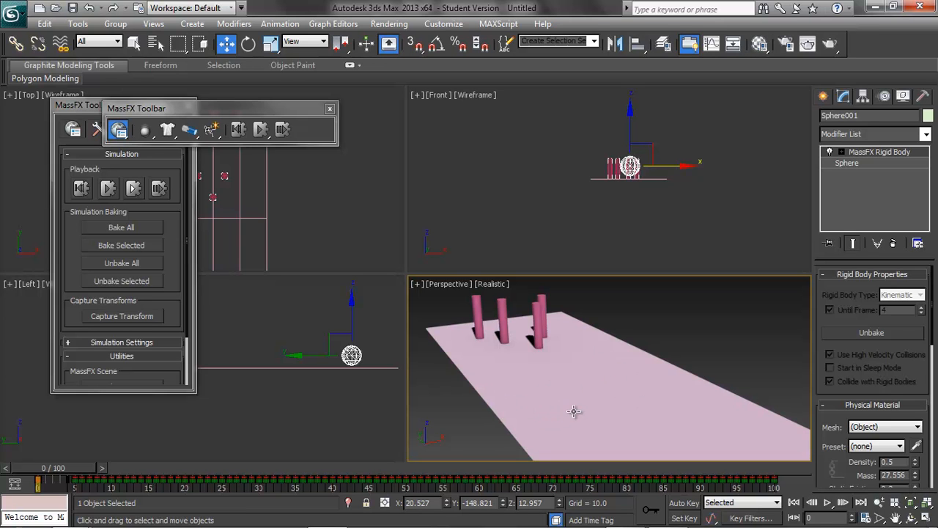
# Step: Open the MassFX scene settings, then close MassFX Tools and the MassFX toolbar
pyautogui.click(99, 129)
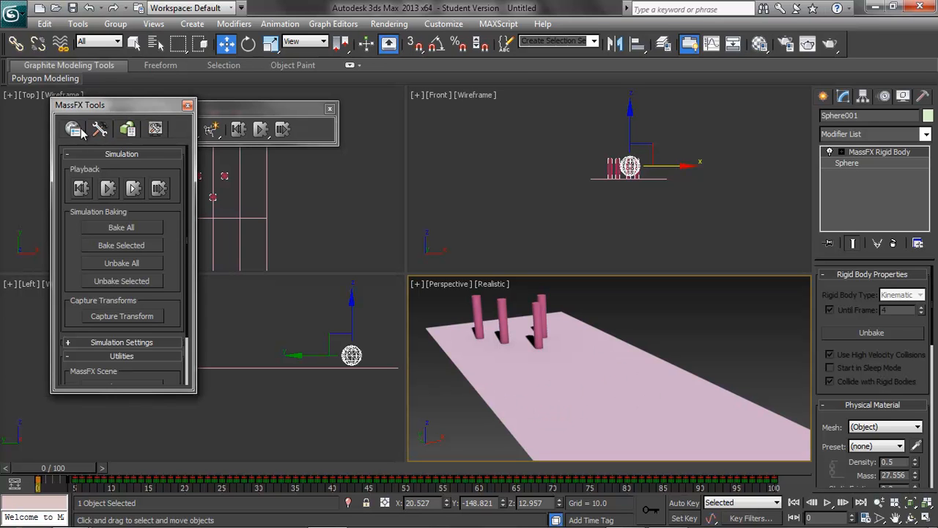
pyautogui.click(72, 129)
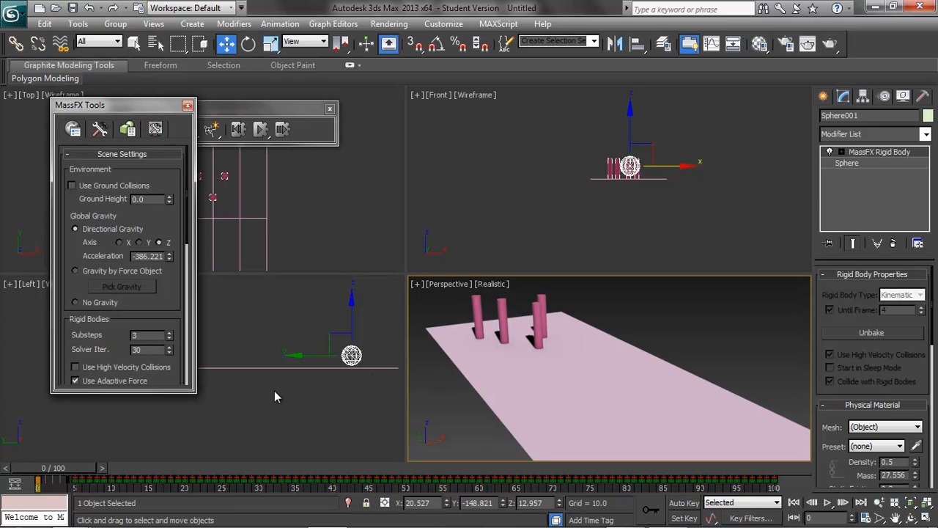
pyautogui.click(187, 106)
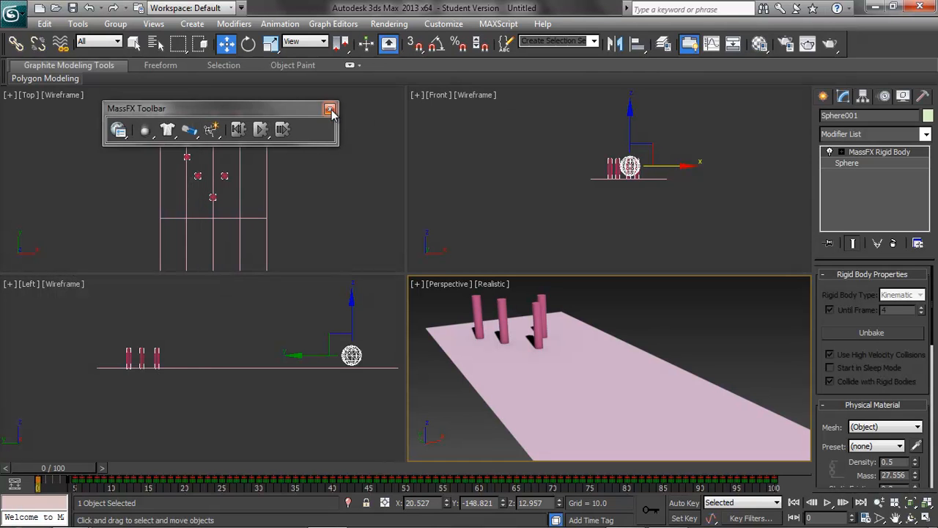
pyautogui.click(329, 109)
# Step: Reset the scene without saving changes
pyautogui.click(13, 17)
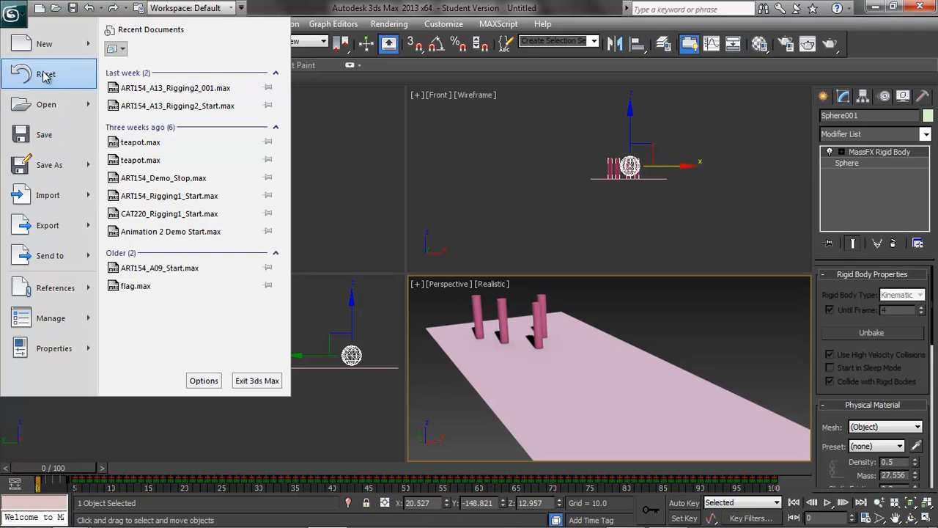
pyautogui.click(43, 44)
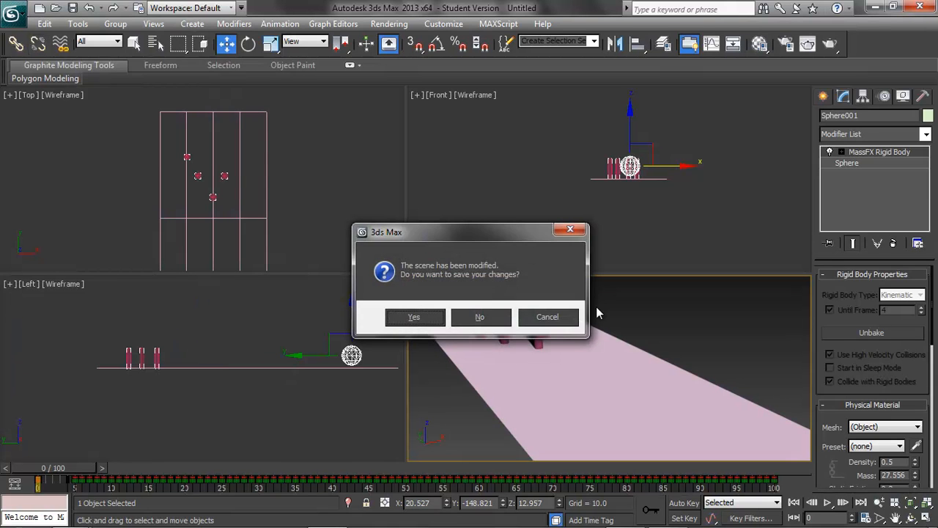
pyautogui.click(478, 315)
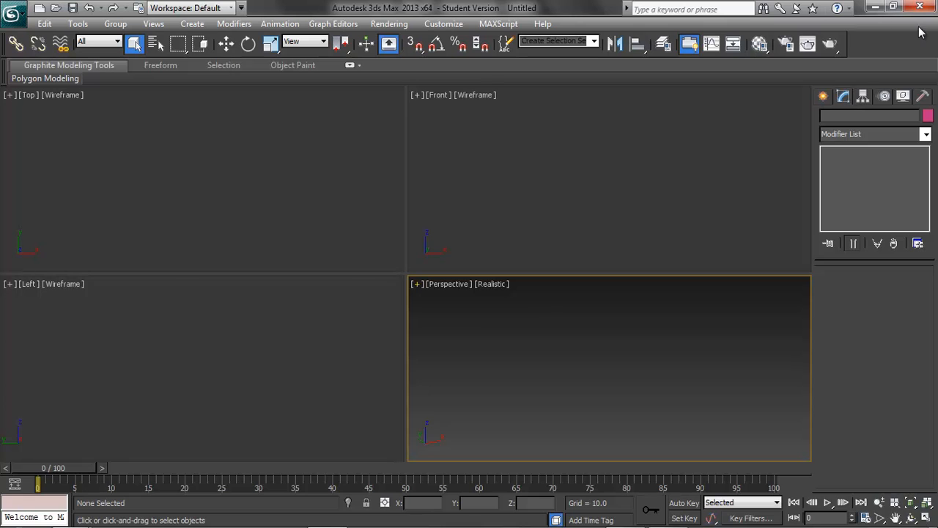
# Step: Switch to the file browser, open 02 Particles SW2 Asteroid.mov in QuickTime and start playback
pyautogui.click(875, 6)
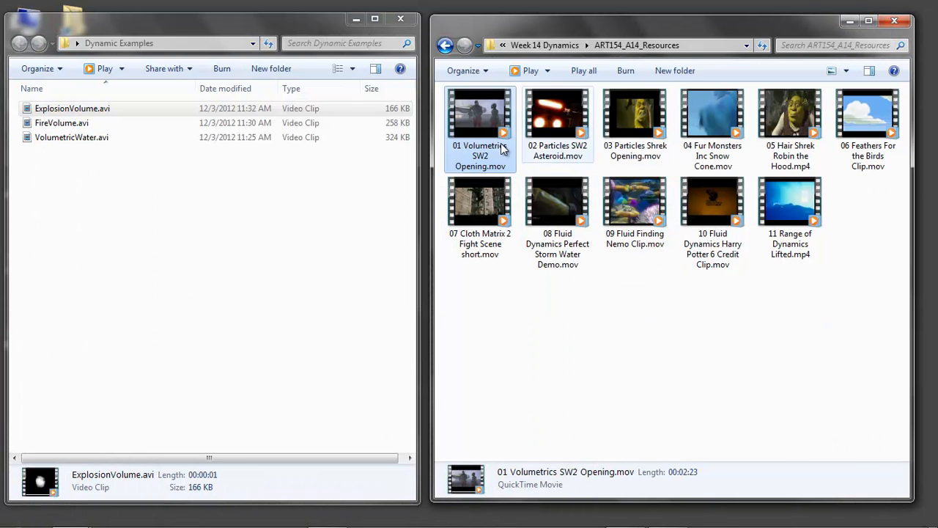
pyautogui.rightClick(554, 117)
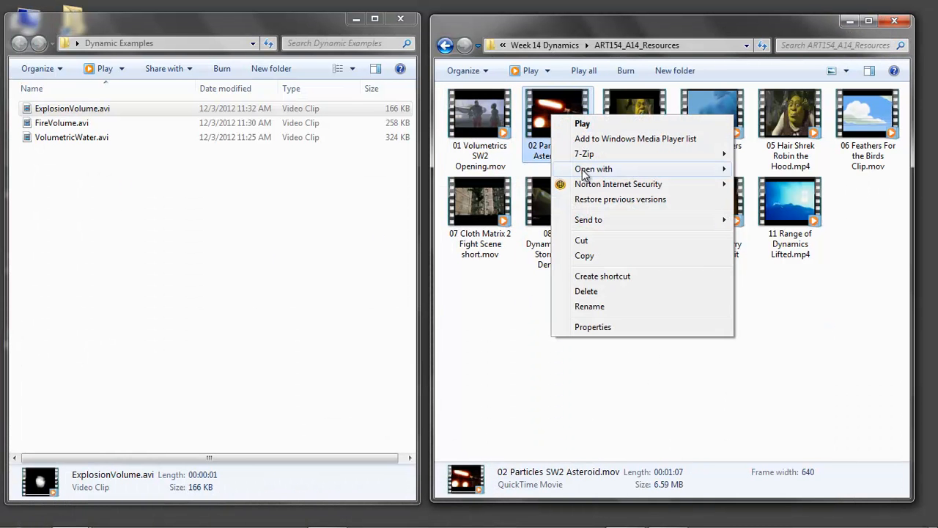
pyautogui.moveTo(638, 169)
pyautogui.click(769, 184)
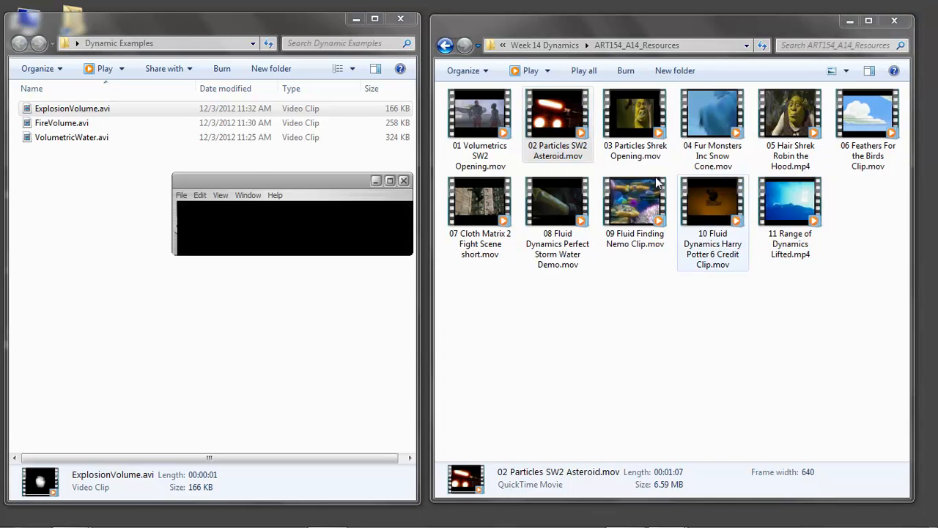
pyautogui.moveTo(280, 176); pyautogui.dragTo(186, 39)
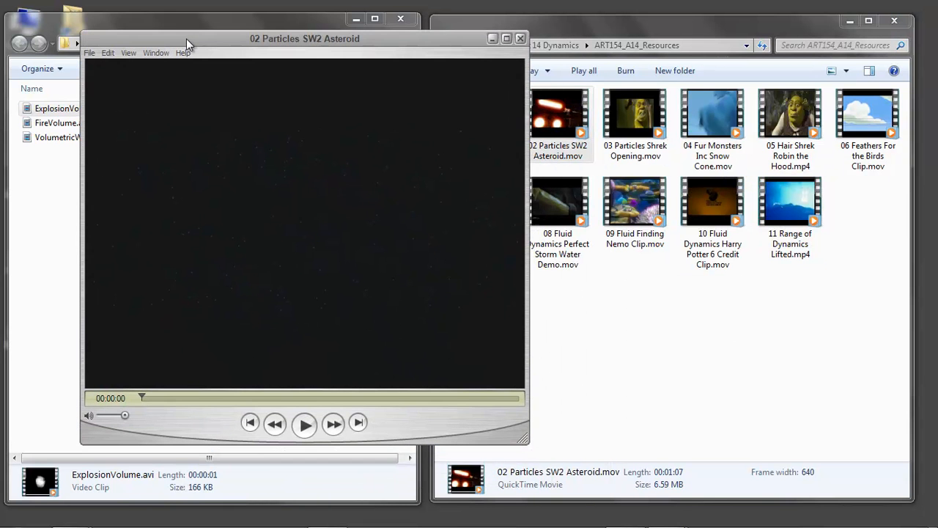
pyautogui.click(305, 423)
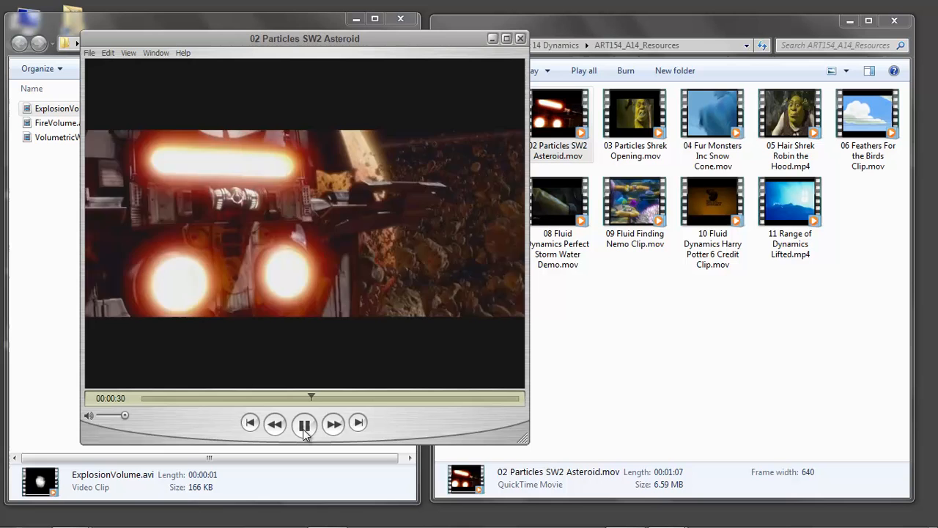
# Step: Watch the clip, pausing and resuming it, then close the player
pyautogui.click(304, 426)
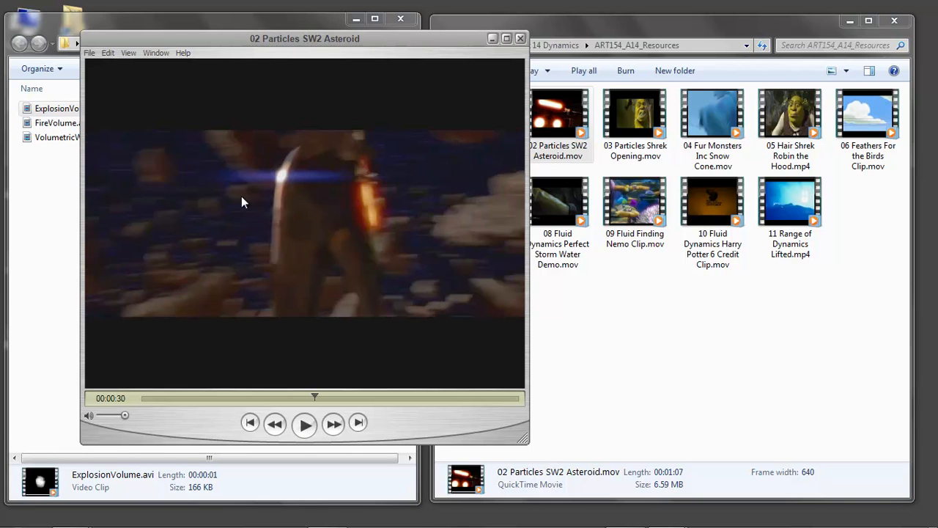
pyautogui.click(303, 425)
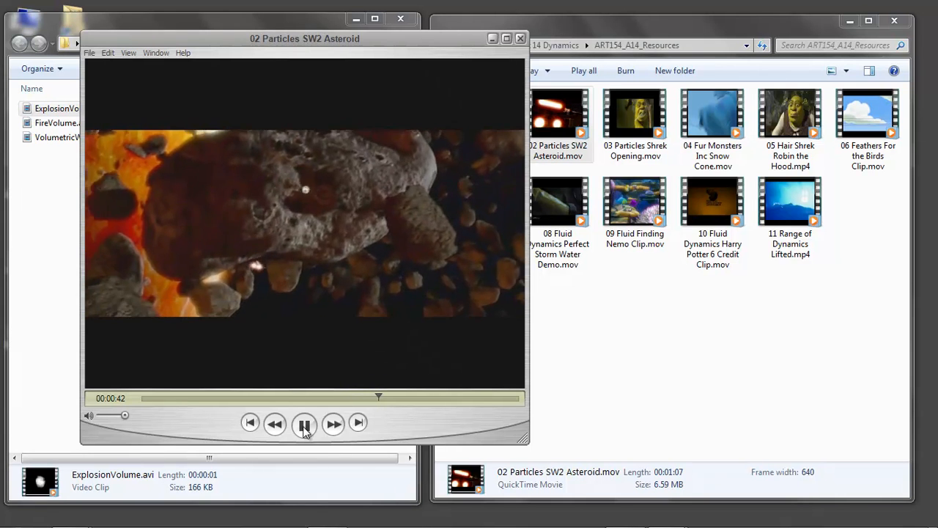
pyautogui.click(304, 425)
pyautogui.click(303, 425)
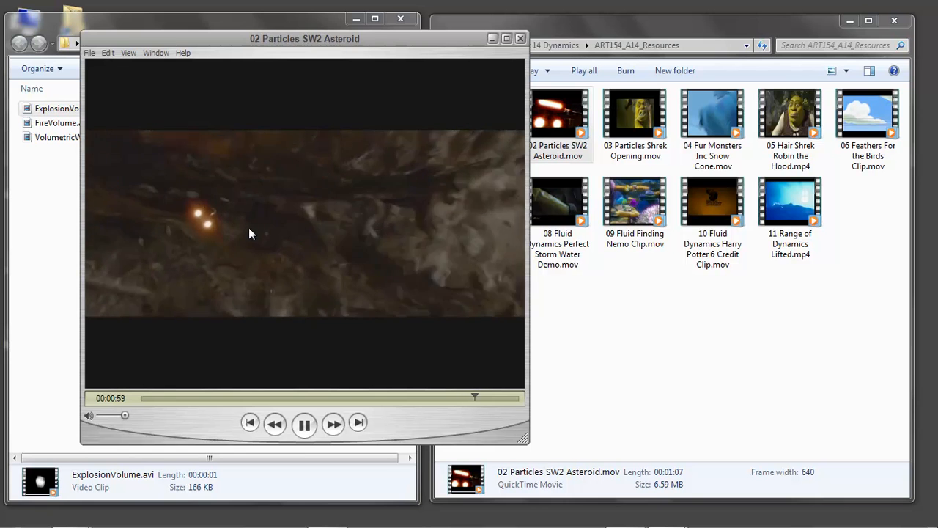
pyautogui.click(309, 431)
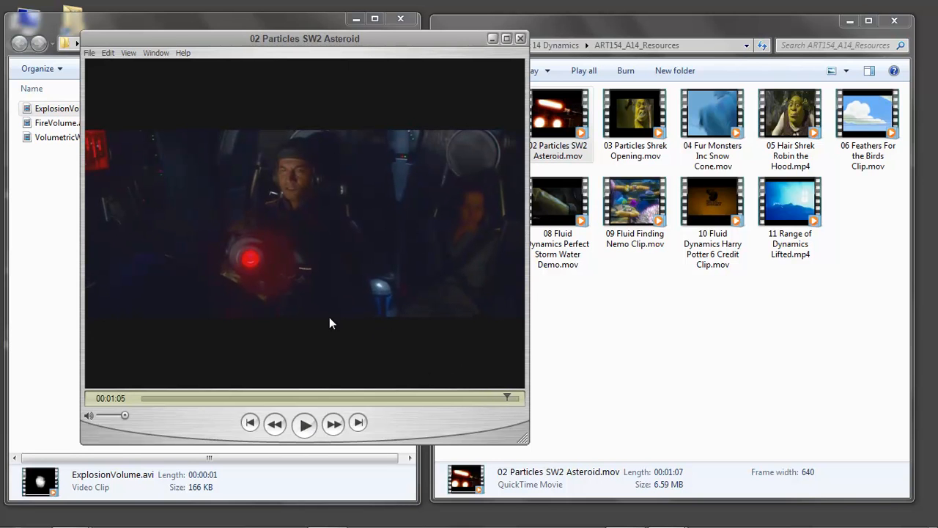
pyautogui.click(520, 39)
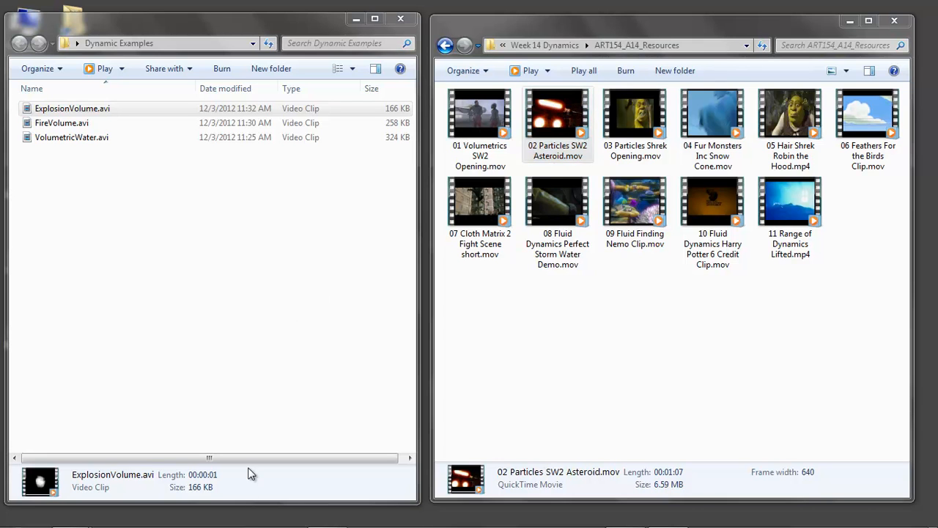
# Step: Return to 3ds Max and create a Spray particle emitter in the Top viewport
pyautogui.moveTo(320, 522)
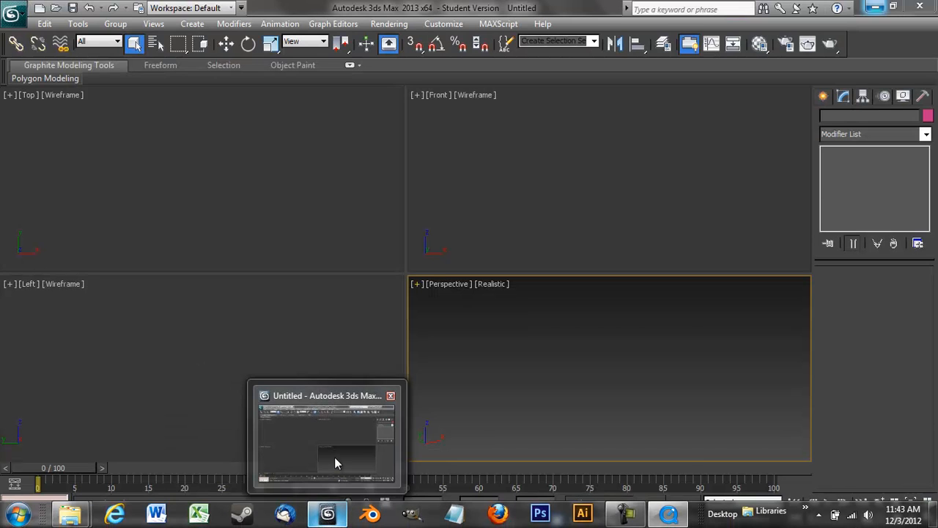
pyautogui.click(337, 464)
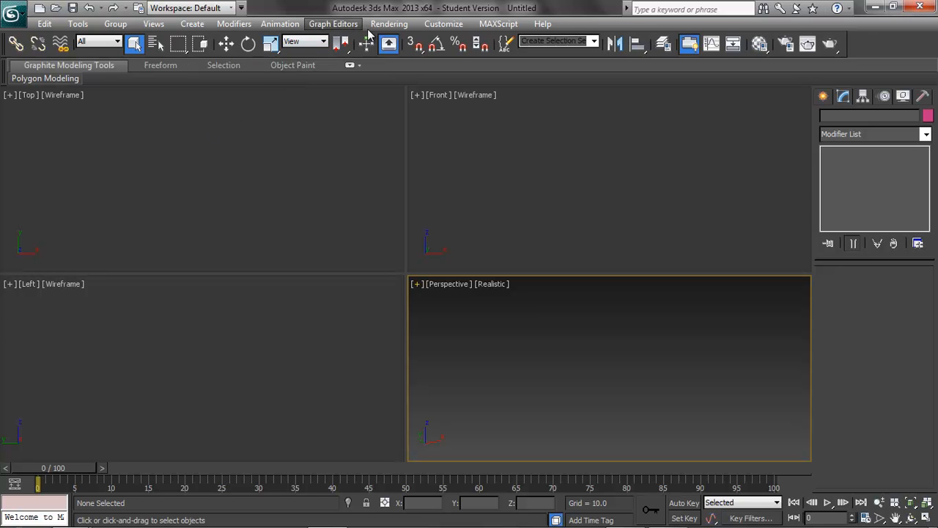
pyautogui.click(193, 27)
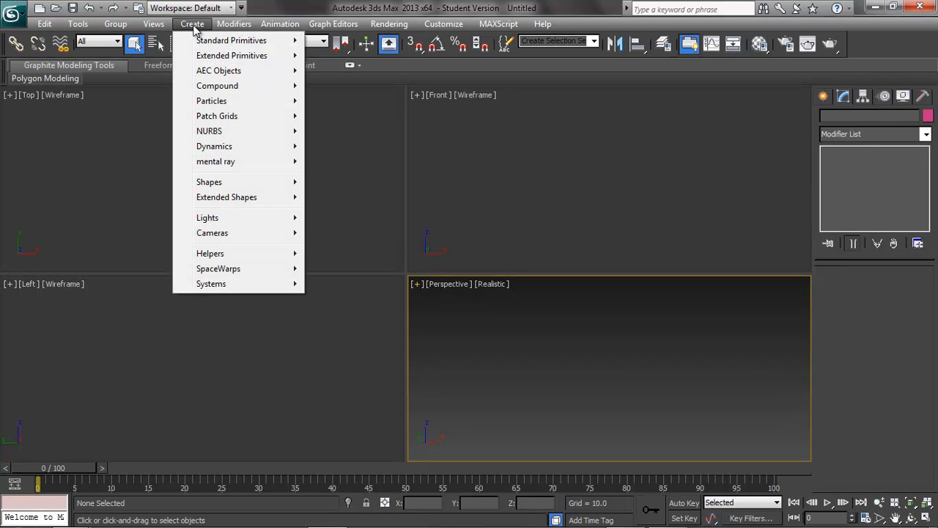
pyautogui.moveTo(241, 103)
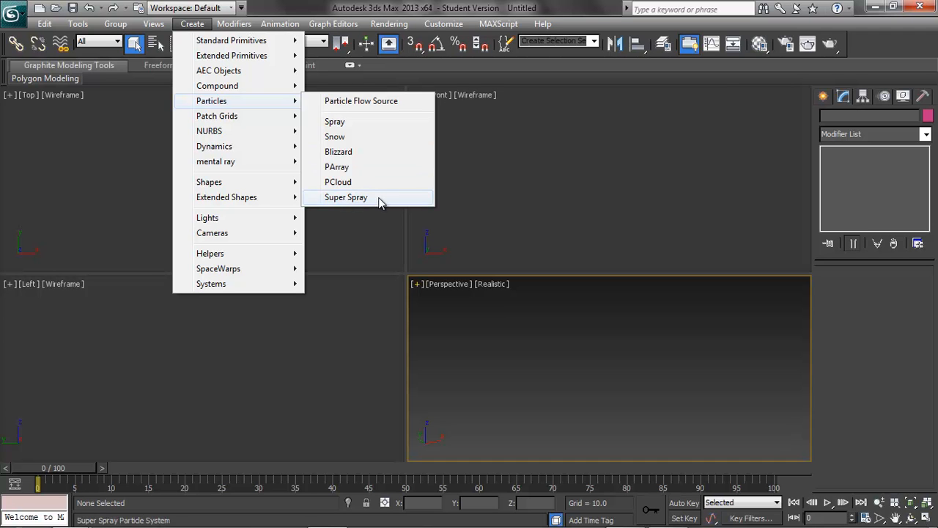
pyautogui.click(335, 122)
pyautogui.moveTo(113, 135); pyautogui.dragTo(356, 242)
# Step: Scrub to frame 39 and render the Perspective view to preview the spray particles, then rewind
pyautogui.click(226, 43)
pyautogui.moveTo(64, 467); pyautogui.dragTo(340, 467)
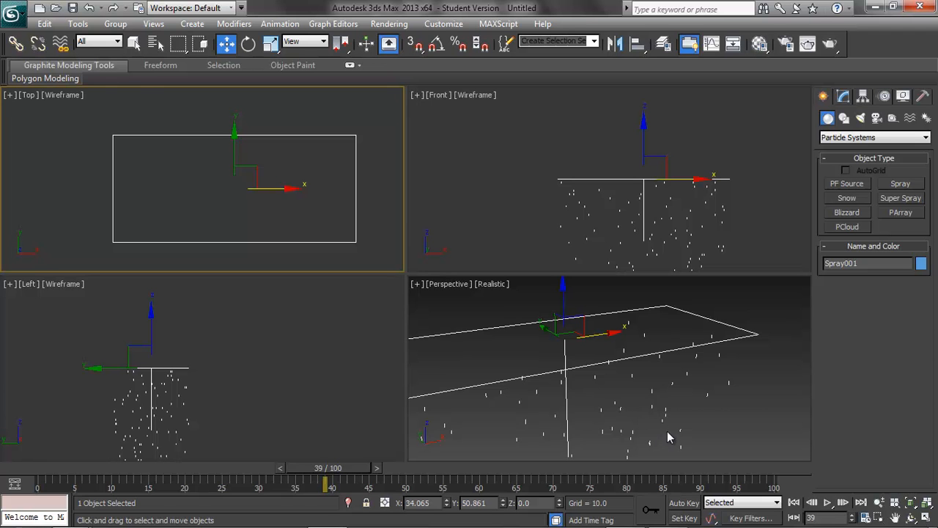
pyautogui.moveTo(664, 418); pyautogui.dragTo(671, 376, button='middle')
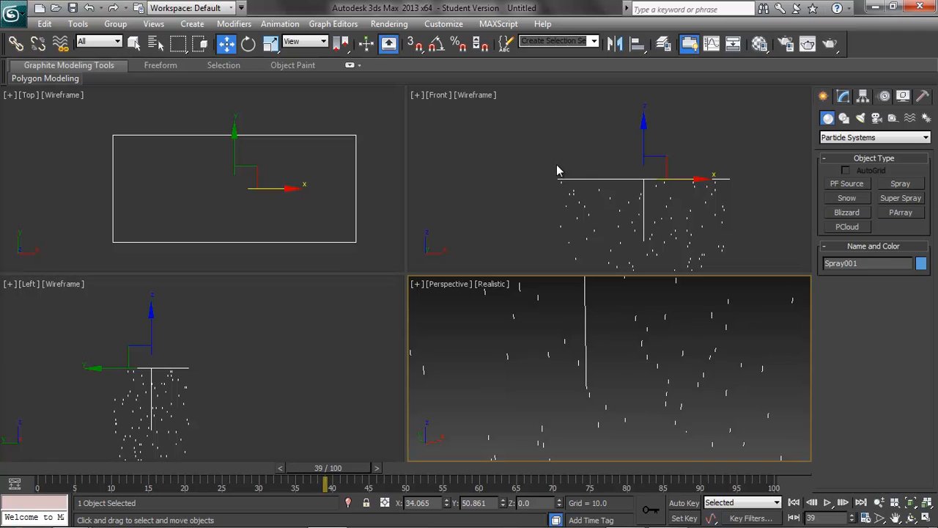
pyautogui.click(832, 44)
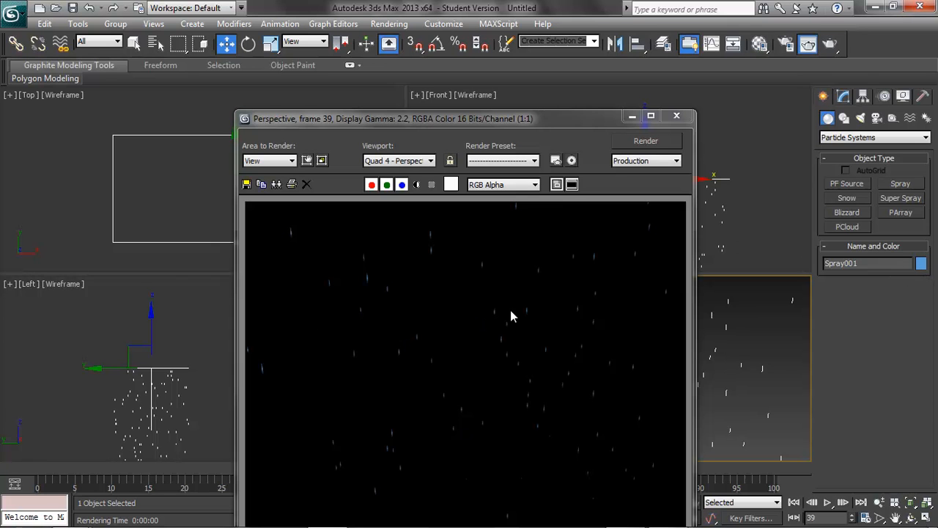
pyautogui.click(676, 116)
pyautogui.moveTo(352, 470); pyautogui.dragTo(58, 469)
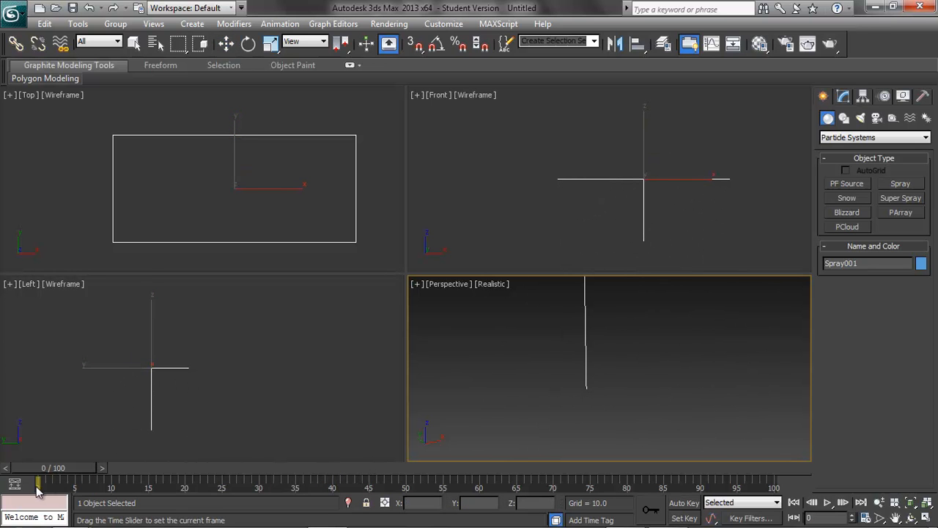
# Step: Preview the spray animation, set the Spray's Speed to 3, and play it again
pyautogui.click(827, 503)
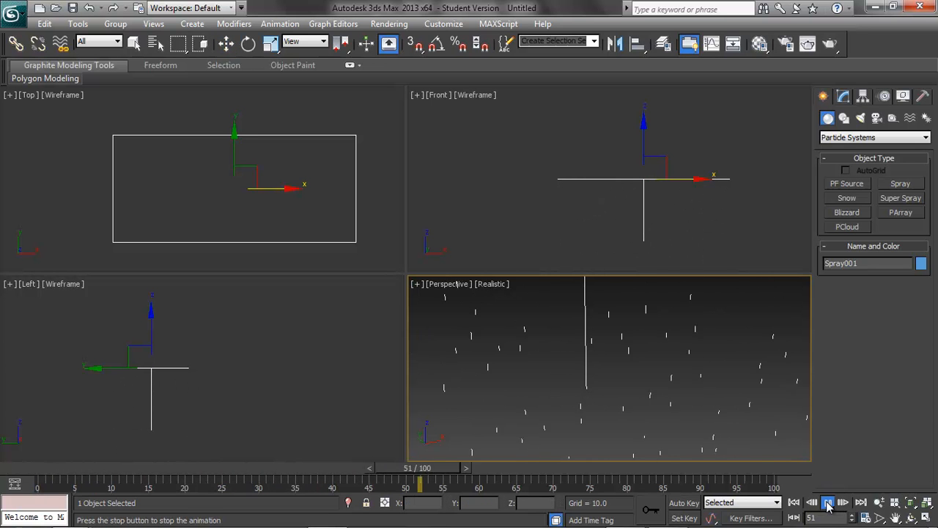
pyautogui.click(828, 503)
pyautogui.click(843, 97)
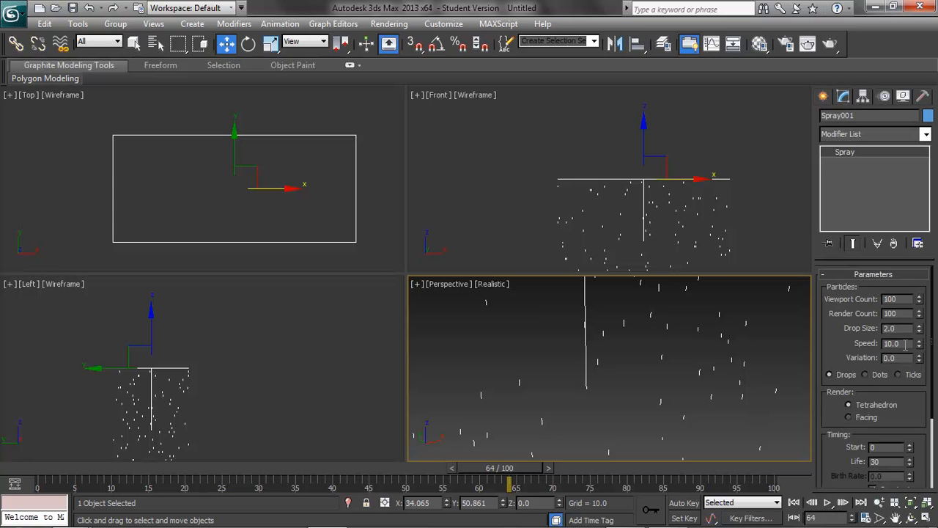
pyautogui.write('3')
pyautogui.click(828, 501)
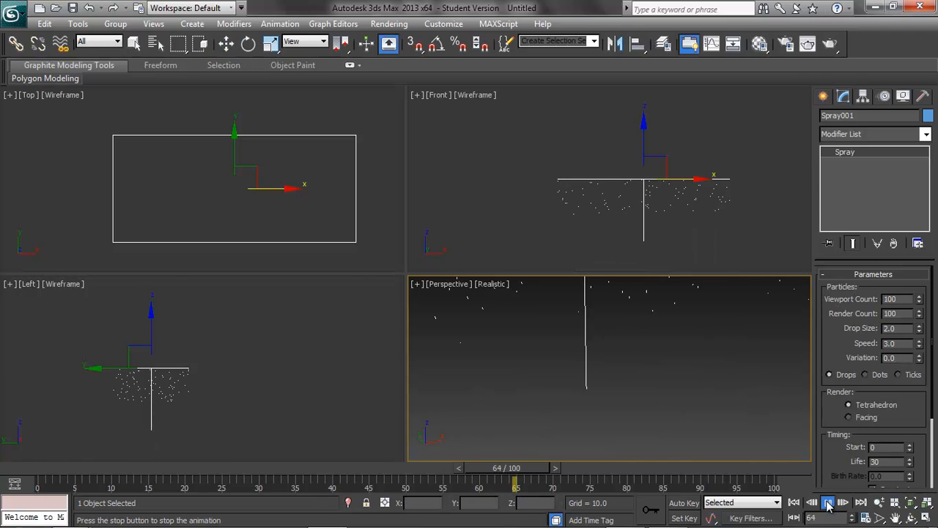
# Step: Set the spray particles' Life to 100 and replay the animation from frame 0
pyautogui.click(826, 502)
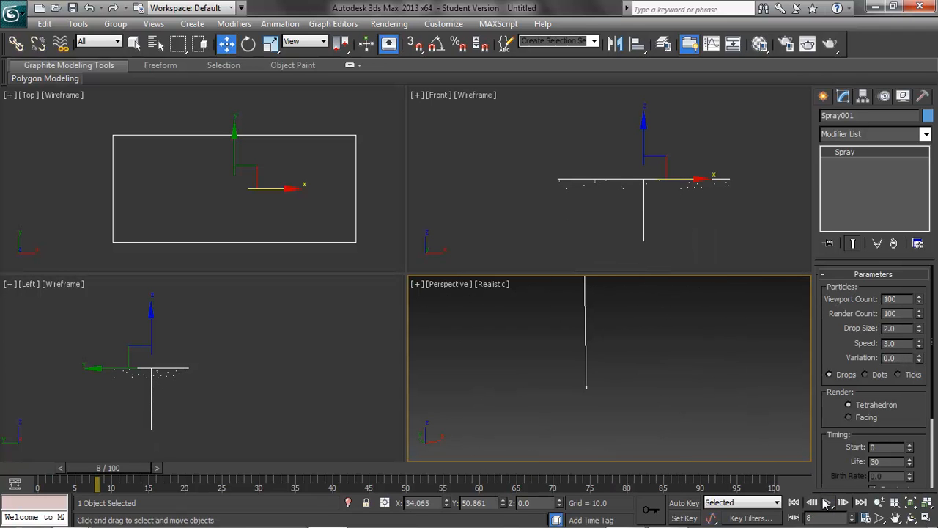
pyautogui.click(827, 501)
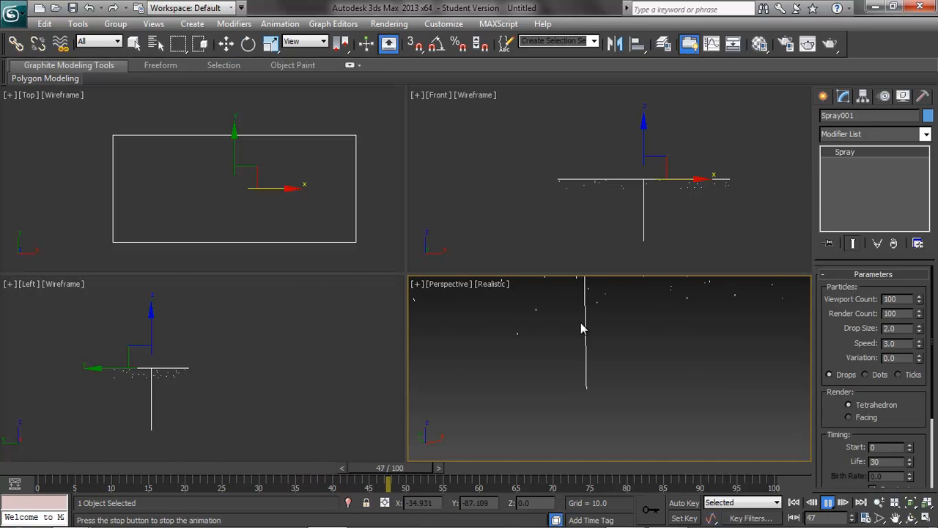
pyautogui.click(827, 503)
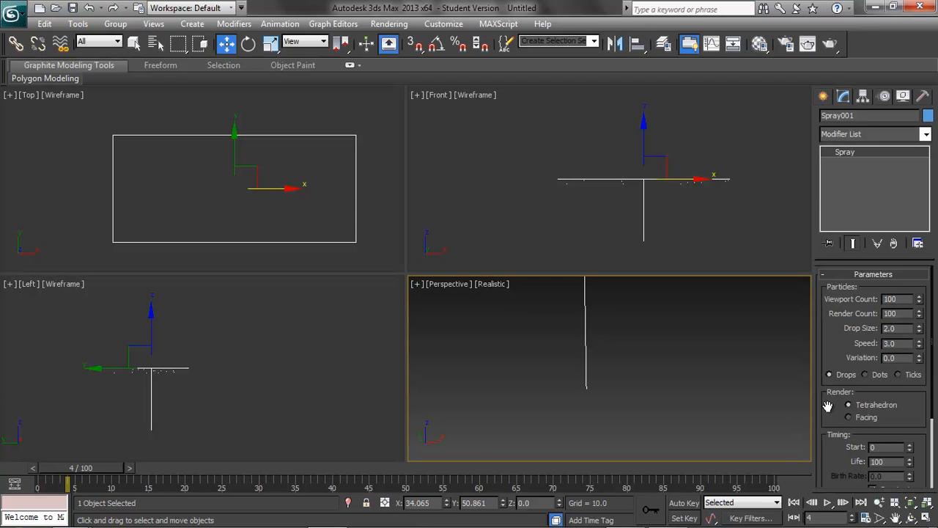
pyautogui.moveTo(82, 468); pyautogui.dragTo(45, 476)
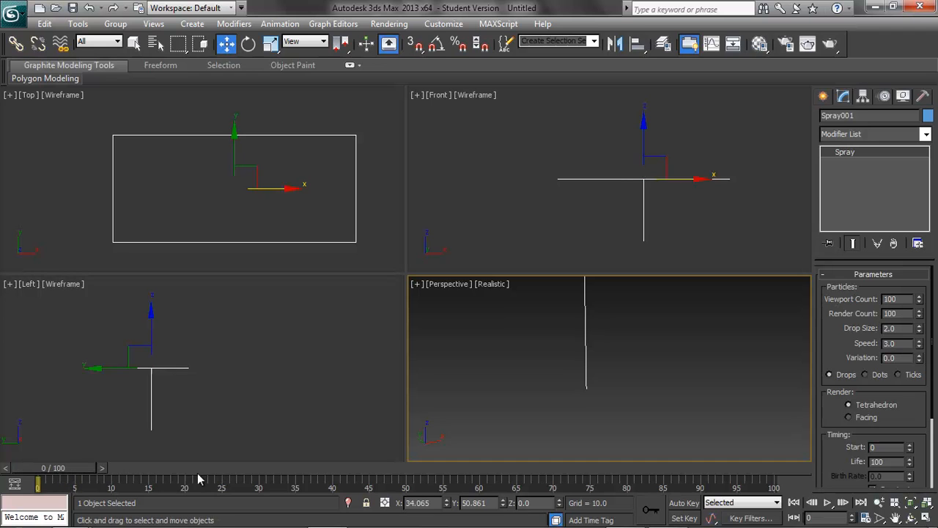
pyautogui.click(827, 503)
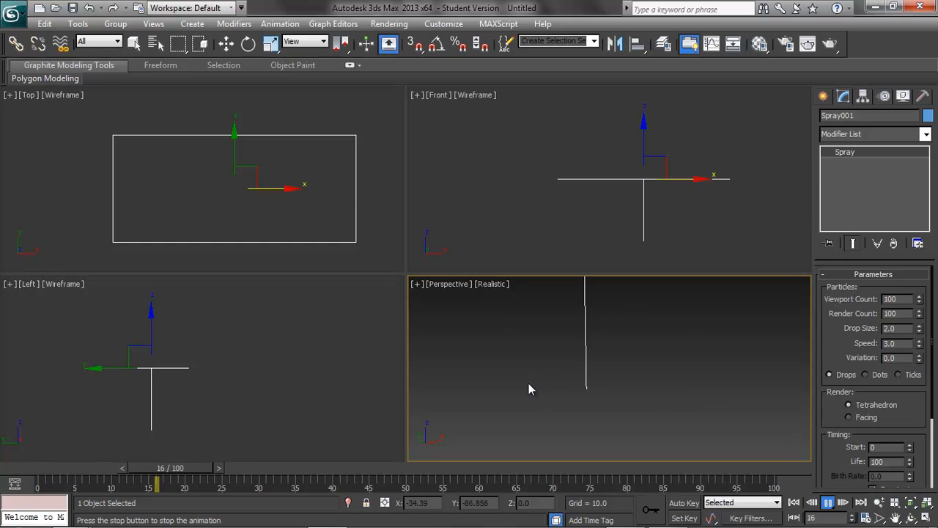
pyautogui.click(827, 503)
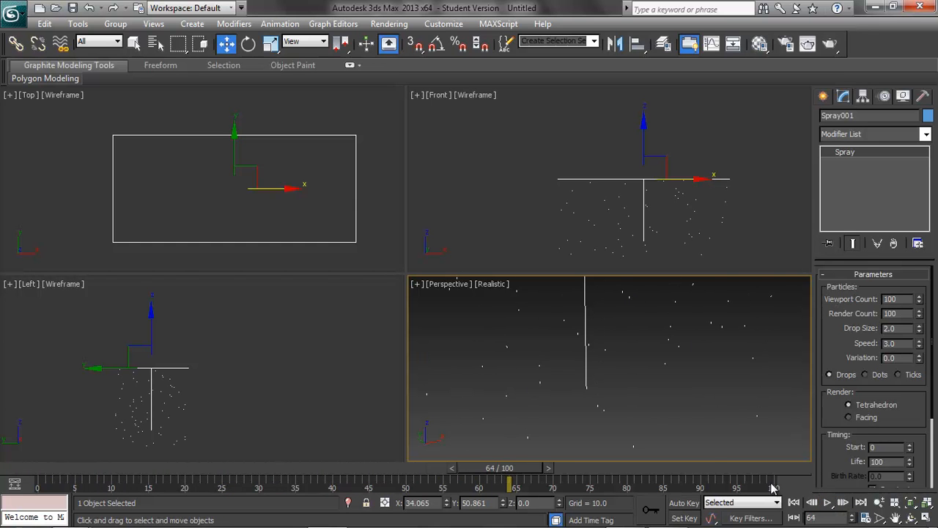
# Step: Scrub to frame 60, then set the Spray's Viewport Count to 1000 and its Drop Size to 5
pyautogui.moveTo(503, 472); pyautogui.dragTo(478, 489)
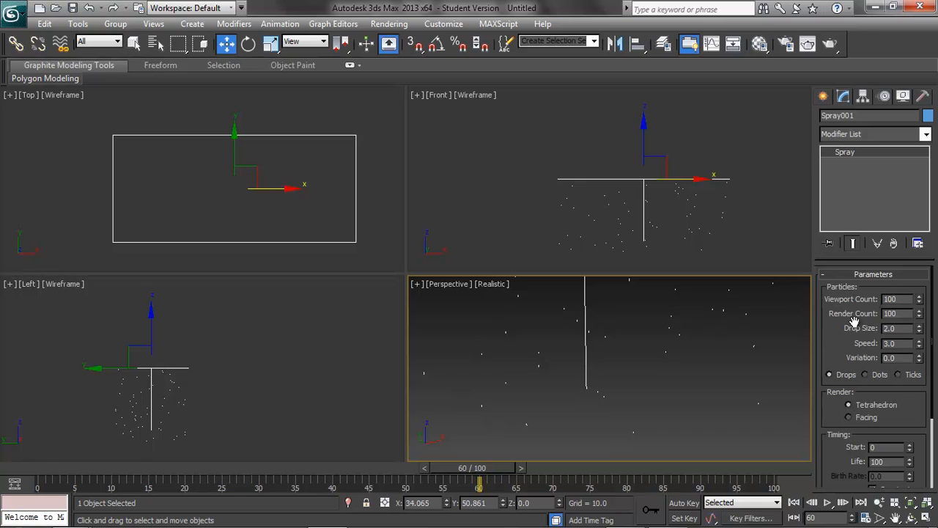
pyautogui.doubleClick(906, 300)
pyautogui.write('100')
pyautogui.press('Tab')
pyautogui.doubleClick(908, 327)
pyautogui.write('5')
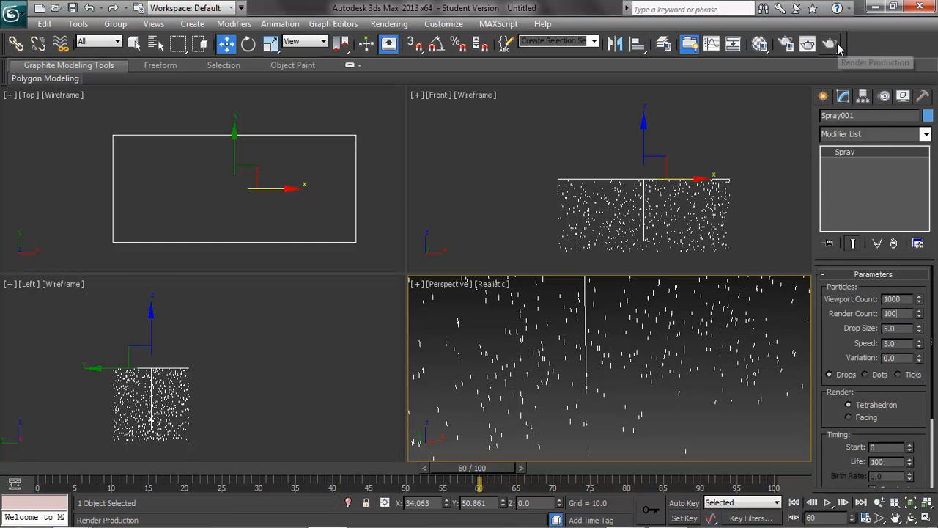
# Step: Render the Perspective view at frame 60, close the render window, and set the Drop Size to 2
pyautogui.click(838, 44)
pyautogui.click(679, 118)
pyautogui.doubleClick(902, 329)
pyautogui.write('2')
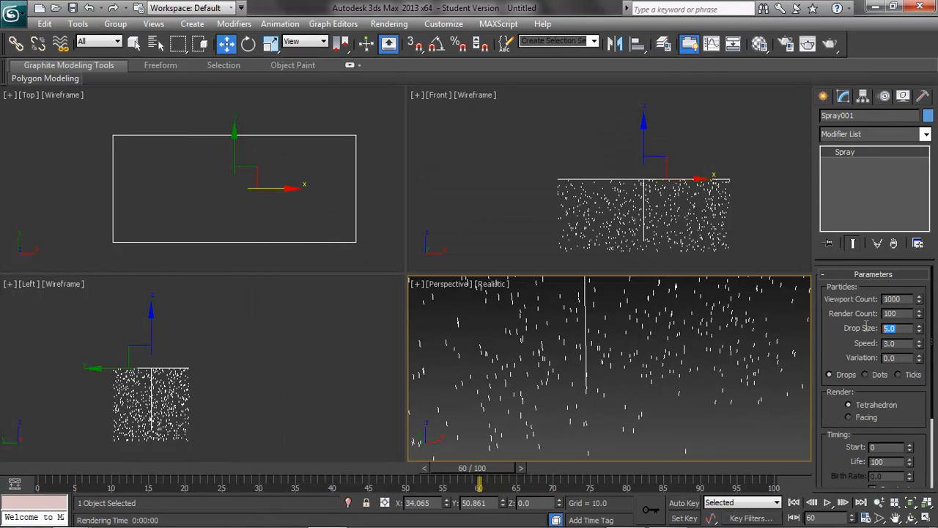
# Step: Open the Compact Material Editor
pyautogui.doubleClick(888, 358)
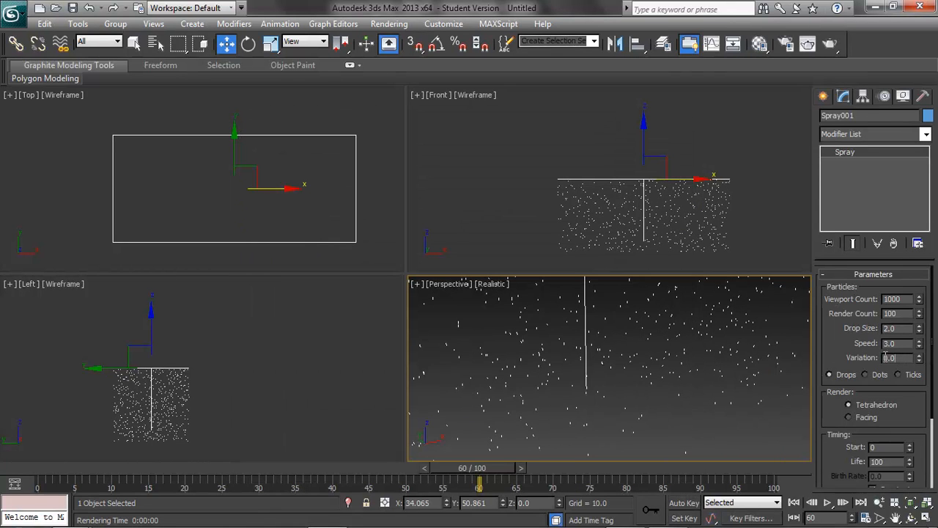
pyautogui.moveTo(932, 335); pyautogui.dragTo(935, 432)
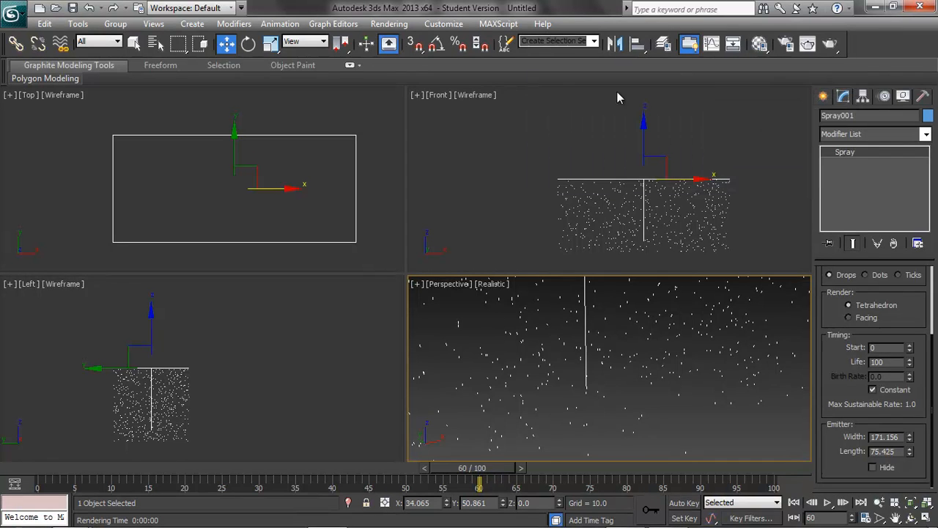
pyautogui.moveTo(614, 321); pyautogui.dragTo(643, 406, button='middle')
pyautogui.click(389, 24)
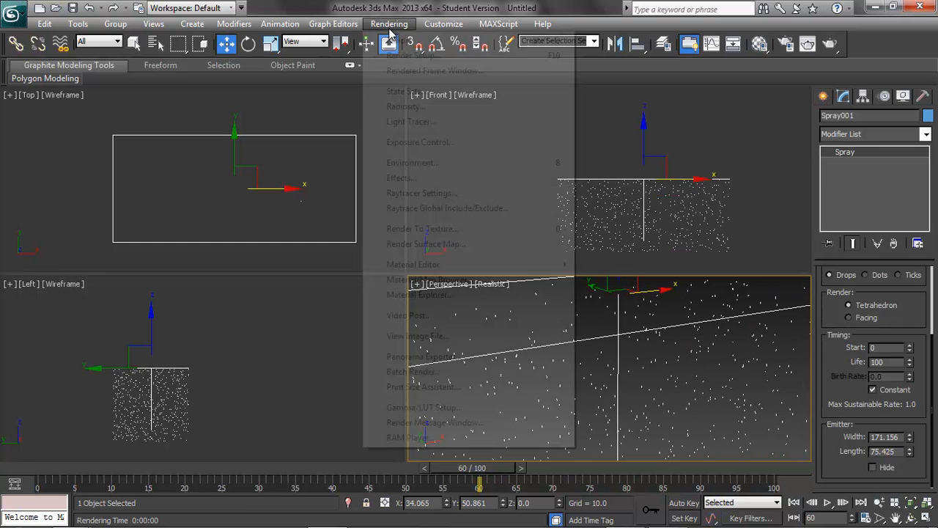
pyautogui.moveTo(445, 267)
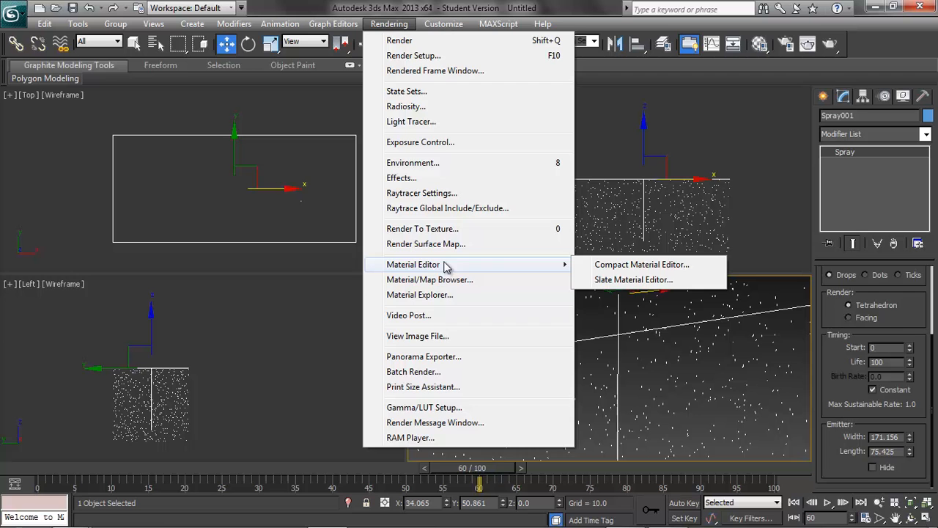
pyautogui.click(657, 269)
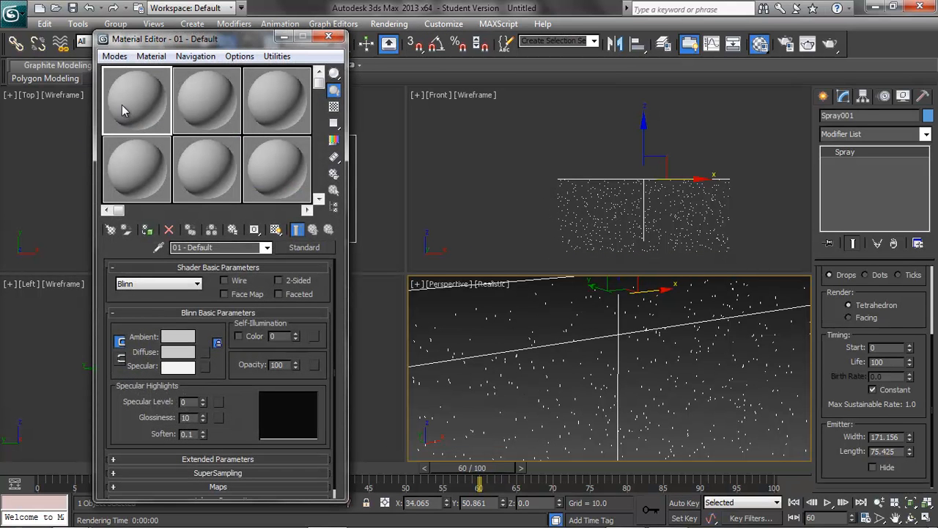
# Step: Assign a Particle Age map to the first material's Diffuse channel
pyautogui.click(206, 352)
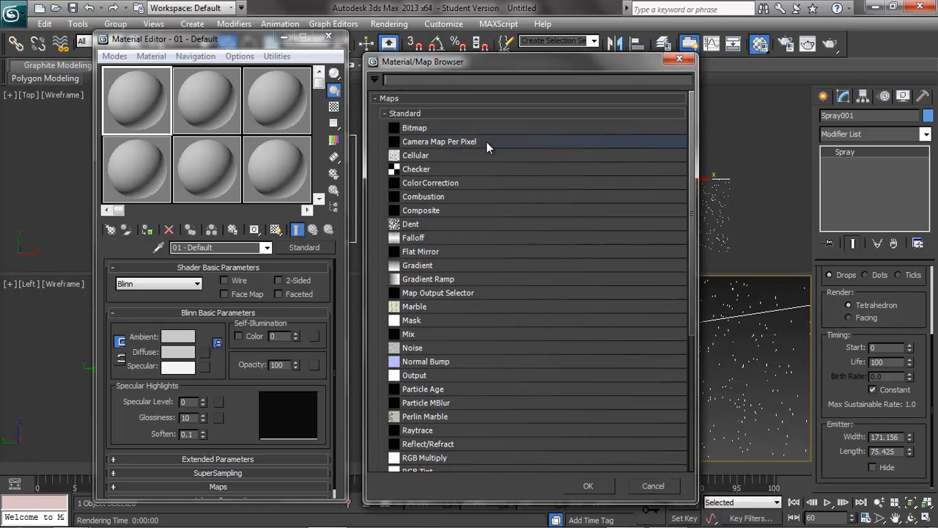
pyautogui.click(435, 389)
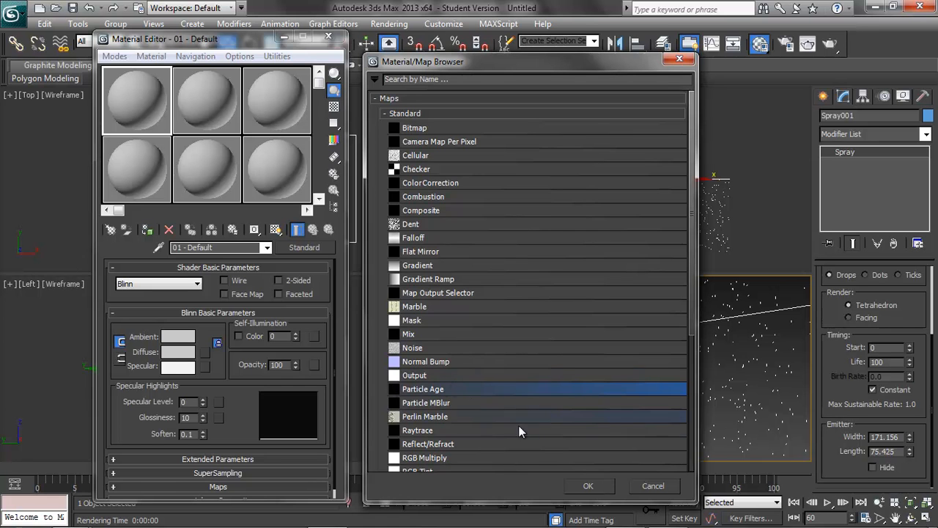
pyautogui.click(589, 486)
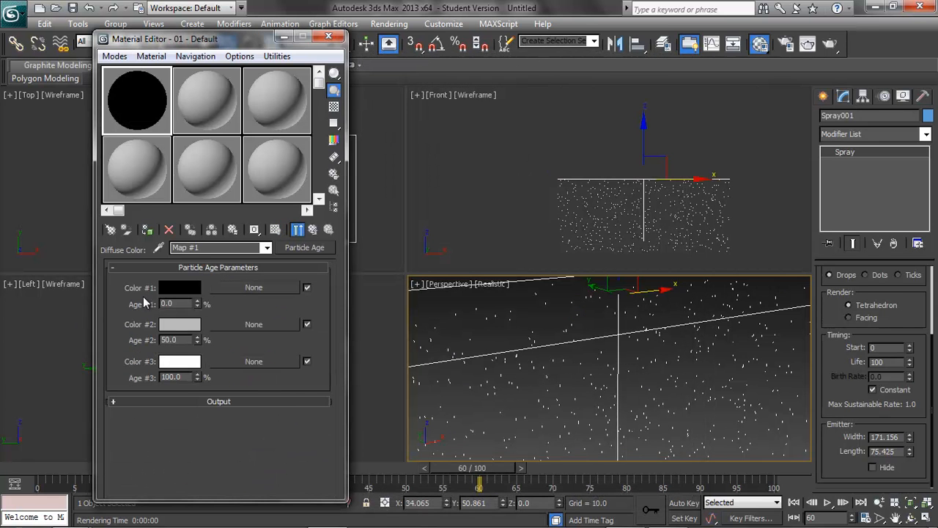
# Step: Set the Particle Age Color #1 to green and Color #2 to yellow
pyautogui.click(182, 290)
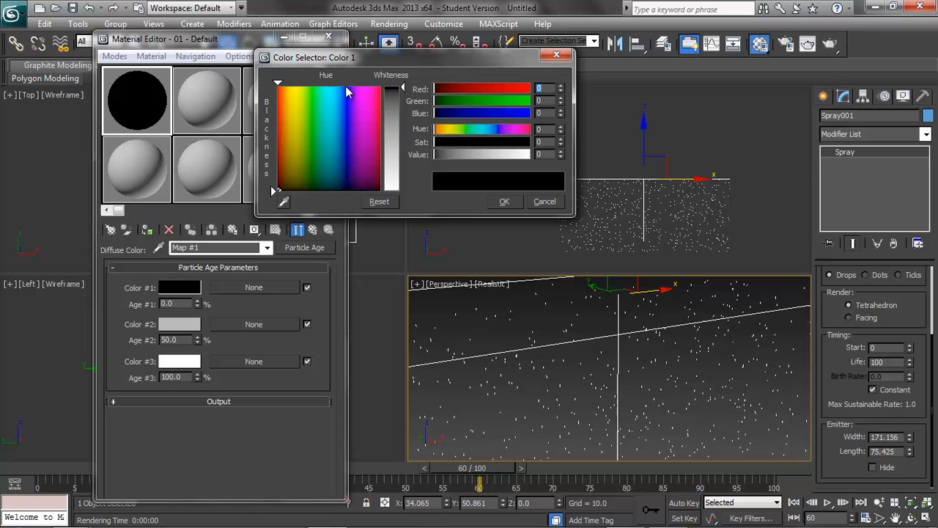
pyautogui.click(312, 130)
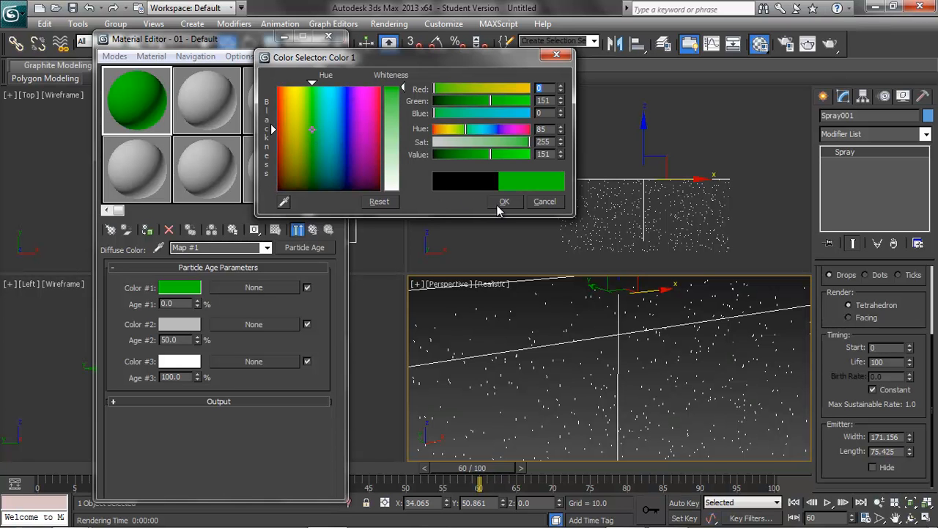
pyautogui.click(500, 205)
pyautogui.click(180, 325)
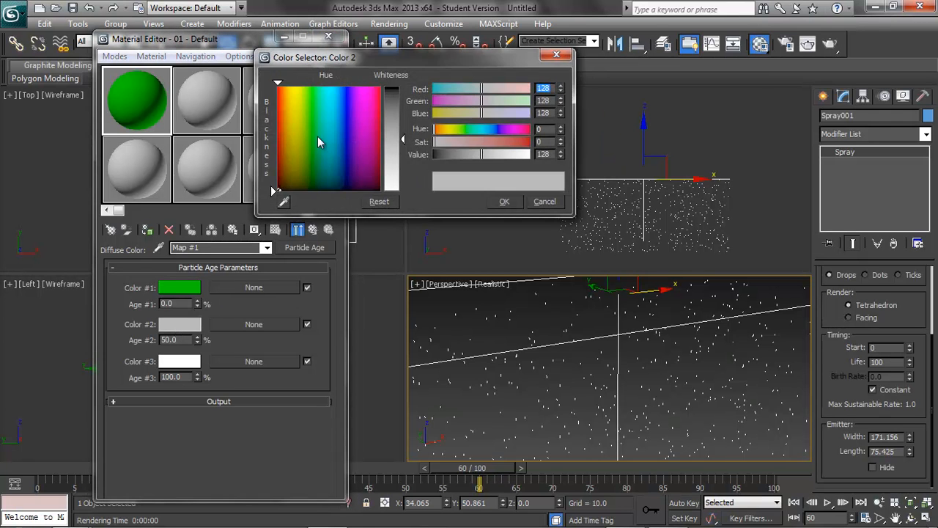
pyautogui.click(291, 131)
pyautogui.moveTo(442, 132); pyautogui.dragTo(405, 100)
pyautogui.click(504, 201)
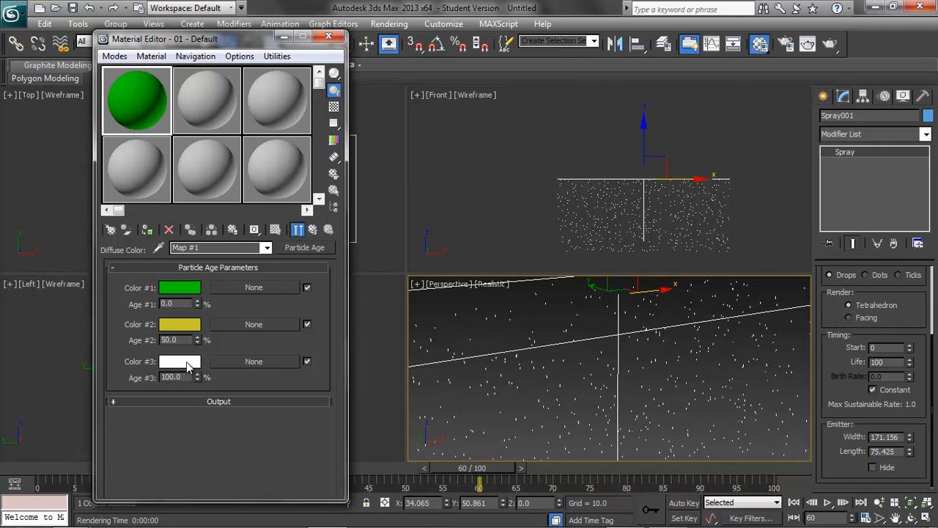
# Step: Set Color #3 to magenta and apply the material to the spray particles in the Perspective view
pyautogui.click(193, 361)
pyautogui.click(362, 147)
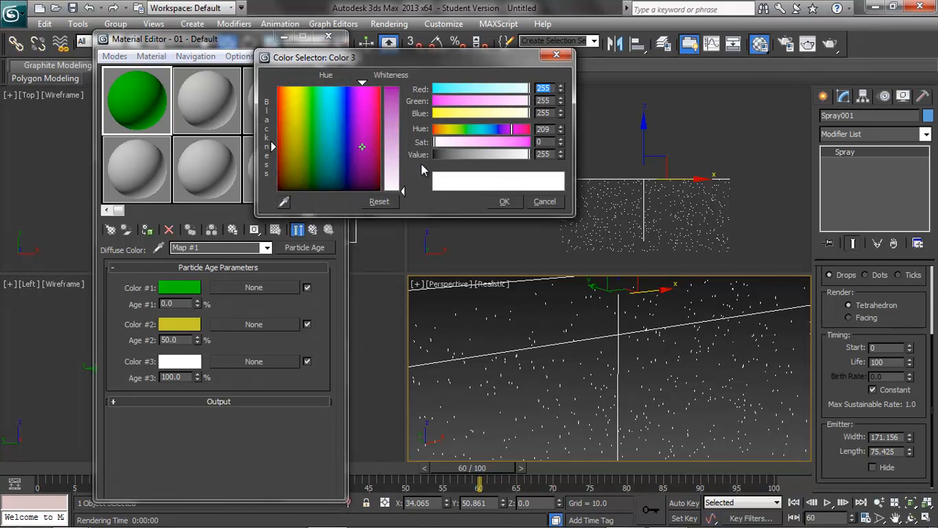
pyautogui.moveTo(403, 192); pyautogui.dragTo(411, 89)
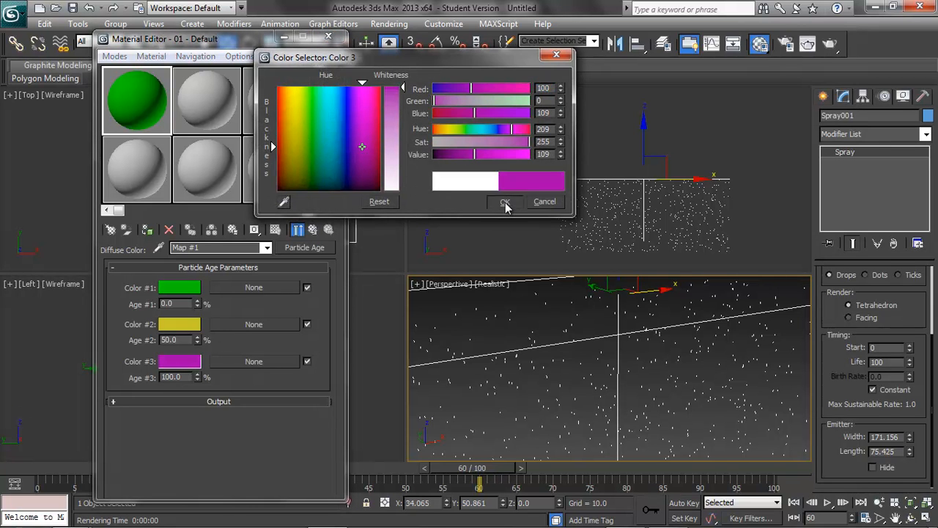
pyautogui.click(504, 203)
pyautogui.moveTo(111, 89)
pyautogui.mouseDown()
pyautogui.moveTo(523, 329)
pyautogui.moveTo(536, 371)
pyautogui.moveTo(705, 388)
pyautogui.moveTo(697, 338)
pyautogui.mouseUp()
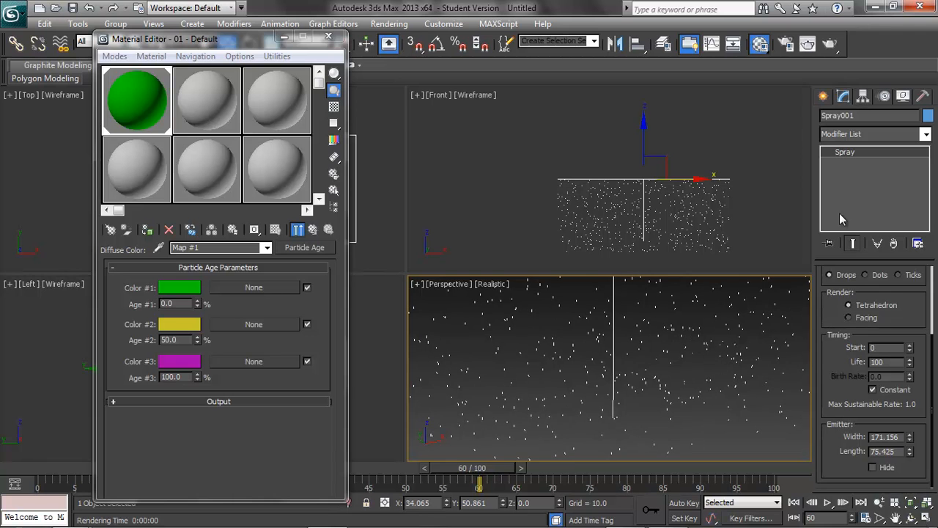
# Step: Render the Perspective view to check the particle colours, close it, and set the Drop Size to 10
pyautogui.click(829, 44)
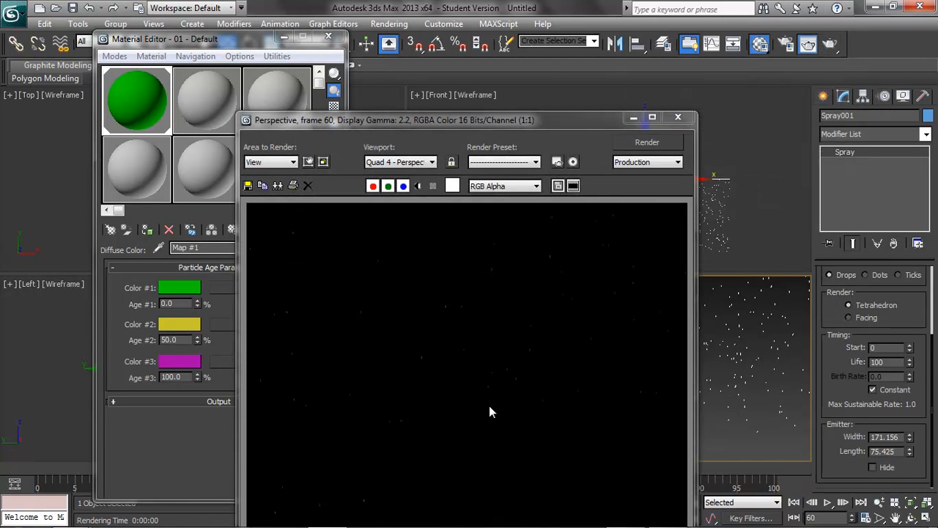
pyautogui.click(678, 117)
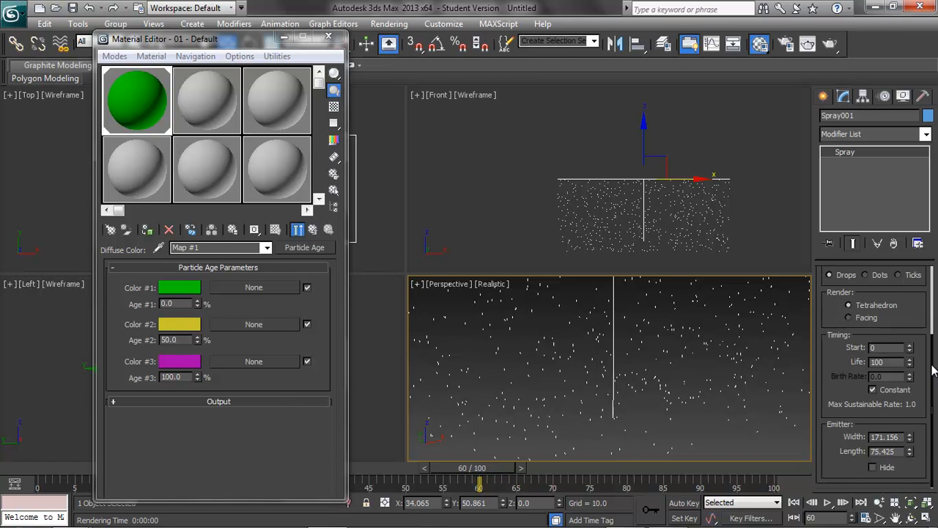
pyautogui.moveTo(932, 368); pyautogui.dragTo(925, 289)
pyautogui.moveTo(906, 329); pyautogui.dragTo(853, 326)
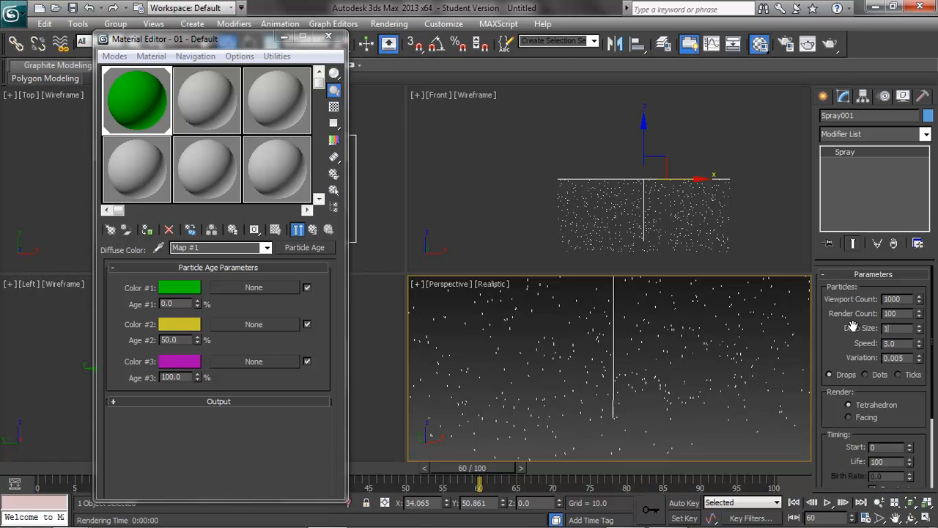
# Step: Render the Perspective view at frame 60 and close the render window
pyautogui.click(829, 45)
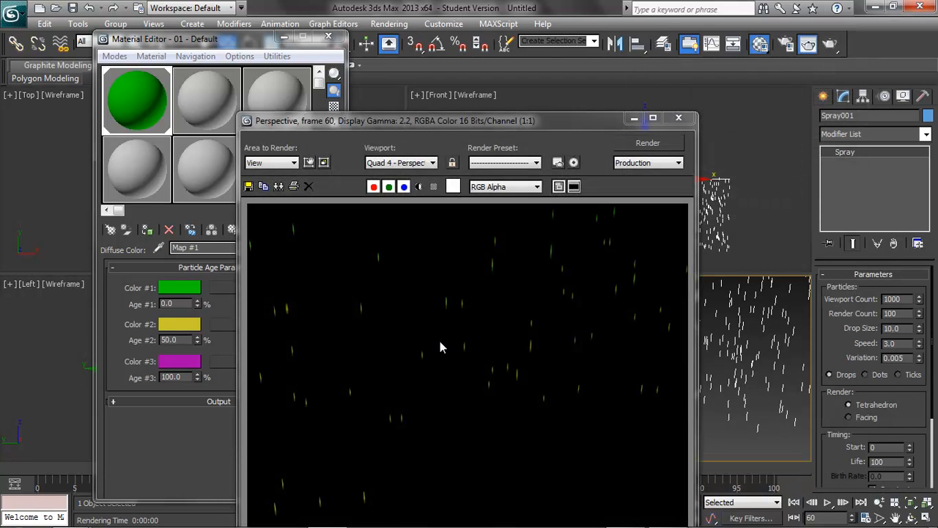
pyautogui.moveTo(543, 131); pyautogui.dragTo(516, 93)
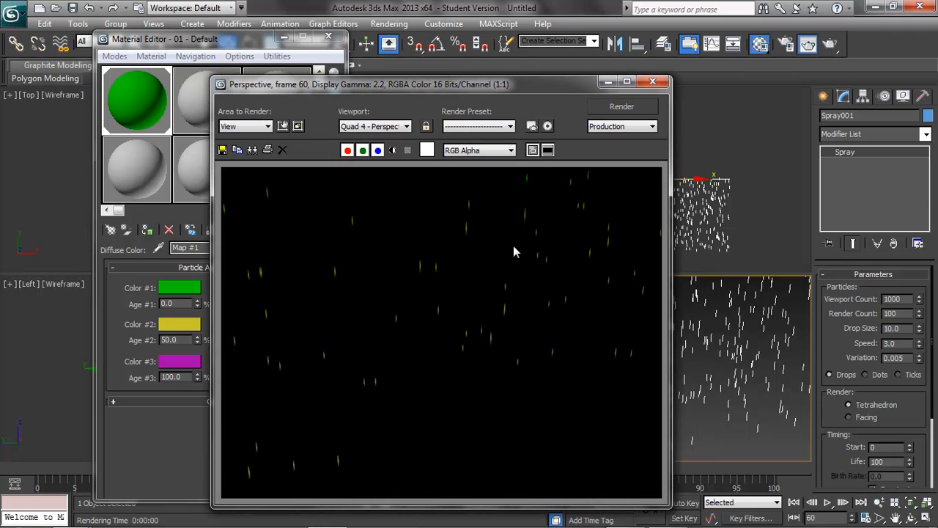
pyautogui.click(652, 80)
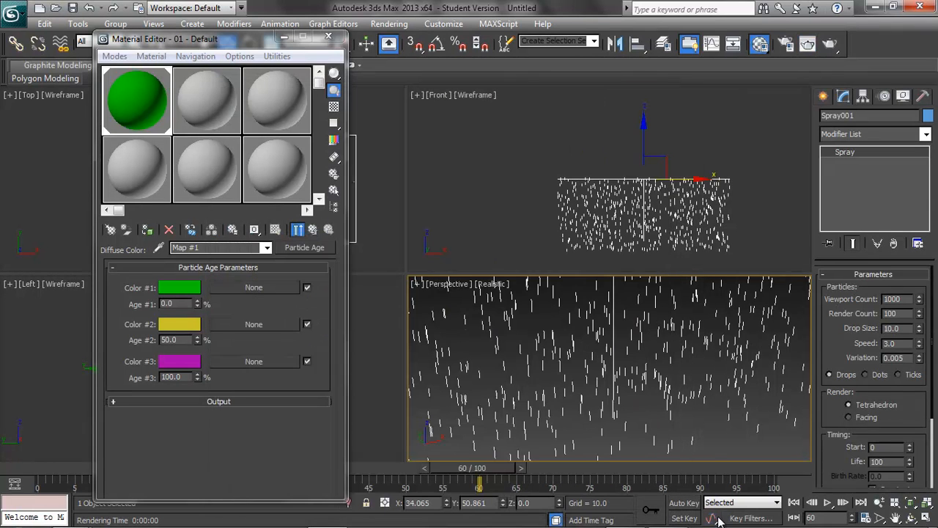
# Step: Scrub to frame 100, render the Perspective view, and close the render window
pyautogui.moveTo(464, 465); pyautogui.dragTo(763, 462)
pyautogui.moveTo(761, 443); pyautogui.dragTo(766, 390, button='middle')
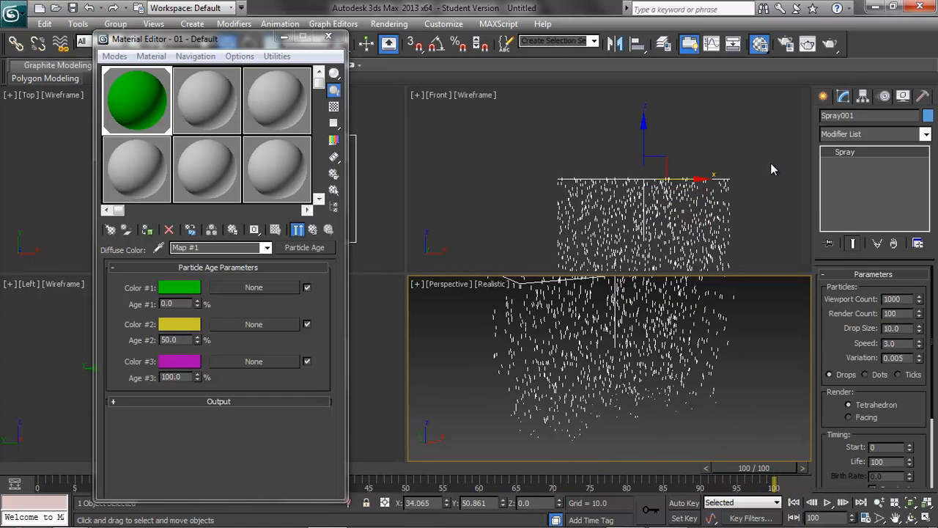
pyautogui.click(830, 43)
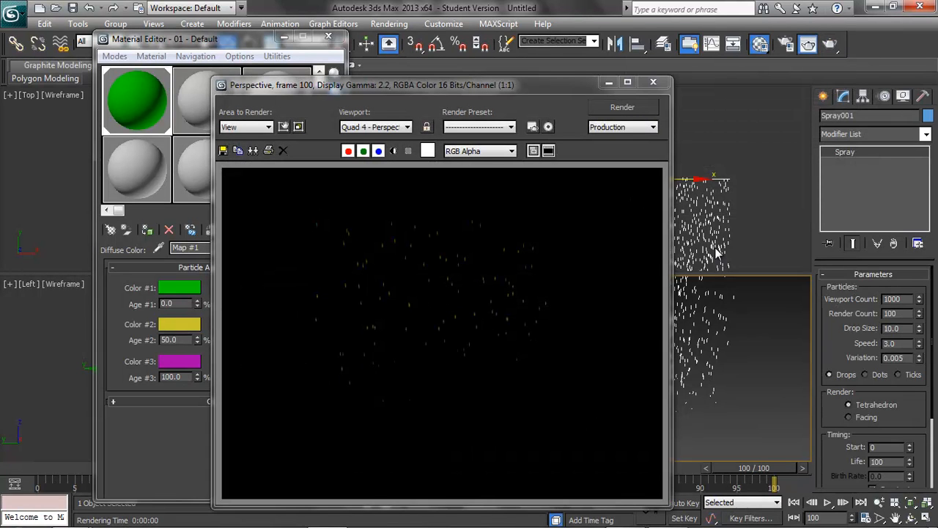
pyautogui.click(653, 83)
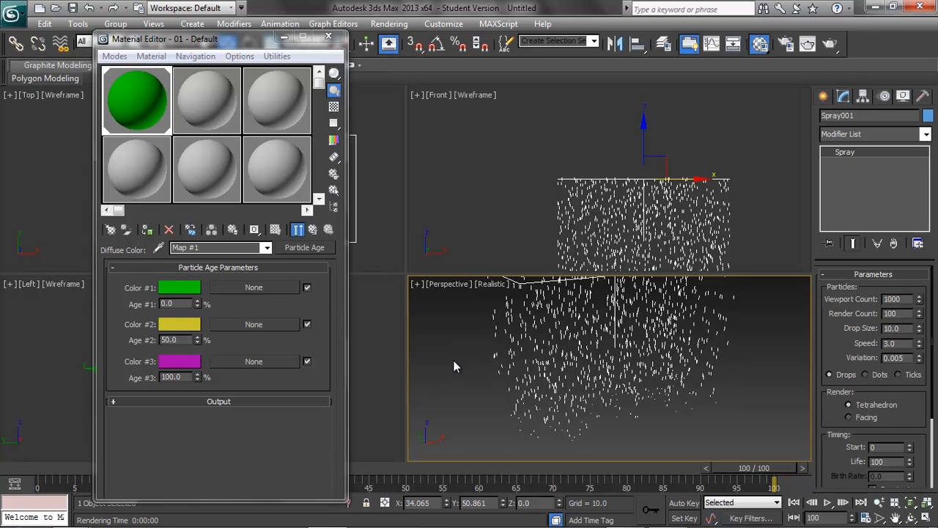
# Step: Close the Material Editor and set the Spray's Viewport Count to 100
pyautogui.click(329, 37)
pyautogui.doubleClick(907, 301)
pyautogui.write('100')
pyautogui.press('Return')
pyautogui.moveTo(602, 349); pyautogui.dragTo(591, 383, button='middle')
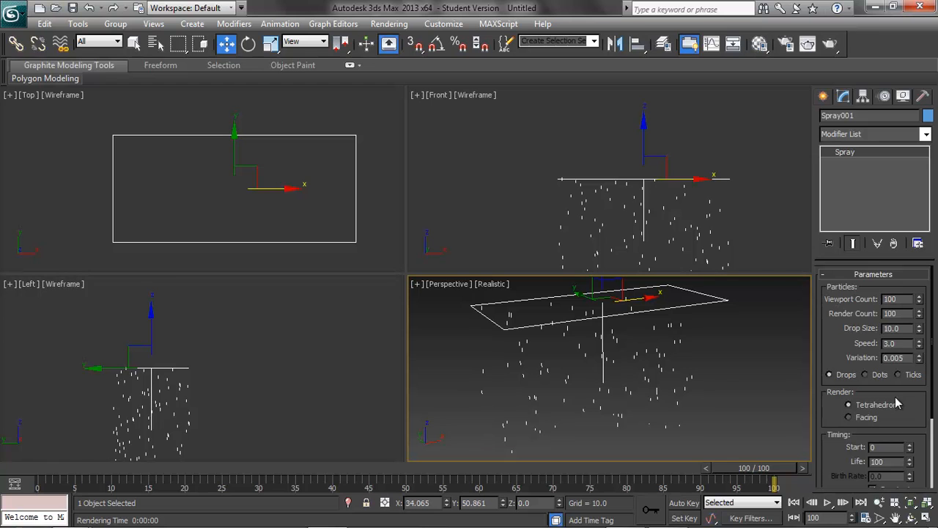
# Step: Set the Spray's Speed to 10
pyautogui.moveTo(902, 344); pyautogui.dragTo(877, 340)
pyautogui.write('10')
pyautogui.press('Return')
pyautogui.scroll(3, 645, 335)
pyautogui.scroll(-6, 658, 327)
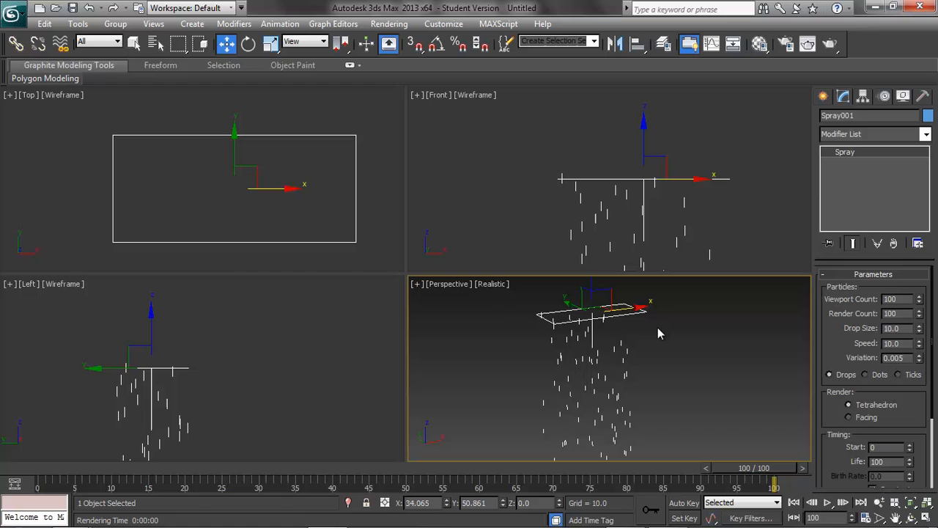
# Step: Create a Vortex space warp in the Top view, centred on the Spray emitter
pyautogui.click(329, 24)
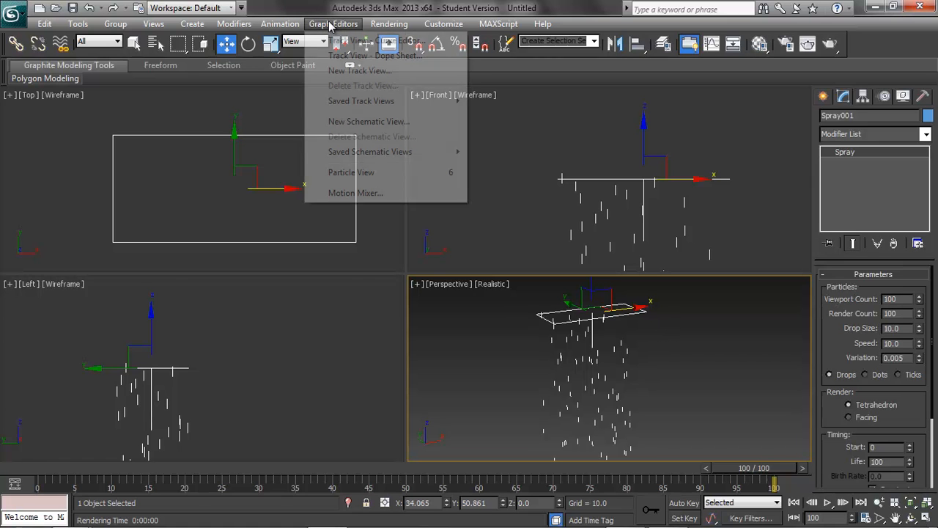
pyautogui.click(308, 24)
pyautogui.click(189, 24)
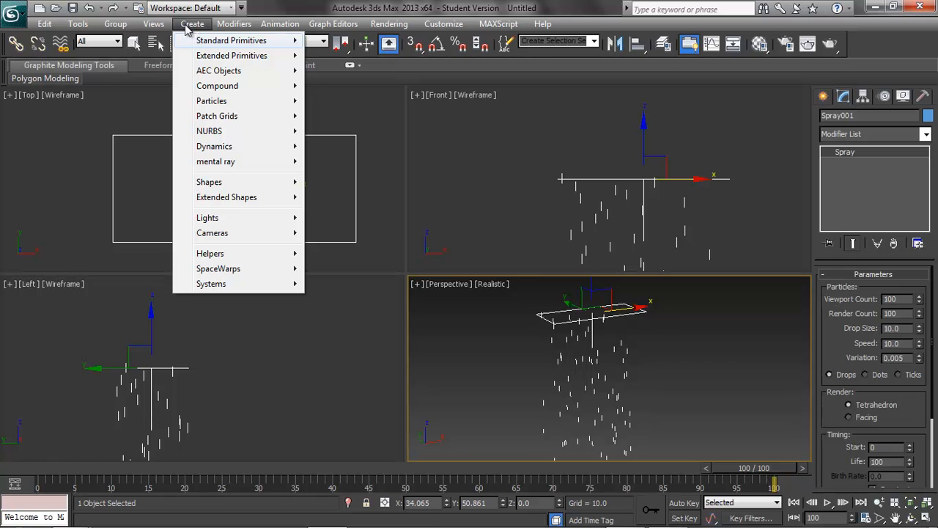
pyautogui.moveTo(244, 275)
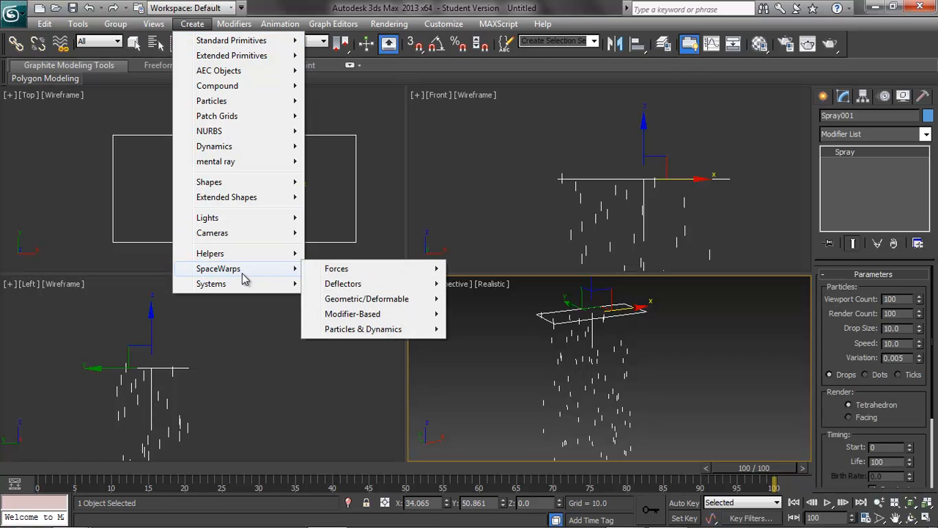
pyautogui.moveTo(380, 304)
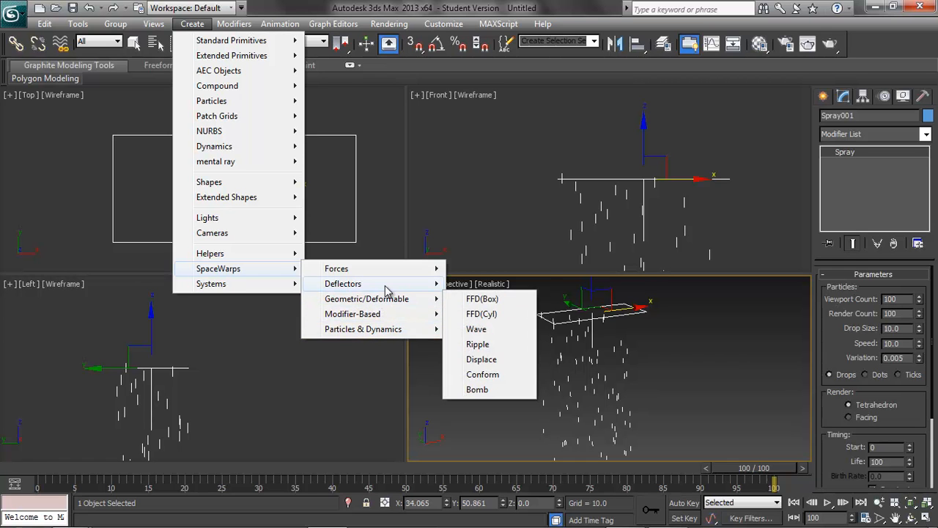
pyautogui.moveTo(387, 272)
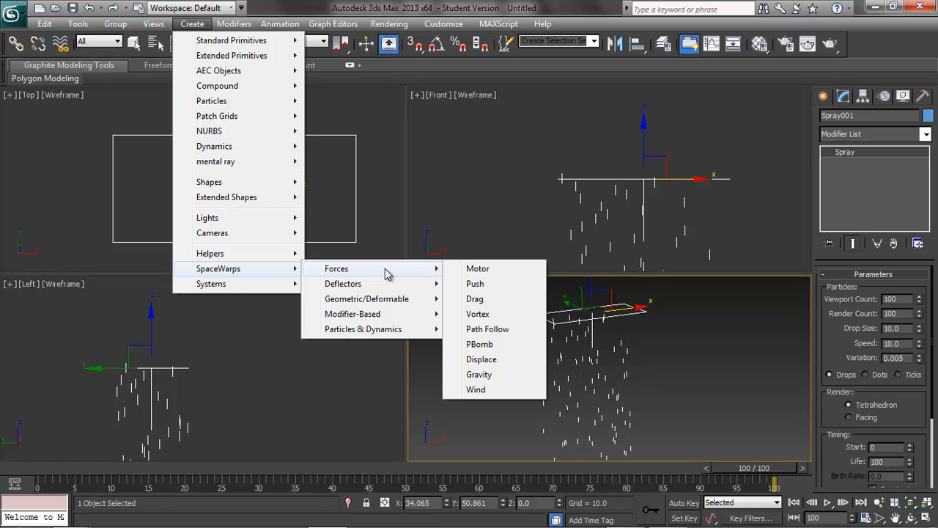
pyautogui.click(483, 315)
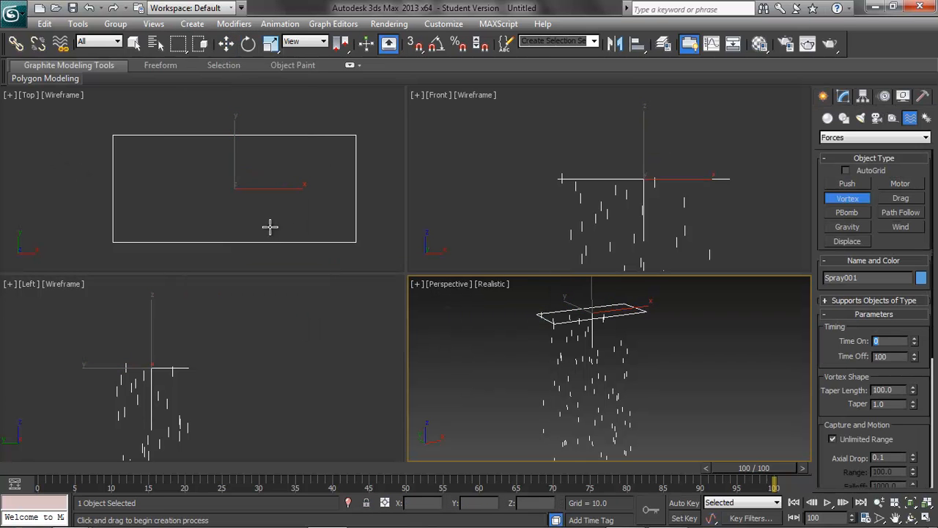
pyautogui.moveTo(245, 195); pyautogui.dragTo(290, 220)
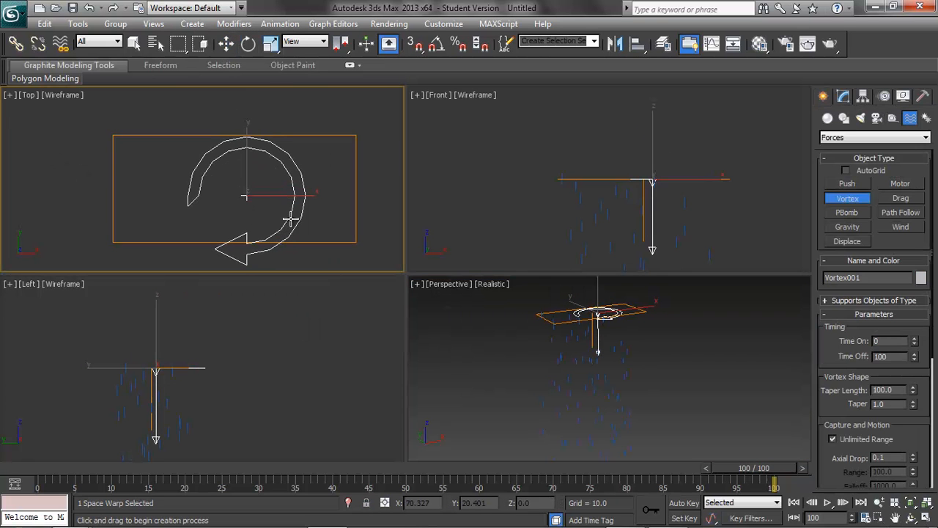
# Step: Move the Vortex down below the Spray emitter so it sits among the falling particles
pyautogui.click(226, 43)
pyautogui.moveTo(599, 294); pyautogui.dragTo(604, 350)
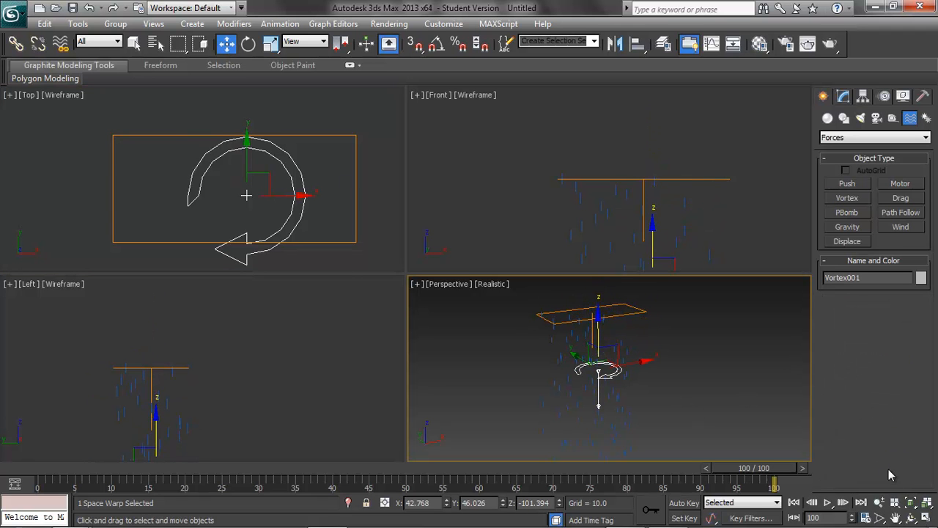
pyautogui.click(925, 518)
pyautogui.moveTo(562, 265); pyautogui.dragTo(607, 280, button='middle')
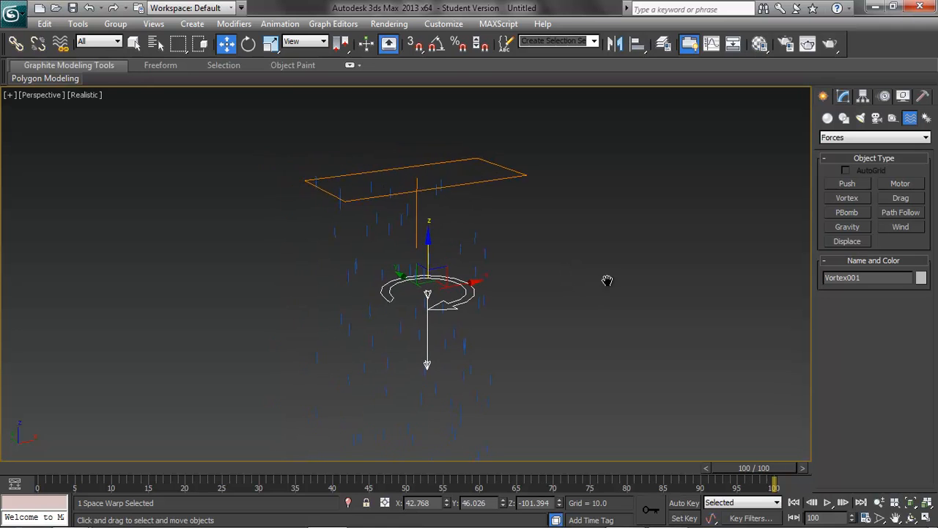
pyautogui.moveTo(561, 325)
pyautogui.keyDown('alt'); pyautogui.mouseDown(button='middle')
pyautogui.moveTo(685, 310)
pyautogui.moveTo(476, 340)
pyautogui.moveTo(505, 310)
pyautogui.moveTo(591, 335)
pyautogui.moveTo(555, 342)
pyautogui.mouseUp(button='middle'); pyautogui.keyUp('alt')
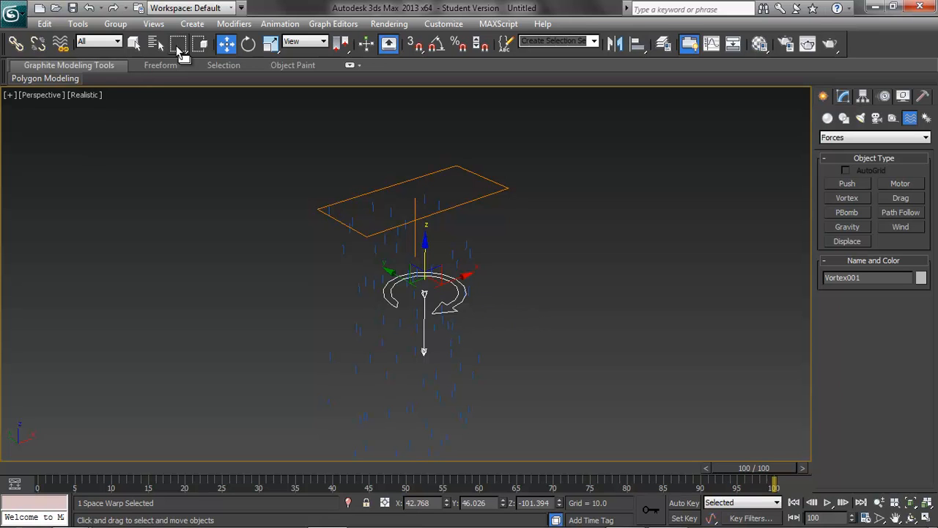
# Step: Bind the Spray particle system to the Vortex space warp and scrub the timeline to check the swirl
pyautogui.click(61, 44)
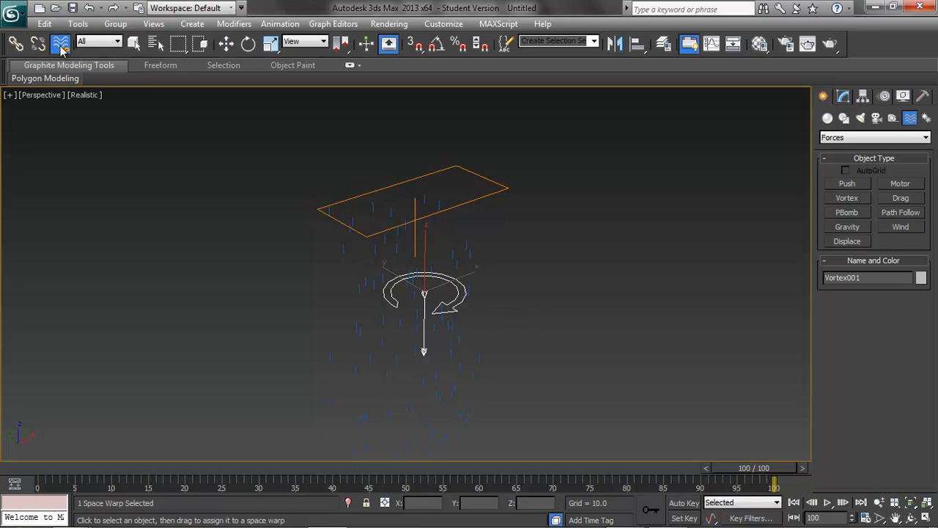
pyautogui.moveTo(334, 214); pyautogui.dragTo(447, 311)
pyautogui.scroll(2, 594, 328)
pyautogui.moveTo(595, 328); pyautogui.dragTo(594, 286, button='middle')
pyautogui.scroll(-2, 594, 286)
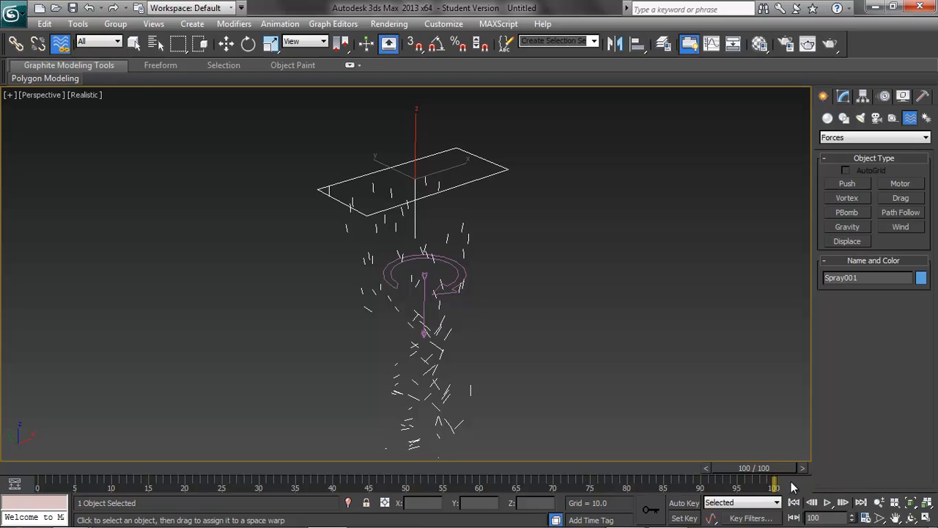
pyautogui.moveTo(779, 464); pyautogui.dragTo(814, 465)
pyautogui.click(226, 43)
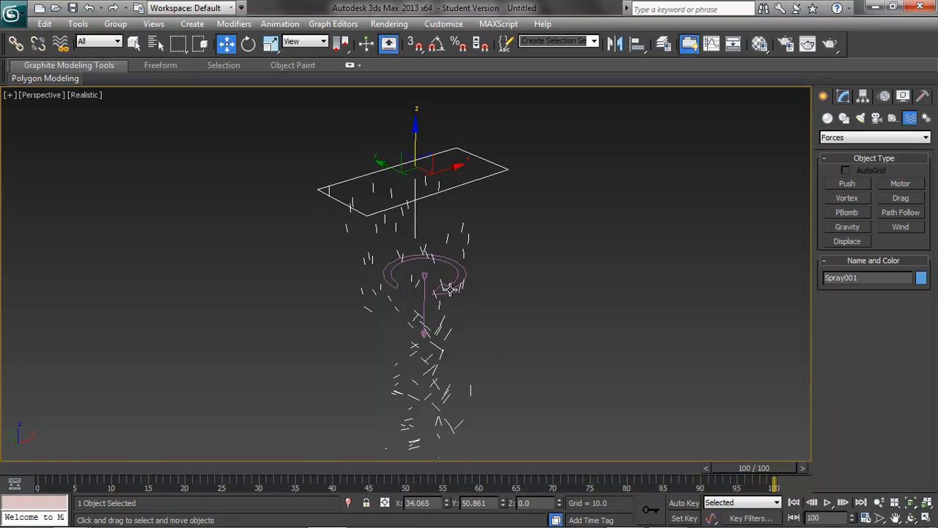
# Step: Select the Vortex icon and review the particle motion in the Perspective view
pyautogui.click(450, 288)
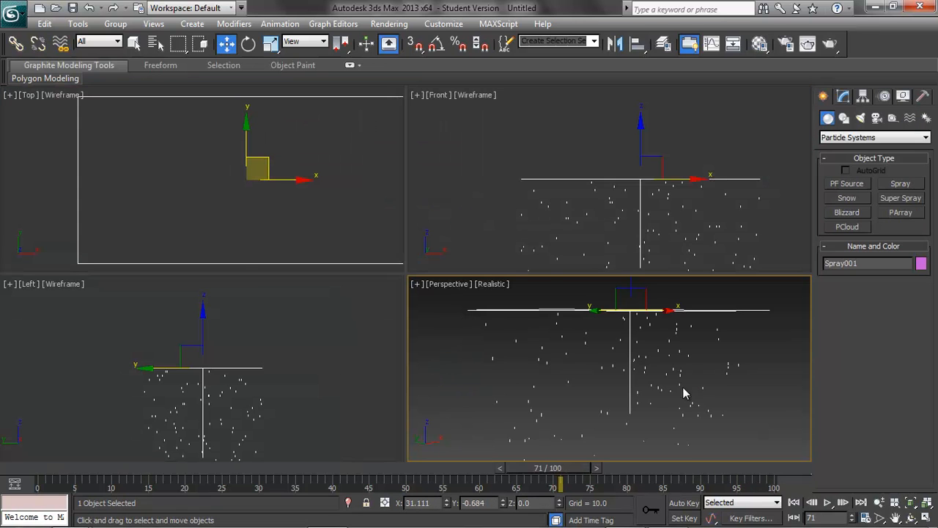
pyautogui.moveTo(681, 391)
pyautogui.mouseDown(button='middle')
pyautogui.moveTo(666, 402)
pyautogui.moveTo(662, 392)
pyautogui.moveTo(643, 392)
pyautogui.moveTo(623, 354)
pyautogui.moveTo(653, 381)
pyautogui.moveTo(818, 419)
pyautogui.mouseUp(button='middle')
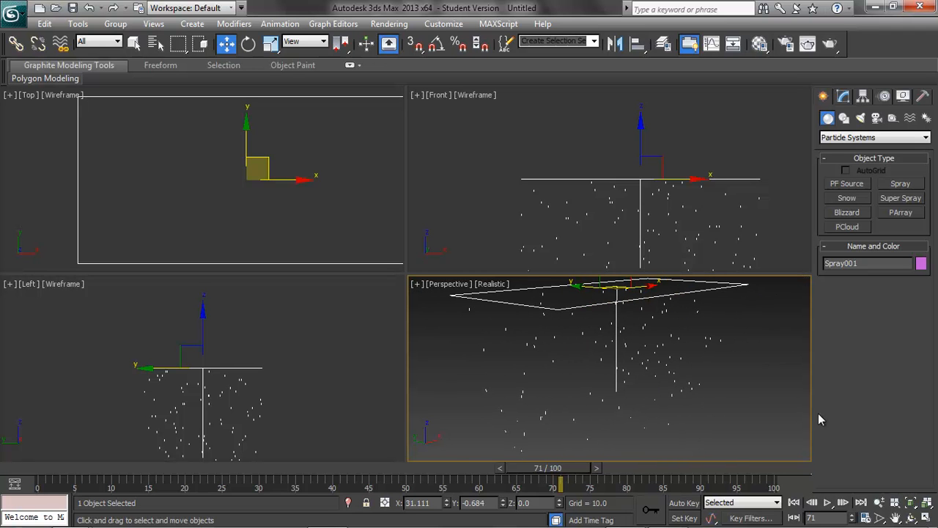
# Step: Create a small sphere under the emitter in the Top view
pyautogui.click(192, 23)
pyautogui.moveTo(231, 40)
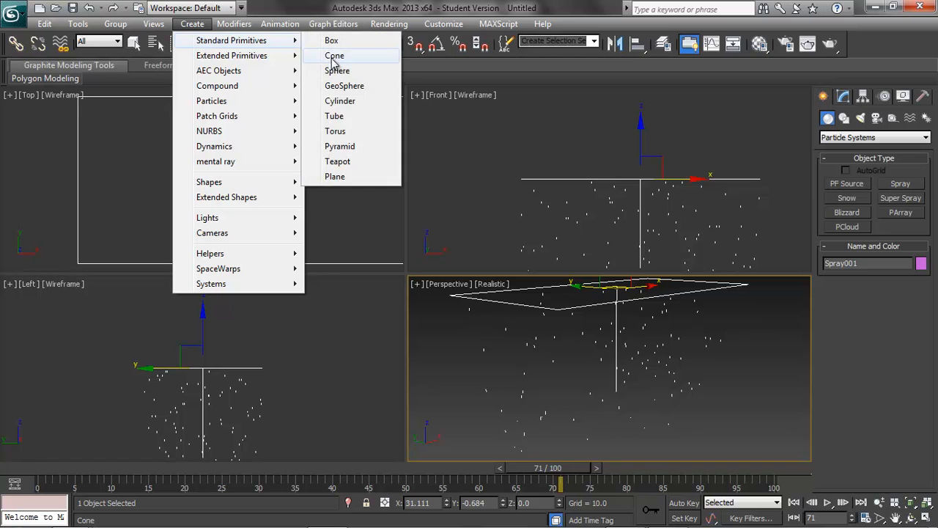
pyautogui.click(337, 71)
pyautogui.moveTo(247, 178); pyautogui.dragTo(271, 194)
# Step: Move the sphere down beneath the emitter into the path of the falling particles
pyautogui.click(225, 44)
pyautogui.scroll(2, 664, 335)
pyautogui.moveTo(664, 350); pyautogui.dragTo(662, 386, button='middle')
pyautogui.scroll(-2, 660, 381)
pyautogui.moveTo(621, 291); pyautogui.dragTo(655, 354)
pyautogui.click(651, 339)
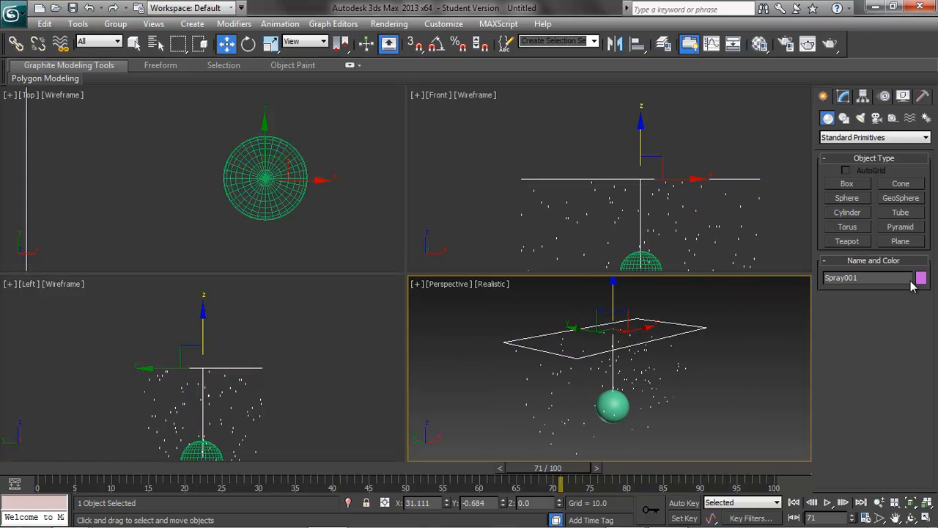
# Step: Pick a new object colour for the Spray emitter and deselect everything
pyautogui.click(919, 278)
pyautogui.click(592, 205)
pyautogui.click(787, 297)
pyautogui.click(755, 380)
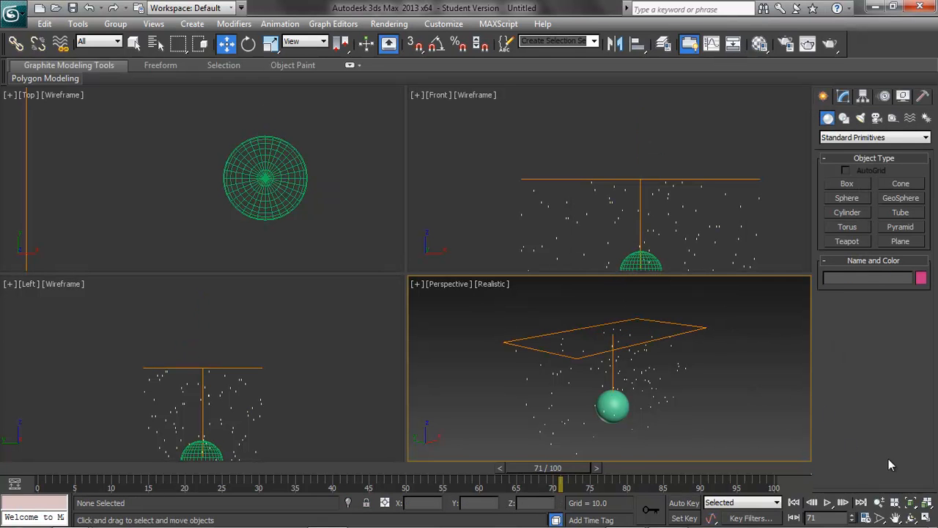
# Step: Select the sphere and create a UDeflector space warp beside it in the maximized Perspective view
pyautogui.click(926, 502)
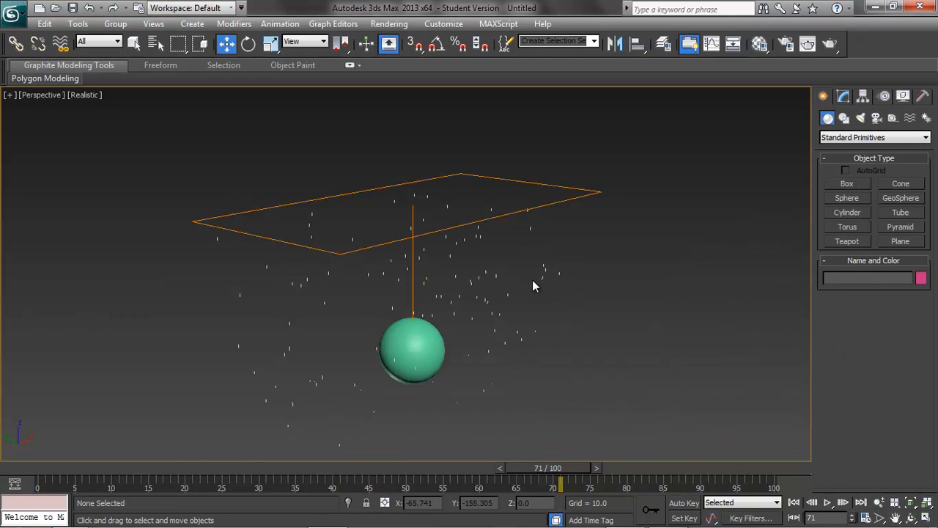
pyautogui.scroll(3, 539, 278)
pyautogui.keyDown('alt'); pyautogui.moveTo(541, 277); pyautogui.dragTo(526, 321, button='middle'); pyautogui.keyUp('alt')
pyautogui.scroll(3, 528, 322)
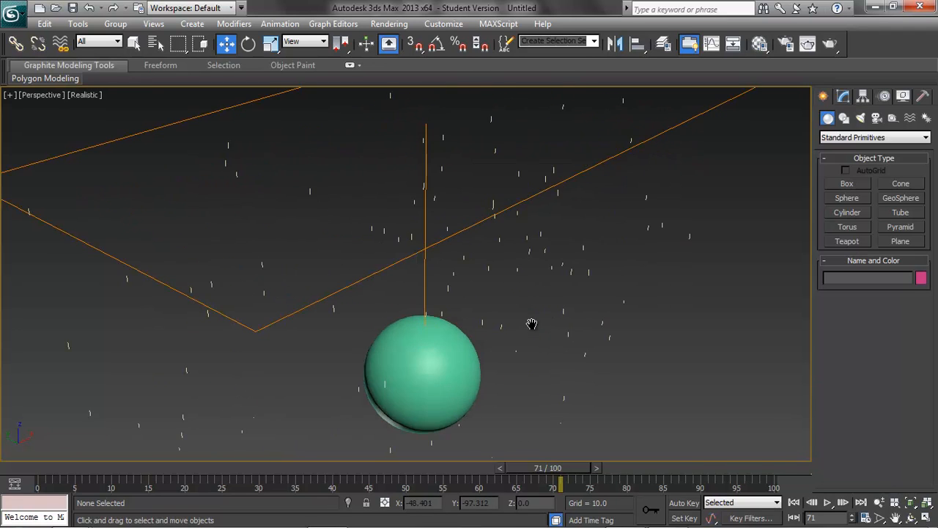
pyautogui.scroll(-5, 533, 324)
pyautogui.click(423, 323)
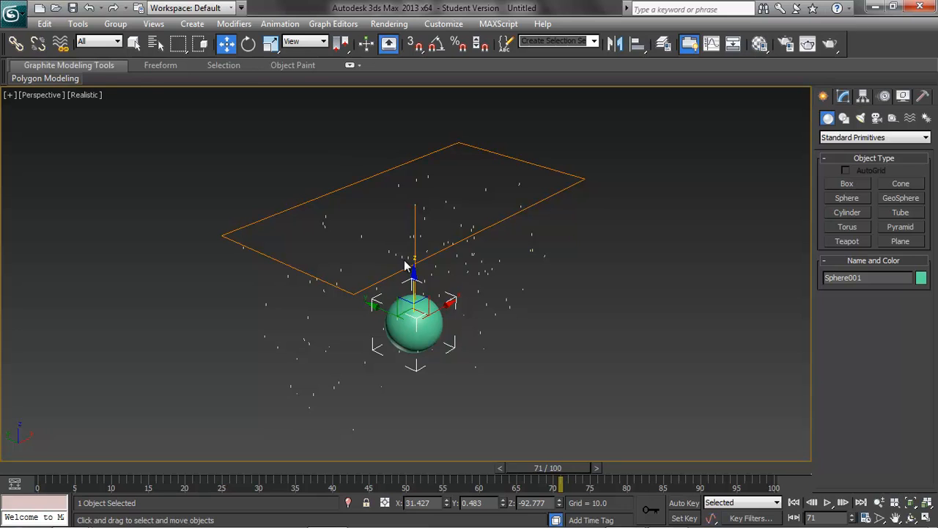
pyautogui.click(192, 24)
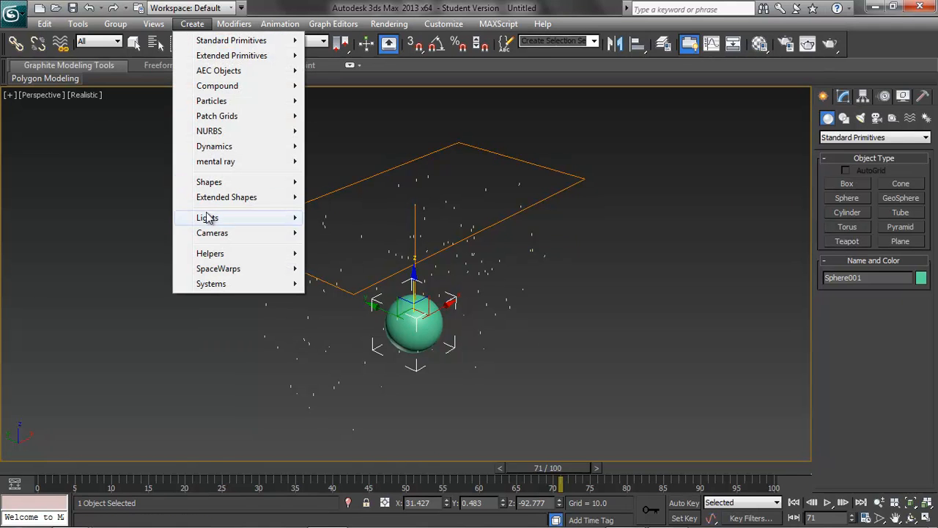
pyautogui.moveTo(224, 275)
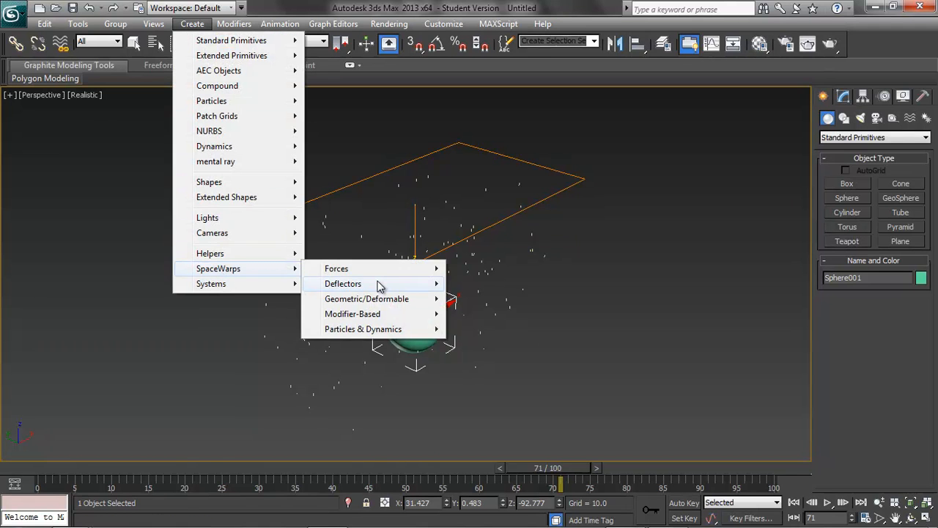
pyautogui.moveTo(380, 285)
pyautogui.click(504, 353)
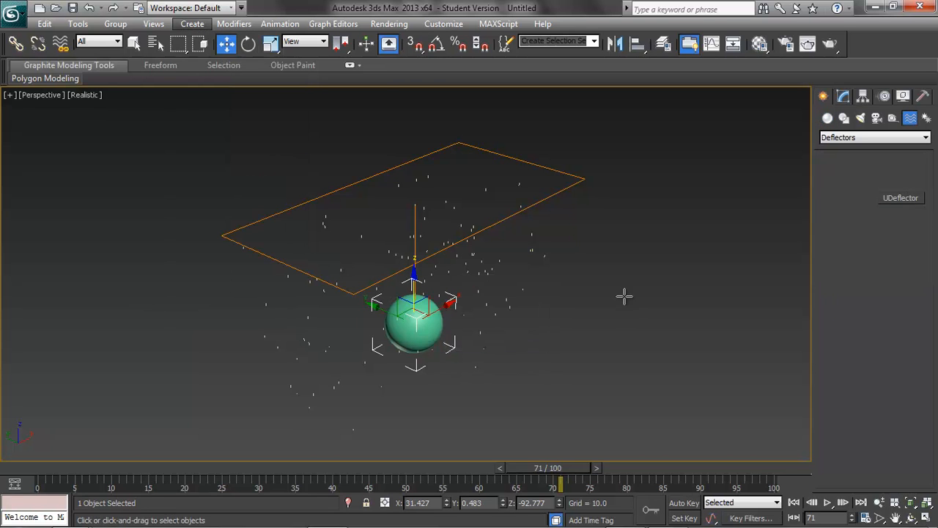
pyautogui.moveTo(614, 286); pyautogui.dragTo(628, 335)
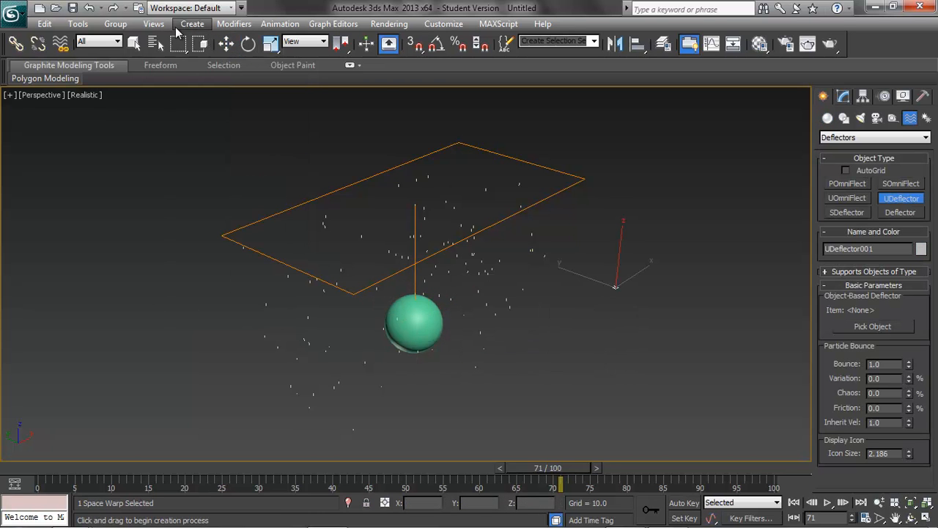
pyautogui.click(225, 43)
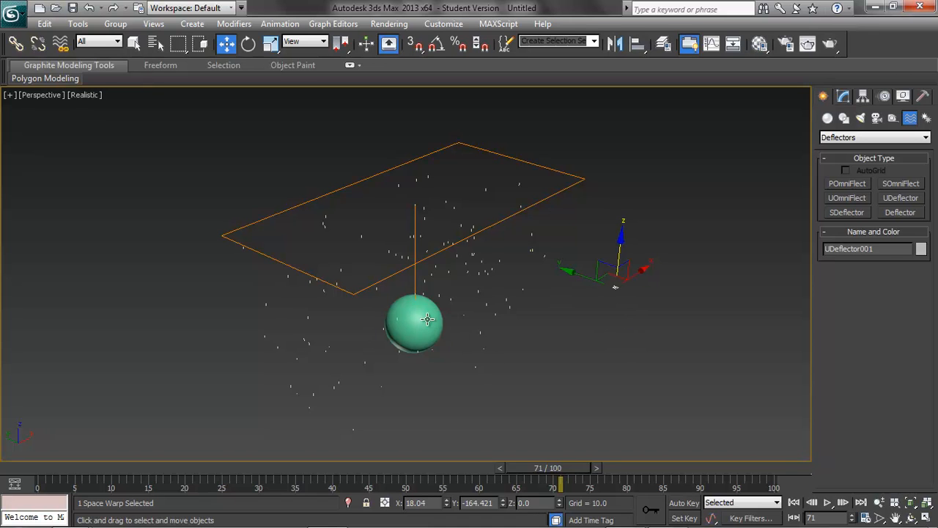
# Step: Set the UDeflector's deflecting object to the sphere with Pick Object
pyautogui.click(844, 97)
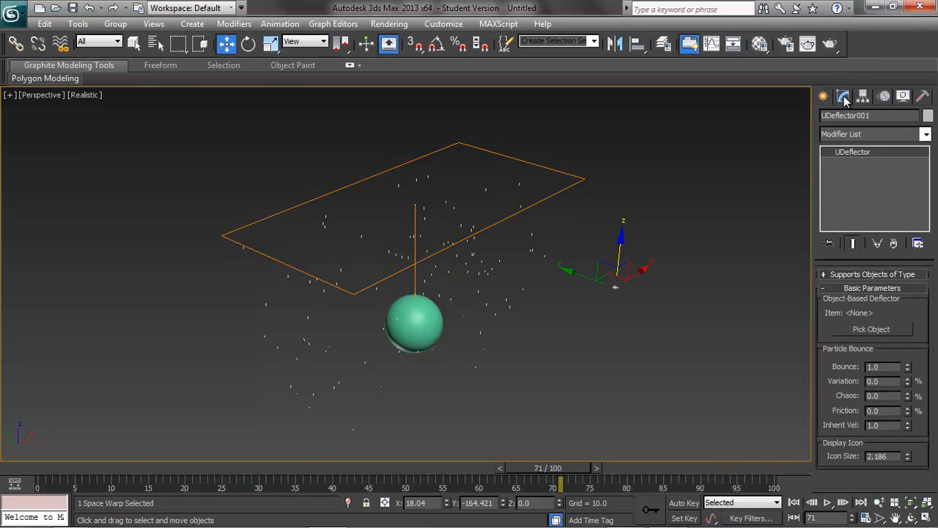
pyautogui.click(862, 329)
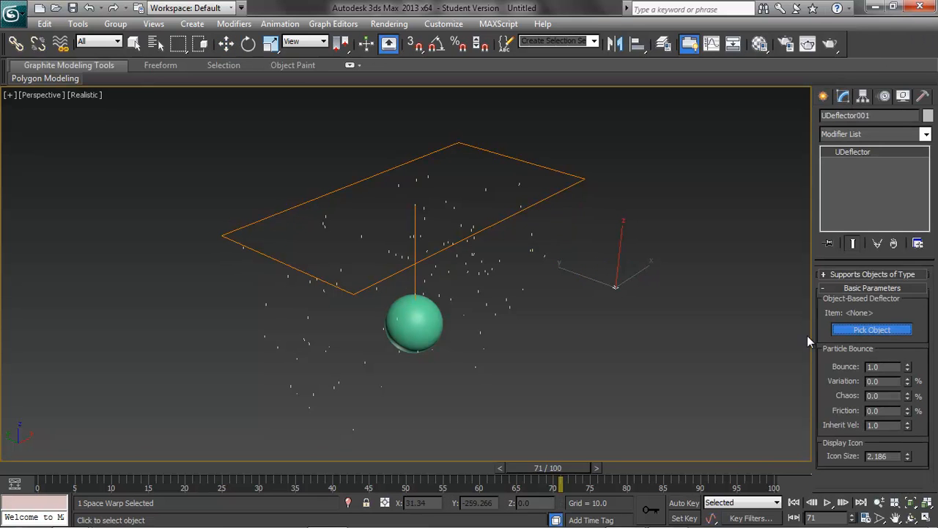
pyautogui.click(416, 320)
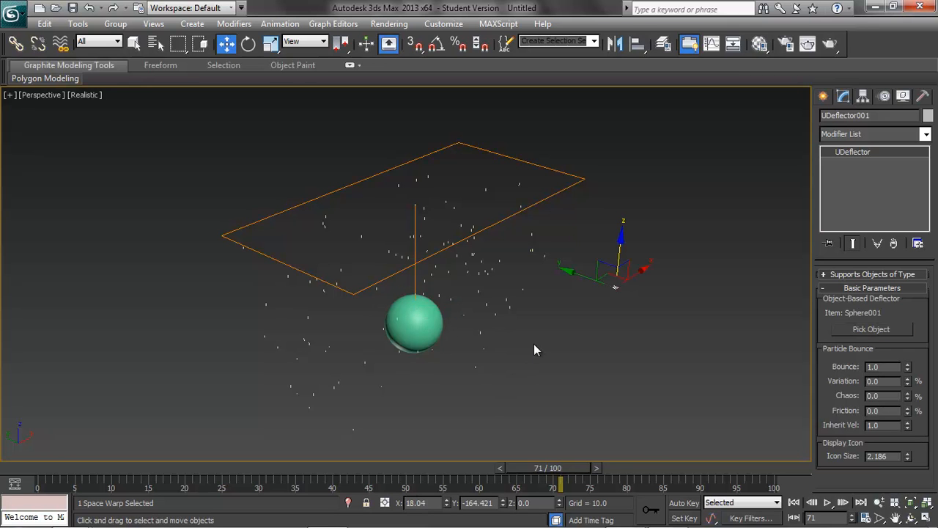
# Step: Bind the Spray particle system to the UDeflector space warp
pyautogui.keyDown('alt'); pyautogui.moveTo(545, 350); pyautogui.dragTo(525, 333, button='middle'); pyautogui.keyUp('alt')
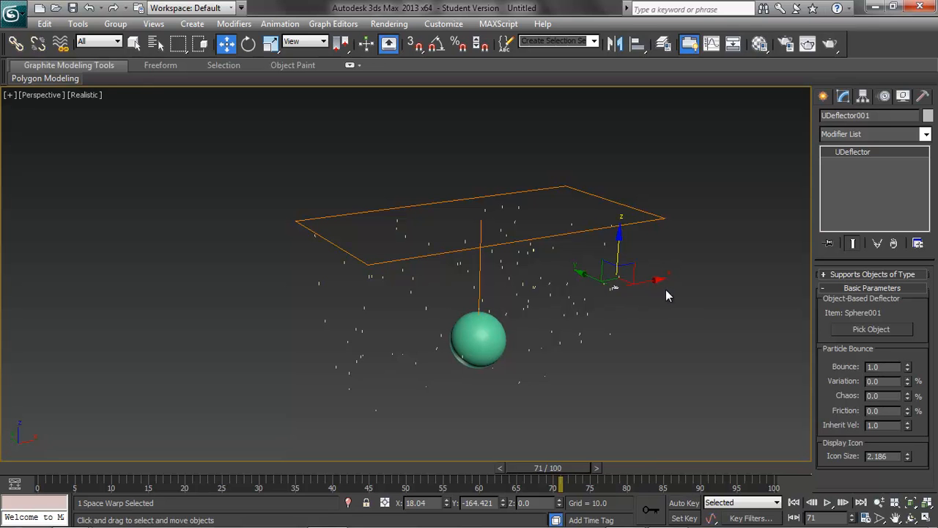
pyautogui.moveTo(594, 473); pyautogui.dragTo(711, 466)
pyautogui.press('w')
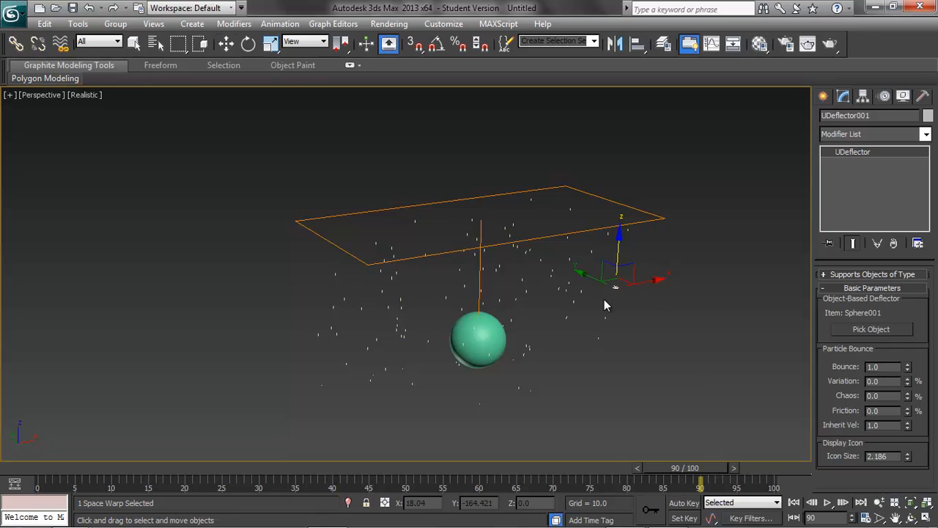
pyautogui.click(327, 241)
pyautogui.click(60, 43)
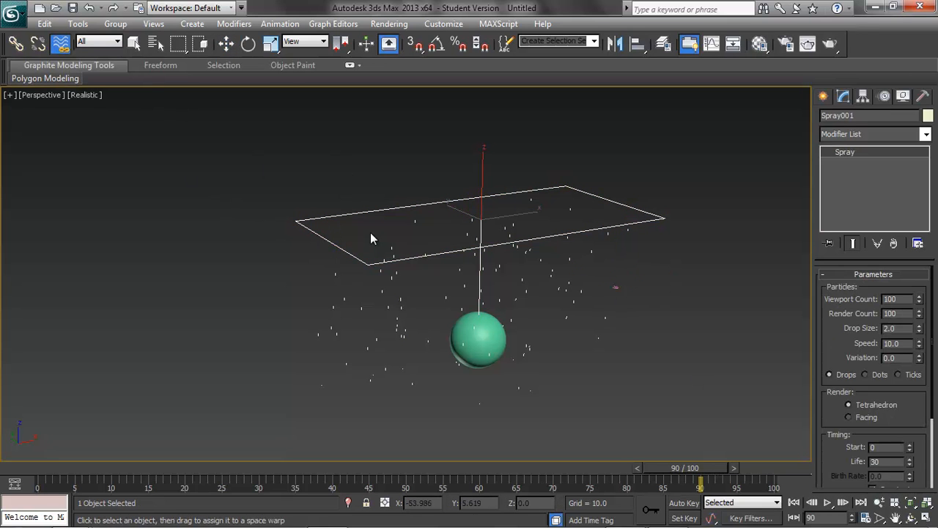
pyautogui.moveTo(360, 259)
pyautogui.mouseDown()
pyautogui.moveTo(587, 309)
pyautogui.moveTo(614, 284)
pyautogui.moveTo(626, 291)
pyautogui.mouseUp()
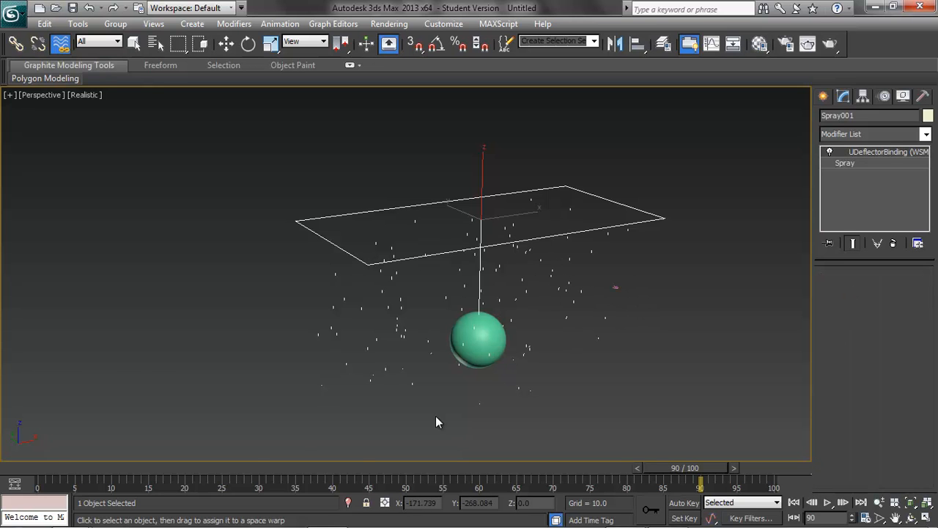
# Step: Scrub the timeline and zoom in to examine how particles hit the sphere
pyautogui.moveTo(670, 469); pyautogui.dragTo(585, 443)
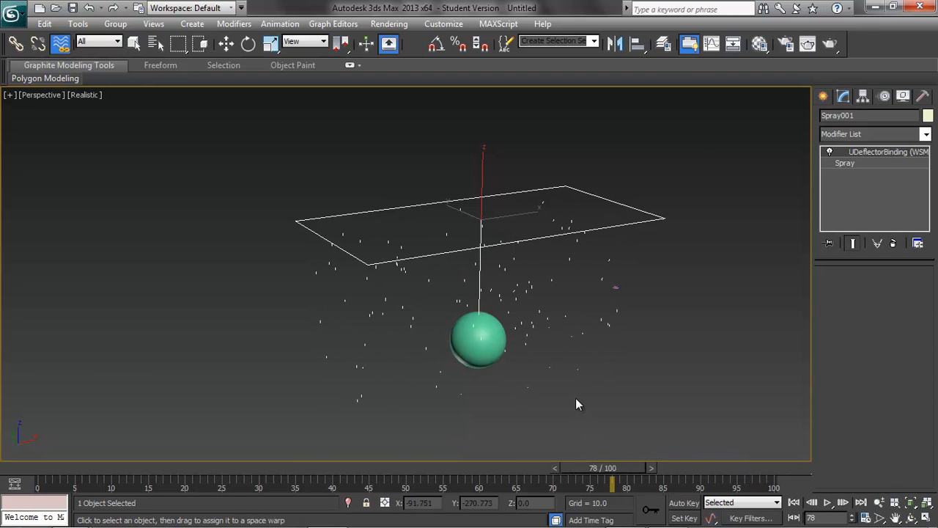
pyautogui.moveTo(563, 368); pyautogui.dragTo(510, 335, button='middle')
pyautogui.scroll(5, 516, 337)
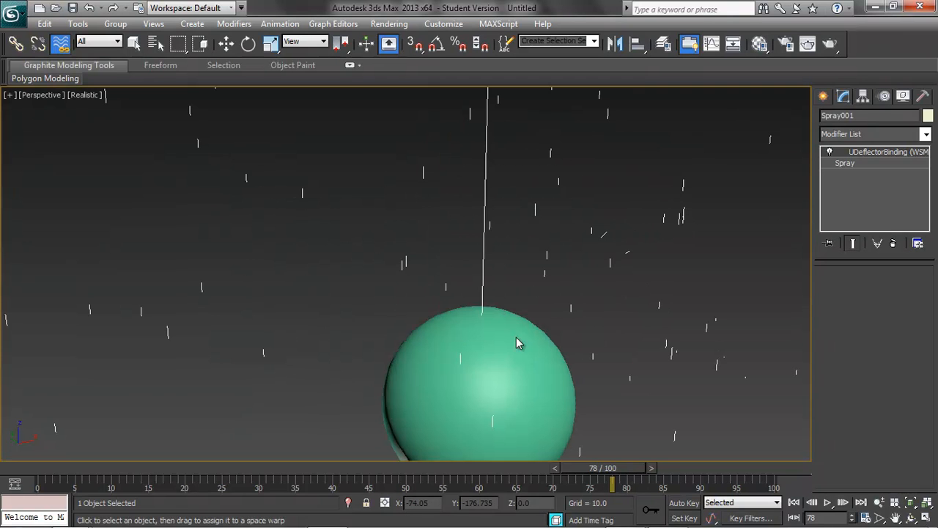
pyautogui.moveTo(612, 472); pyautogui.dragTo(415, 460)
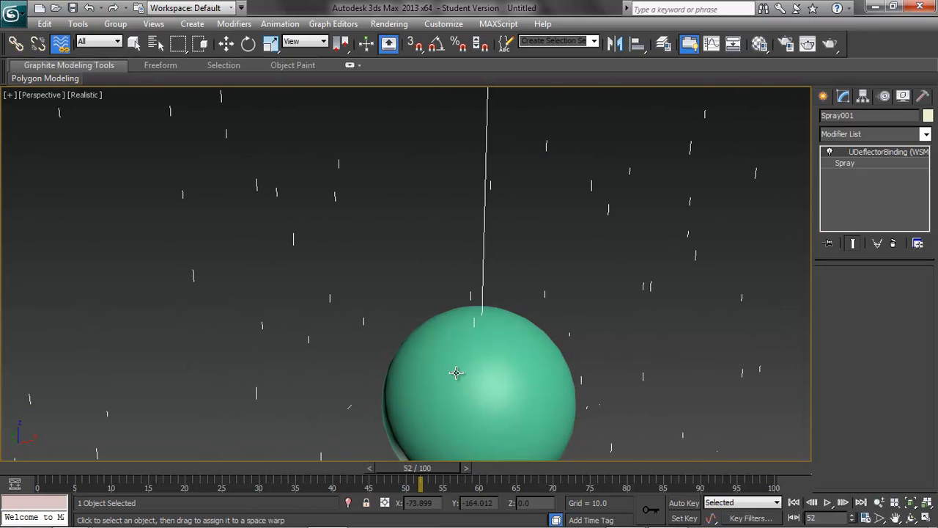
# Step: Select the sphere and move it slightly to the left in the Perspective view
pyautogui.click(456, 373)
pyautogui.click(226, 43)
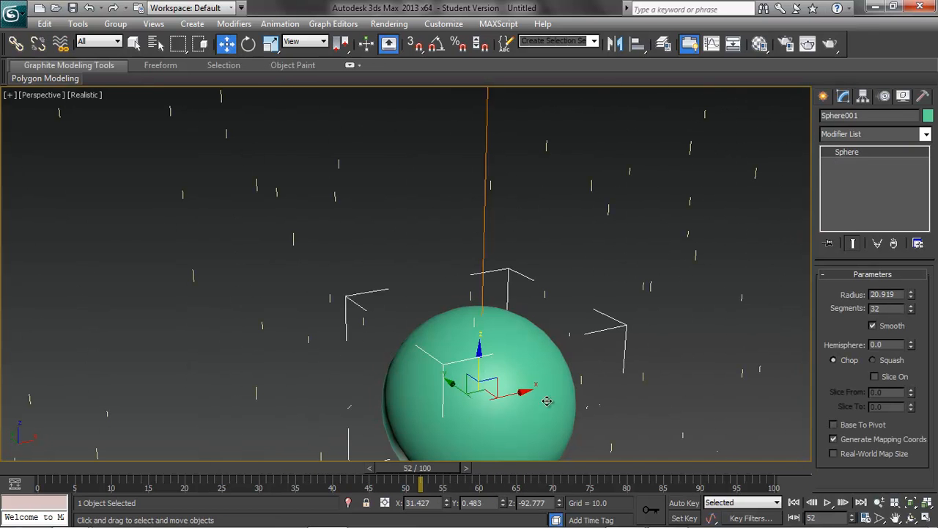
pyautogui.moveTo(498, 391); pyautogui.dragTo(414, 396)
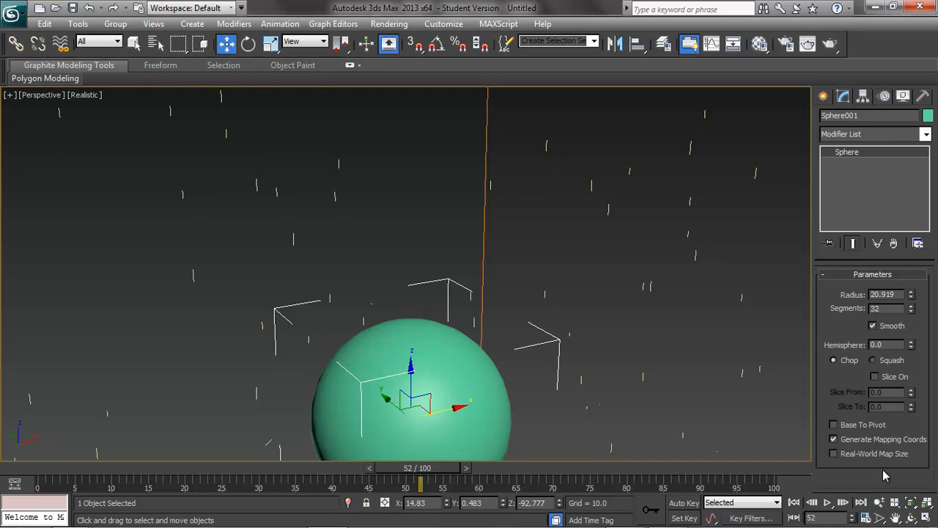
# Step: Delete the sphere and all remaining objects from the scene
pyautogui.click(926, 517)
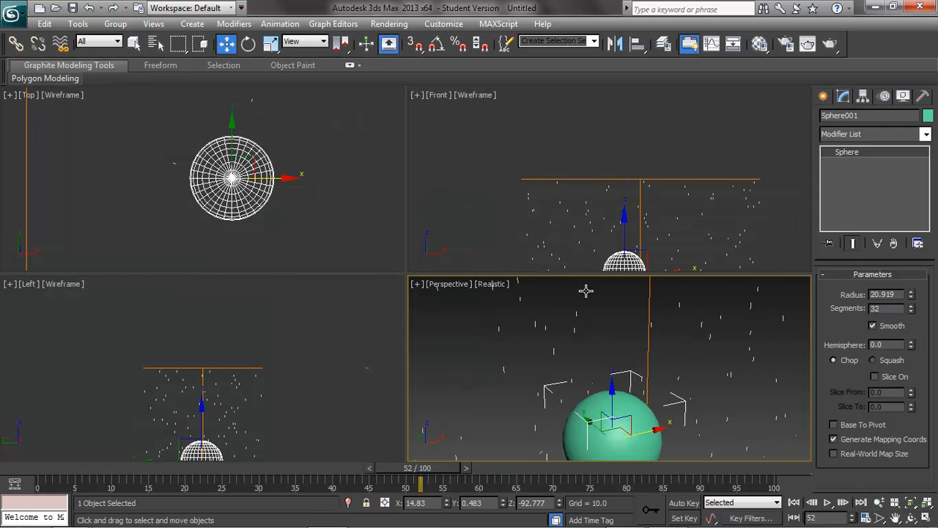
pyautogui.click(926, 502)
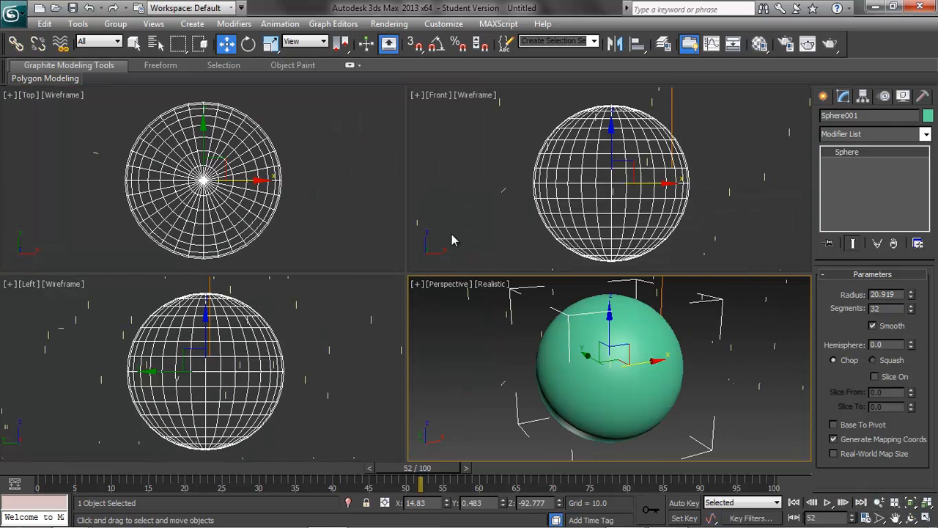
pyautogui.scroll(-6, 314, 184)
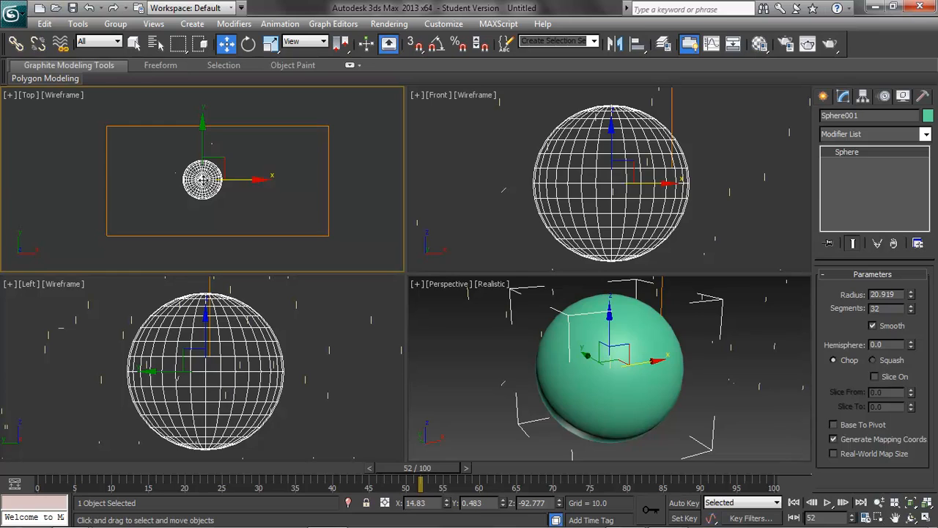
pyautogui.press('Delete')
pyautogui.click(214, 233)
pyautogui.press('Delete')
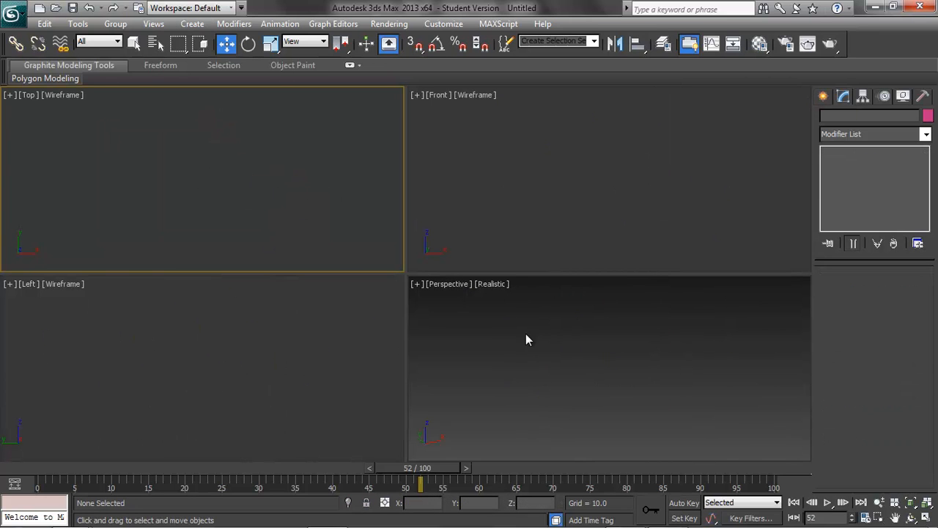
# Step: Create a Super Spray particle emitter in the Top viewport
pyautogui.click(192, 24)
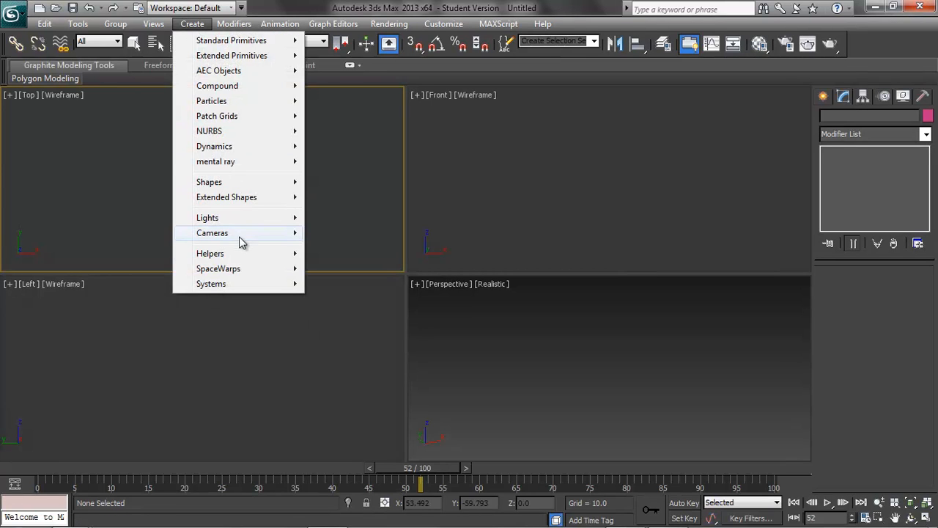
pyautogui.moveTo(241, 271)
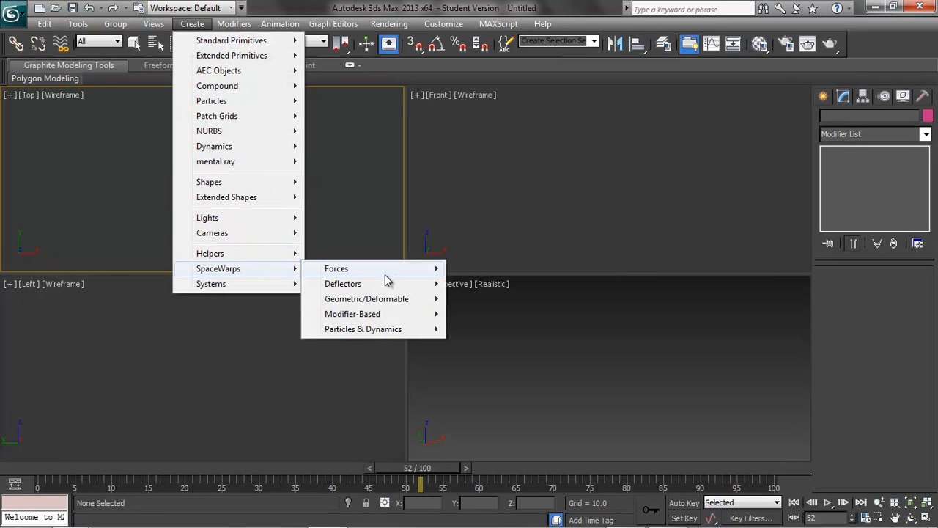
pyautogui.moveTo(386, 277)
pyautogui.moveTo(223, 103)
pyautogui.click(341, 197)
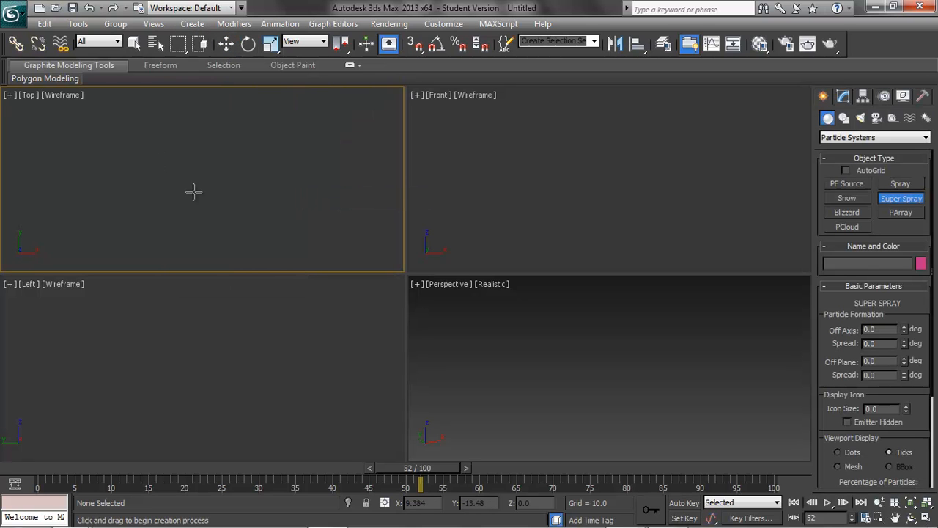
pyautogui.moveTo(190, 170); pyautogui.dragTo(238, 204)
pyautogui.click(225, 45)
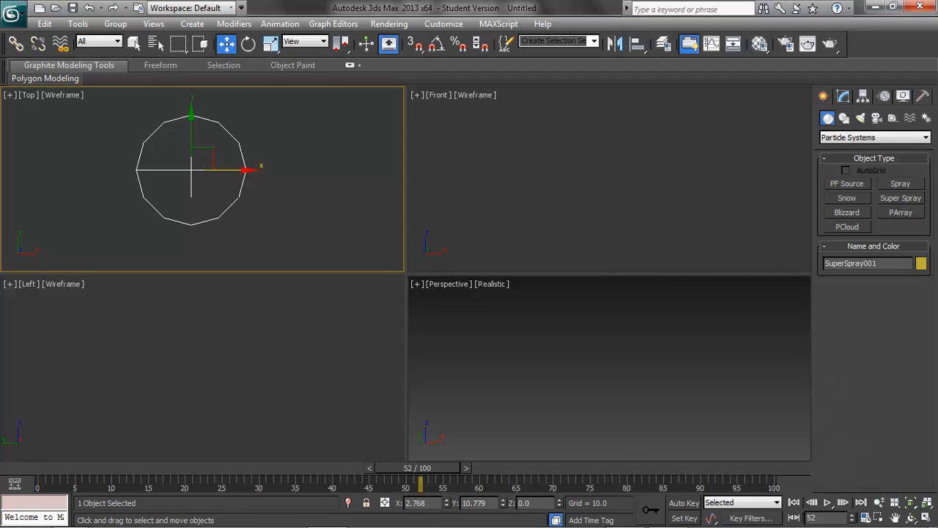
# Step: Scrub the timeline to frame 28 to preview the Super Spray particles in all viewports
pyautogui.click(926, 504)
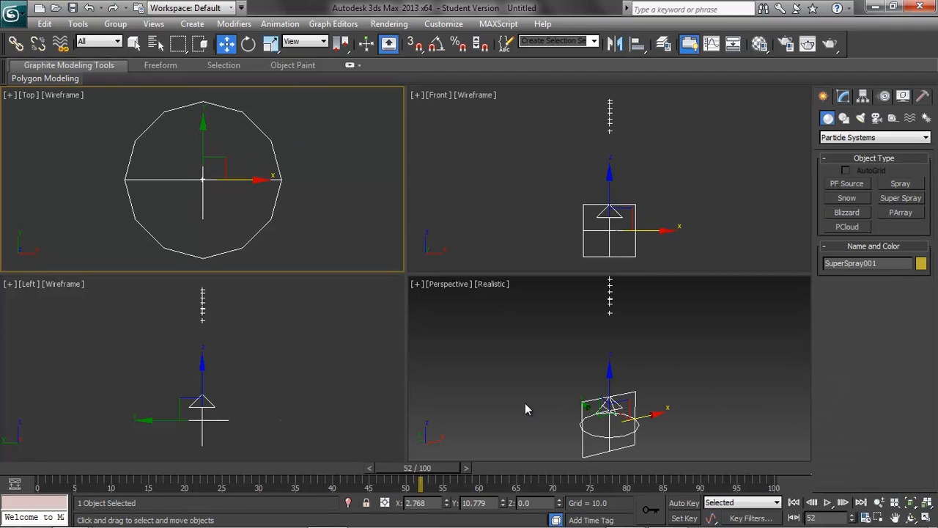
pyautogui.moveTo(431, 469); pyautogui.dragTo(258, 475)
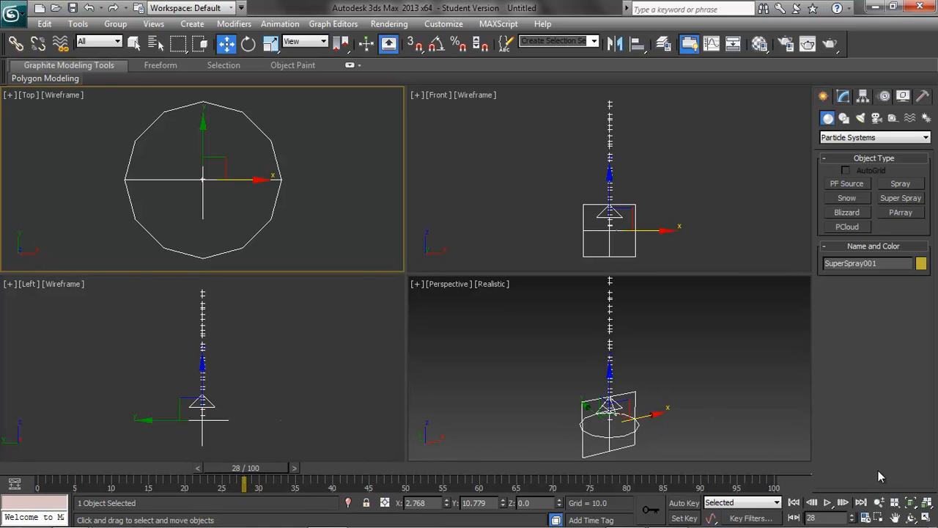
pyautogui.click(927, 517)
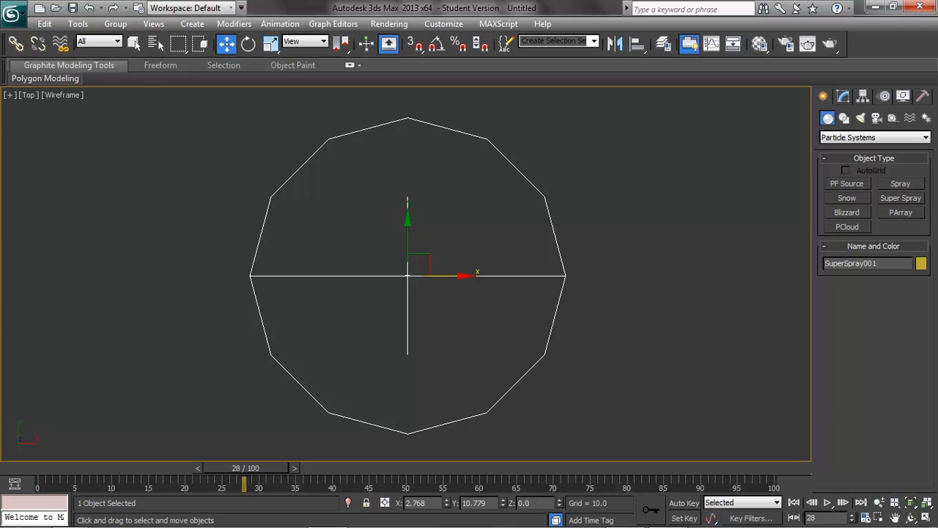
pyautogui.click(926, 518)
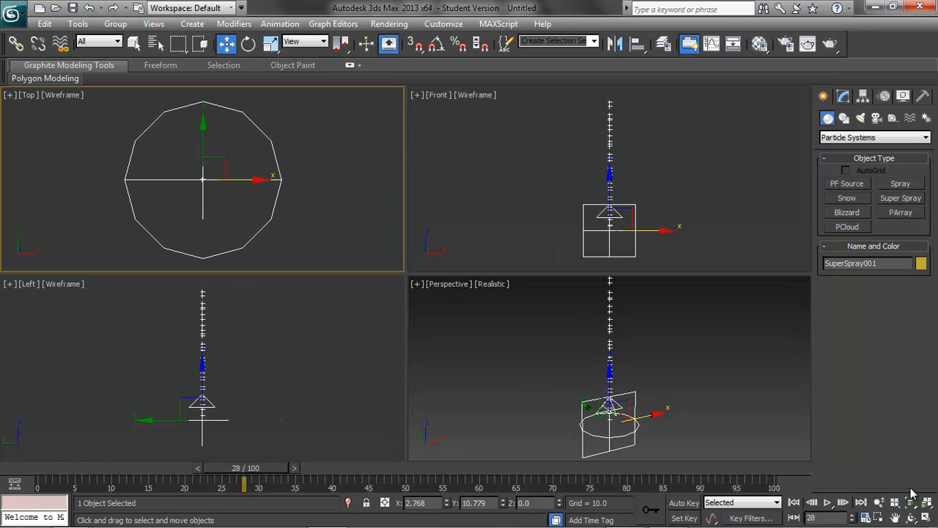
# Step: Create a teapot with a radius of about 21 beside the emitter in the Top viewport
pyautogui.click(192, 23)
pyautogui.moveTo(206, 44)
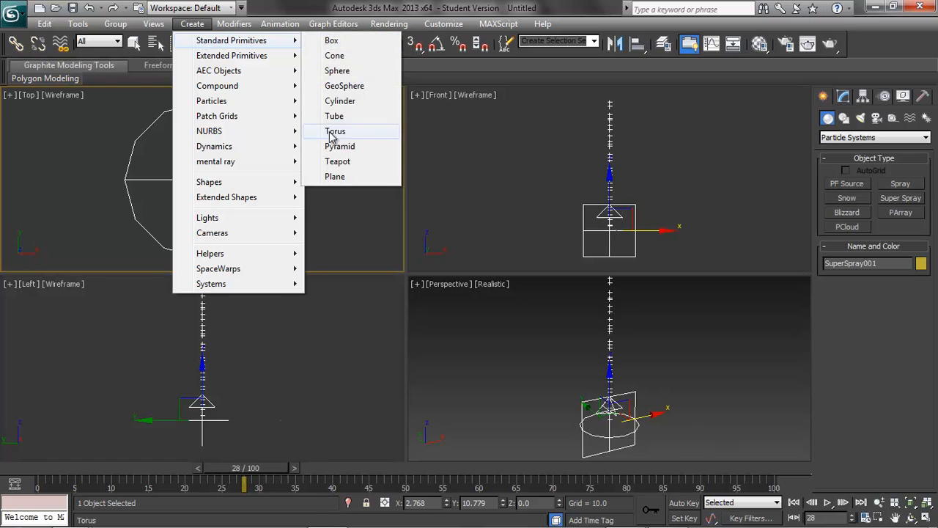
pyautogui.click(342, 163)
pyautogui.moveTo(70, 212); pyautogui.dragTo(94, 220)
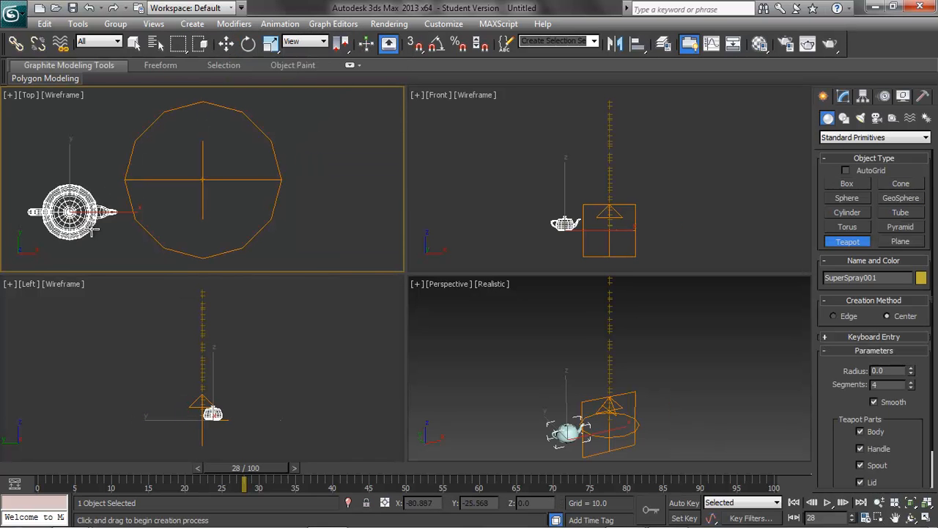
pyautogui.click(226, 44)
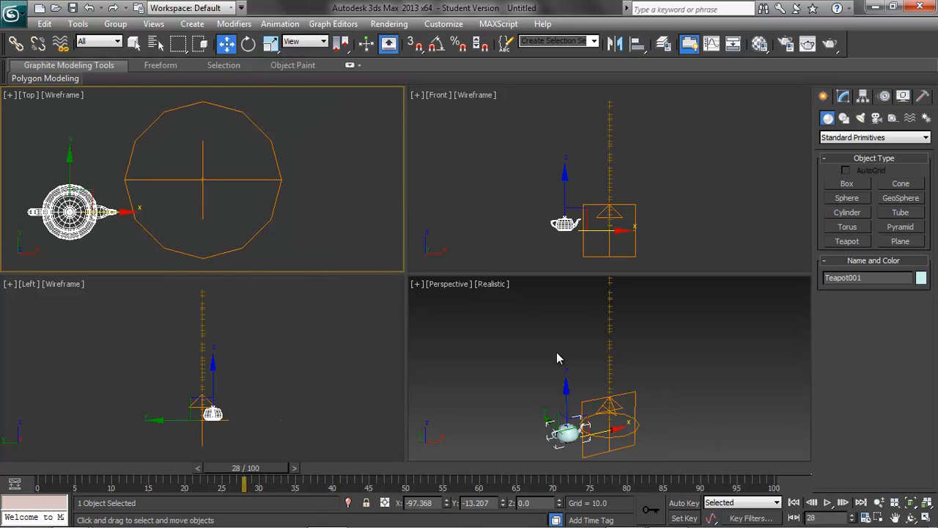
# Step: Set the Super Spray's Off Axis spread to 11 deg and its Off Plane spread to 180 deg
pyautogui.click(613, 409)
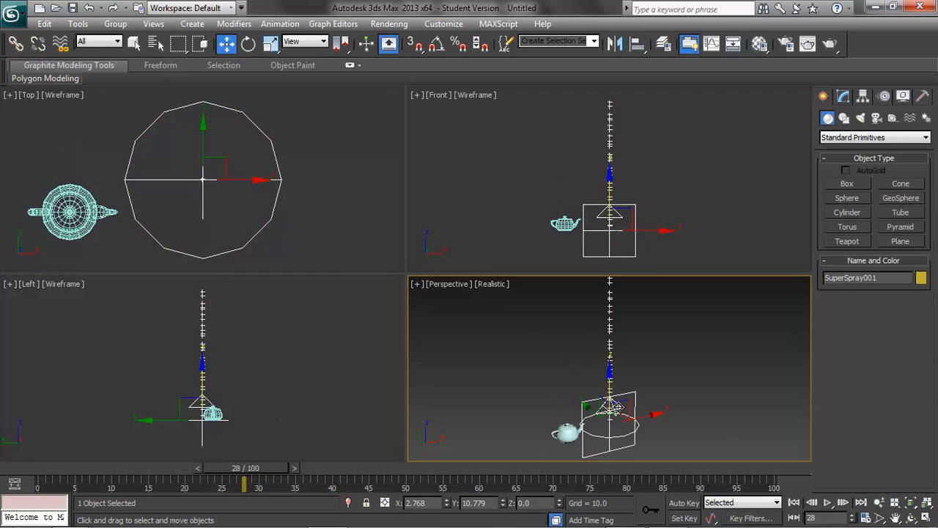
pyautogui.click(842, 97)
pyautogui.click(789, 439)
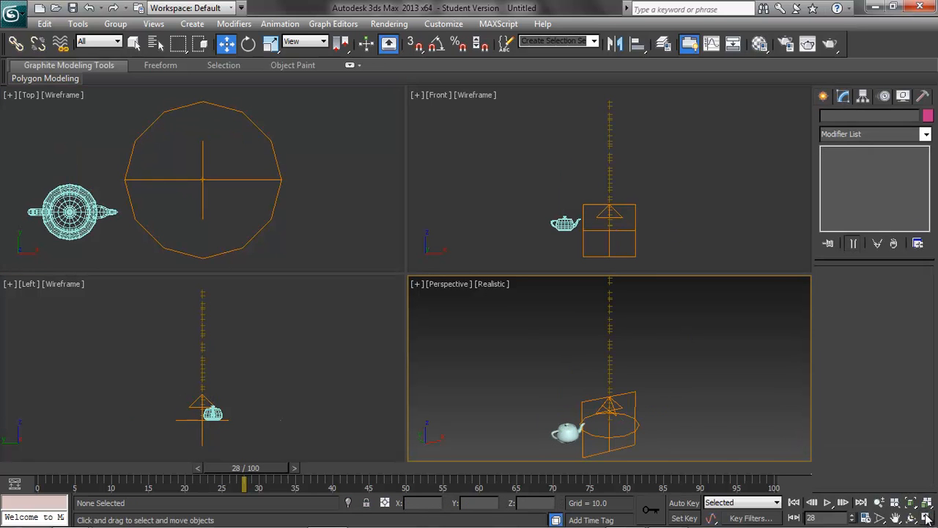
pyautogui.hotkey('alt', 'w')
pyautogui.click(405, 381)
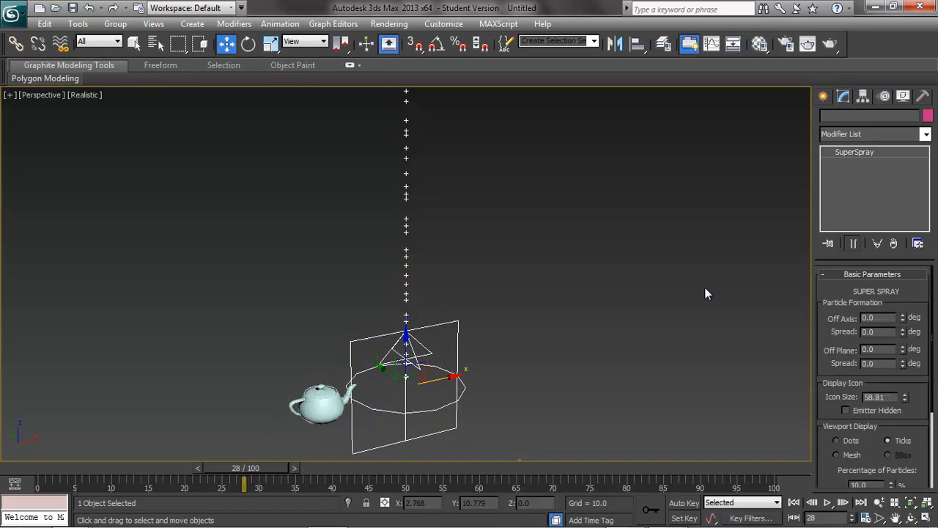
pyautogui.moveTo(903, 335); pyautogui.dragTo(900, 326)
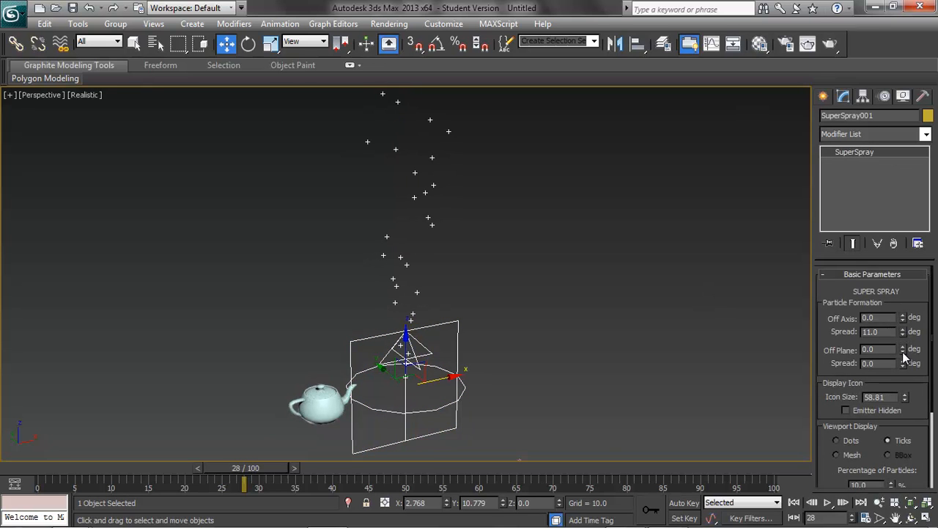
pyautogui.moveTo(902, 364); pyautogui.dragTo(860, 195)
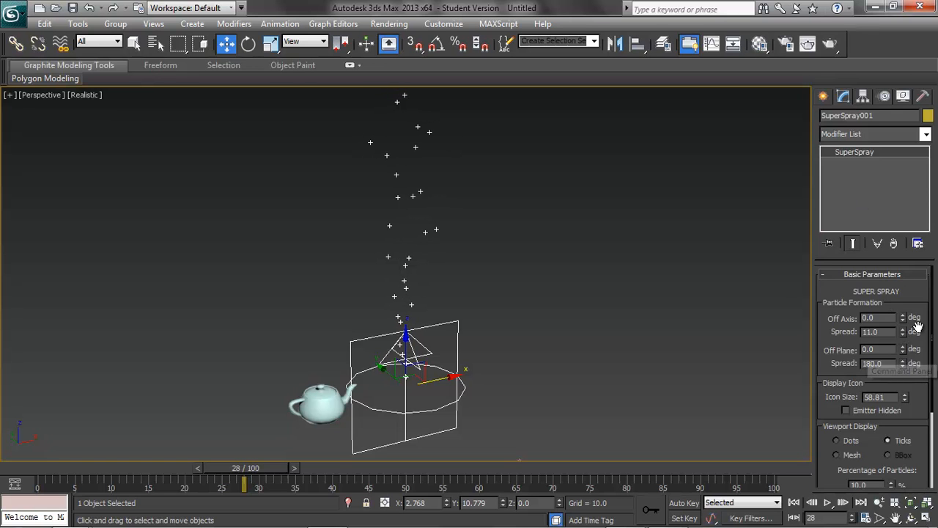
# Step: Set the Super Spray's viewport display to Mesh and its particle type to Instanced Geometry
pyautogui.moveTo(935, 330); pyautogui.dragTo(935, 395)
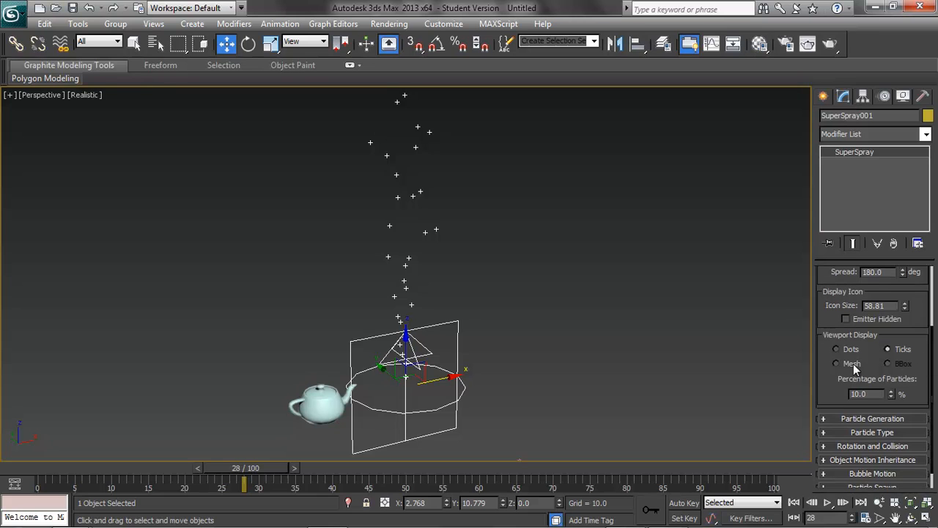
pyautogui.click(835, 364)
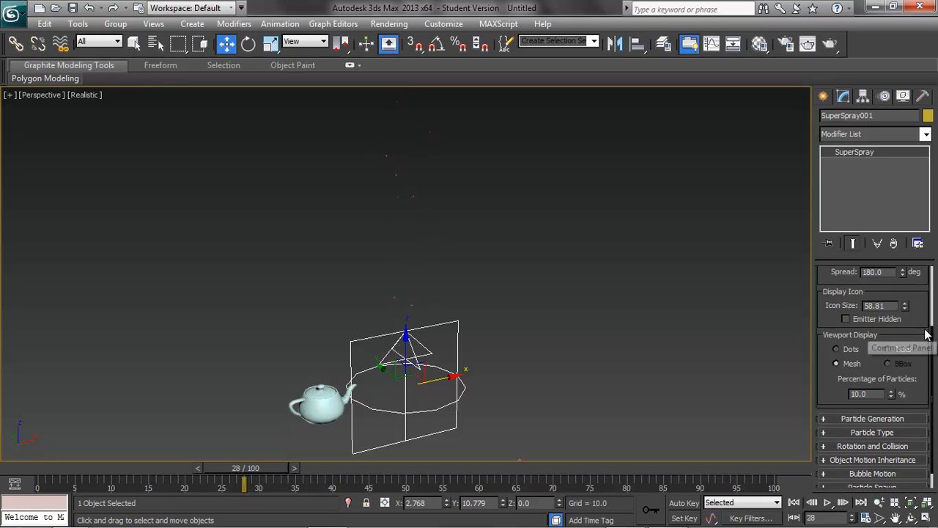
pyautogui.moveTo(932, 344); pyautogui.dragTo(934, 383)
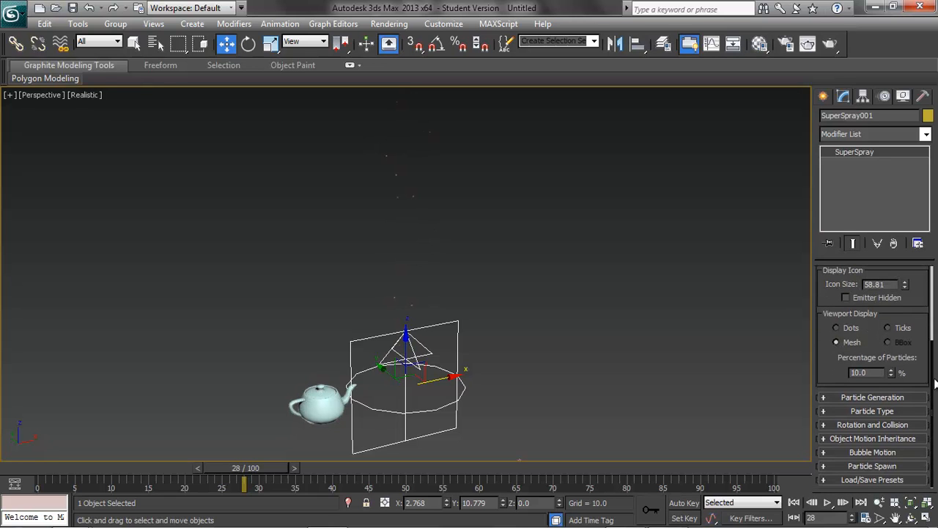
pyautogui.click(825, 410)
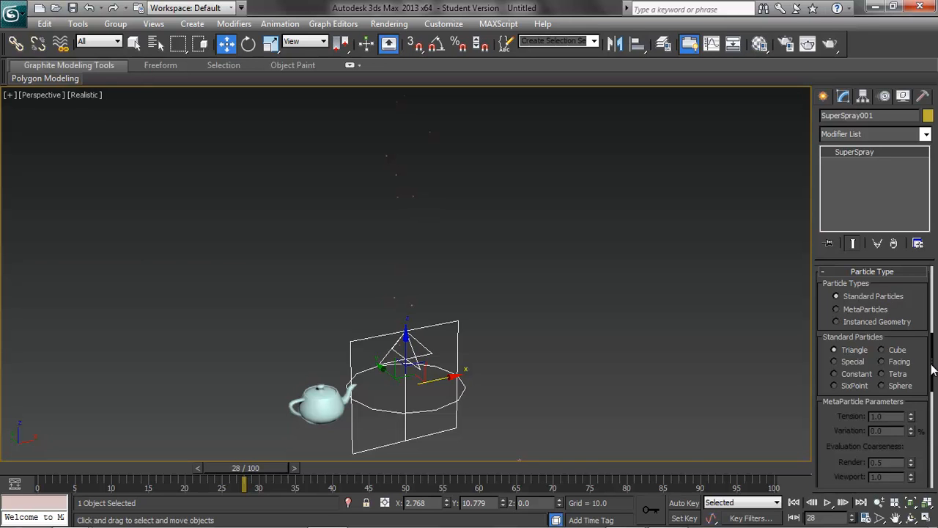
pyautogui.moveTo(932, 370); pyautogui.dragTo(934, 377)
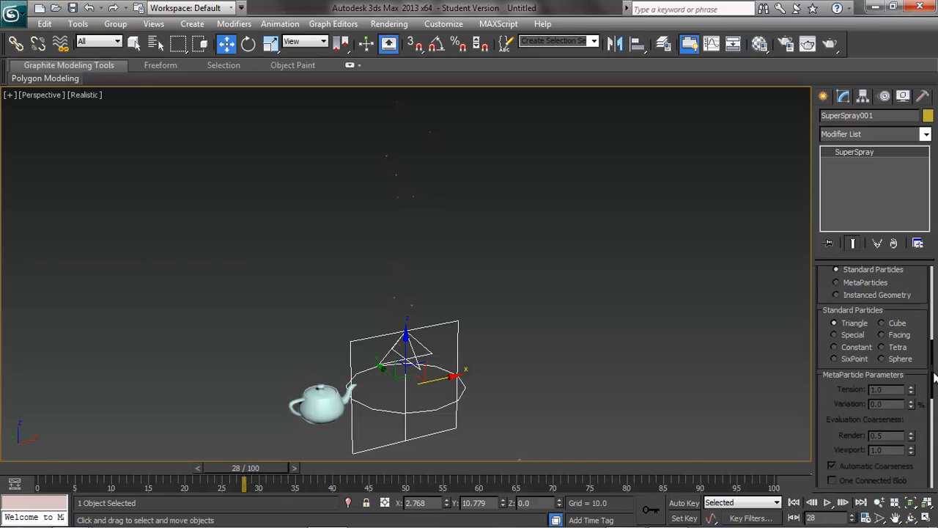
pyautogui.click(837, 295)
# Step: Pick the teapot as the Super Spray's instancing object
pyautogui.moveTo(934, 359); pyautogui.dragTo(931, 399)
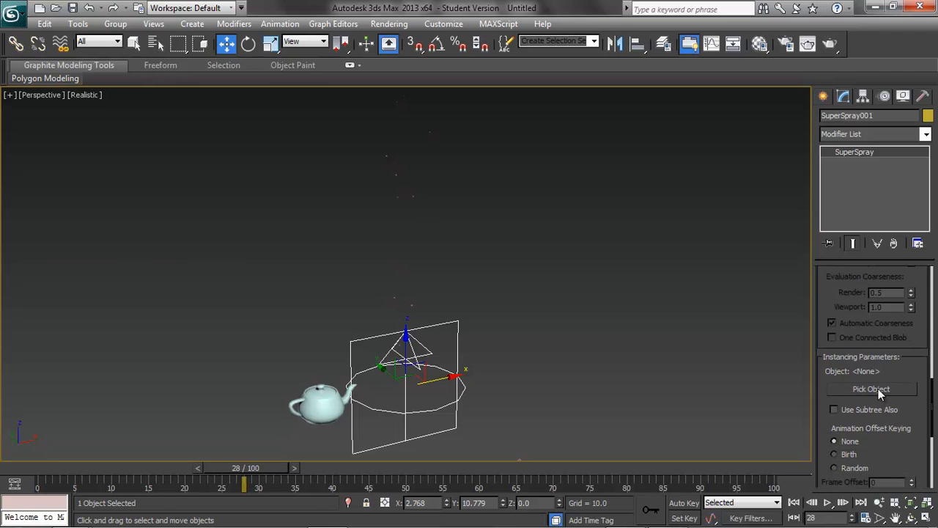
pyautogui.click(321, 403)
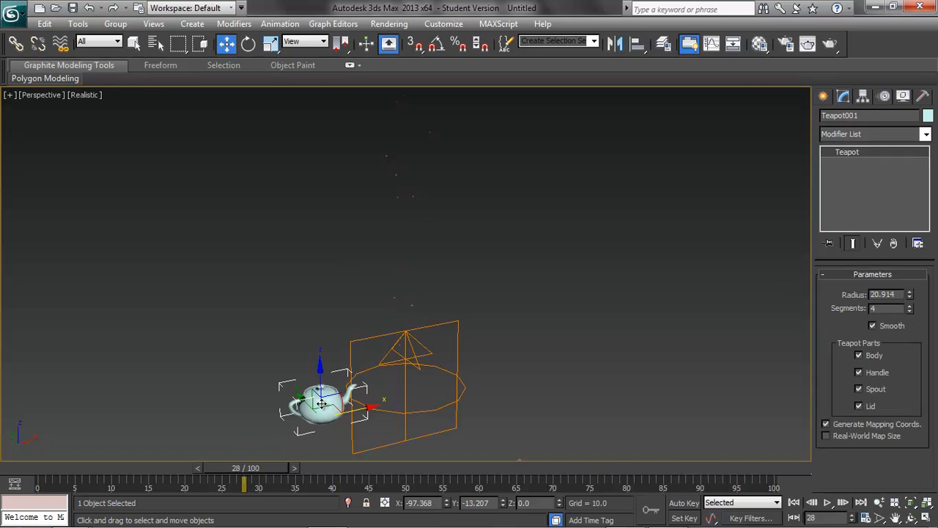
pyautogui.click(373, 365)
pyautogui.click(883, 391)
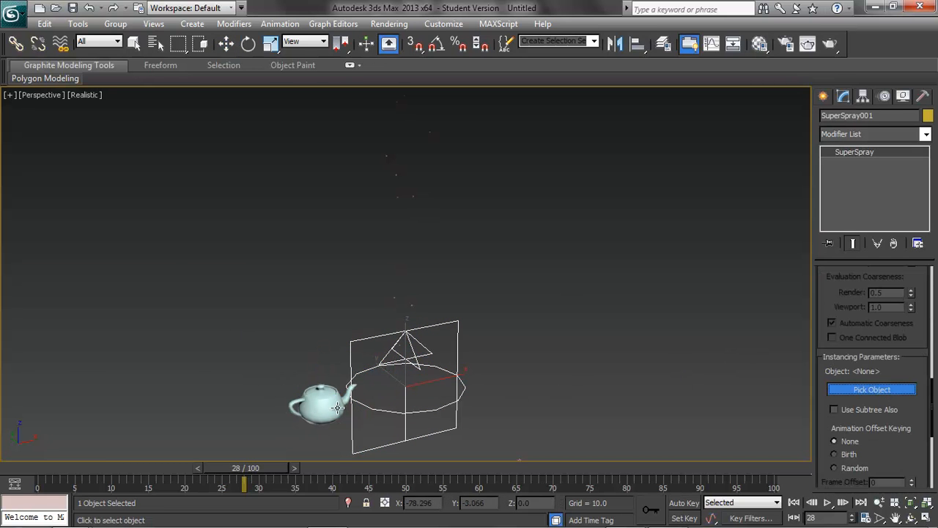
pyautogui.click(316, 411)
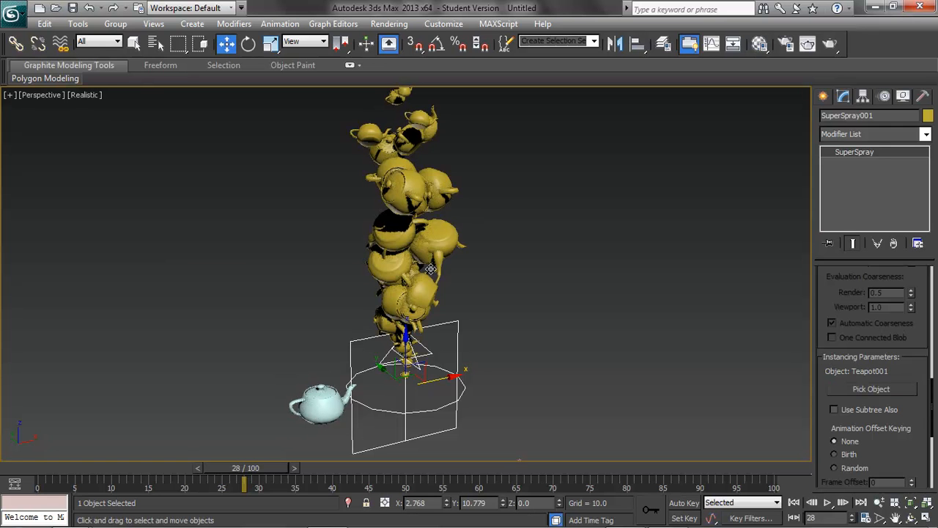
# Step: Scrub the timeline to examine the instanced teapot particles
pyautogui.moveTo(223, 469); pyautogui.dragTo(261, 467)
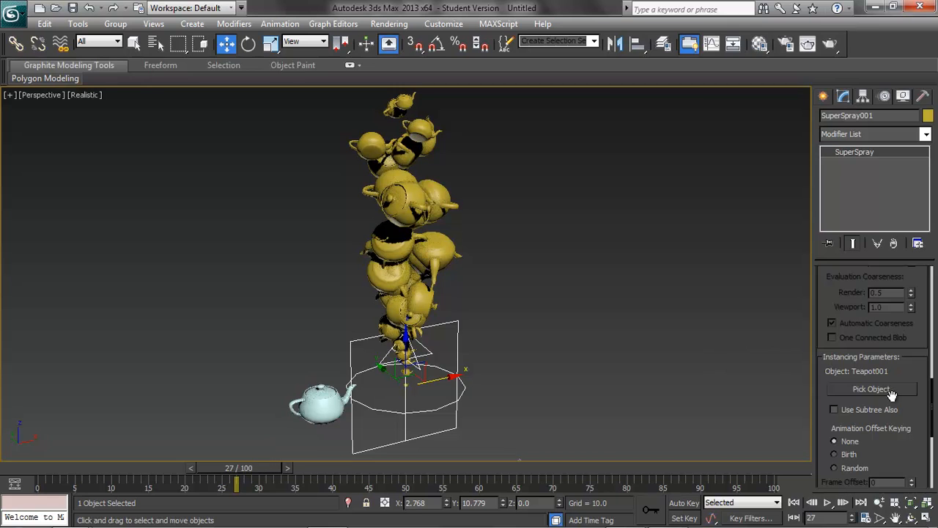
pyautogui.moveTo(932, 403); pyautogui.dragTo(929, 346)
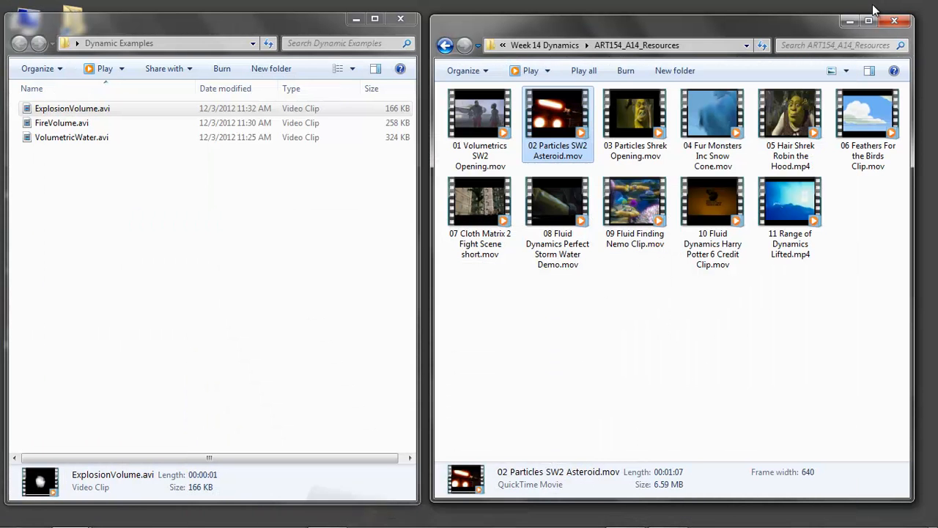
# Step: Switch to the file browser and open the 03 Particles Shrek Opening clip in QuickTime Player, then play it
pyautogui.click(874, 7)
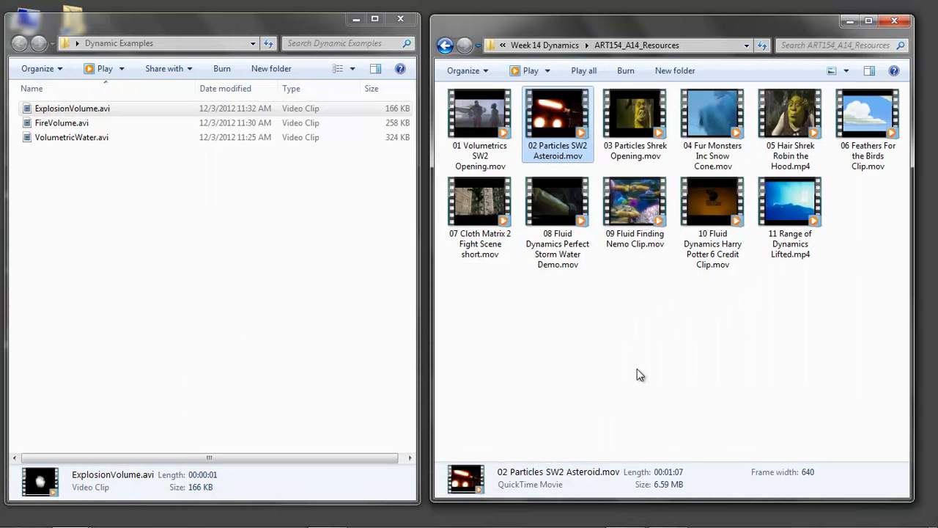
pyautogui.rightClick(626, 115)
pyautogui.moveTo(659, 168)
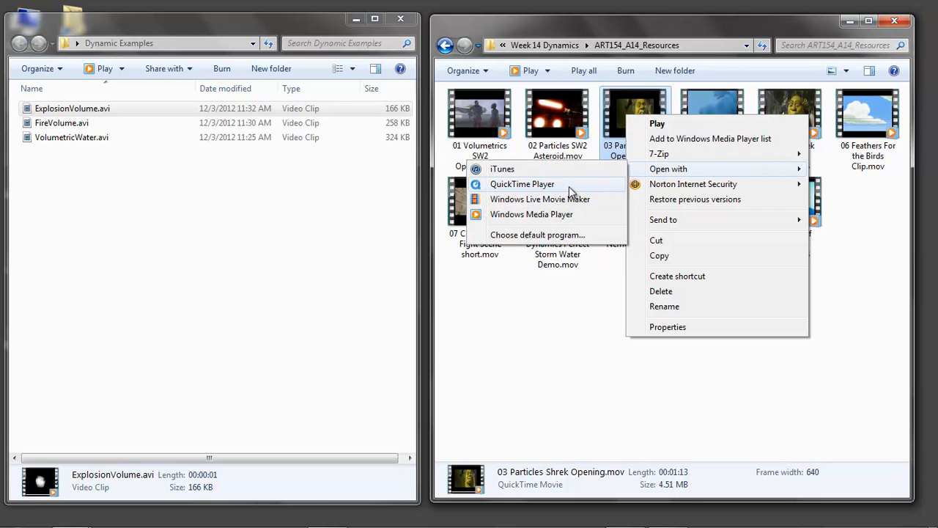
pyautogui.click(567, 185)
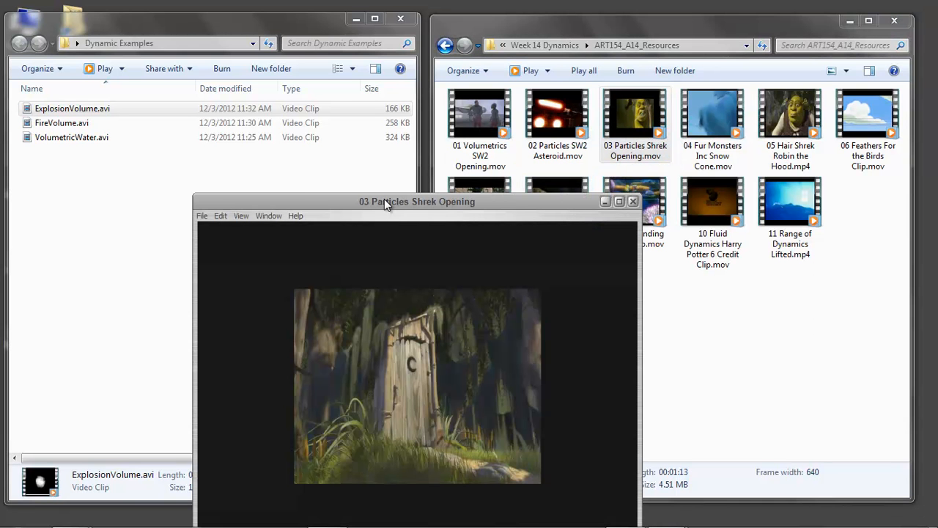
pyautogui.moveTo(384, 200); pyautogui.dragTo(313, 52)
pyautogui.click(352, 432)
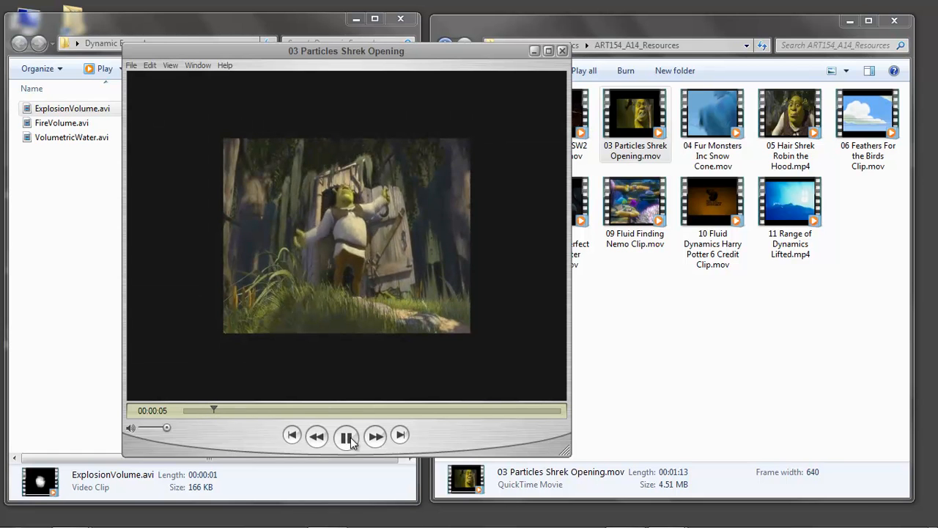
# Step: Watch the Shrek opening clip, pausing and resuming playback, and close the player
pyautogui.click(349, 438)
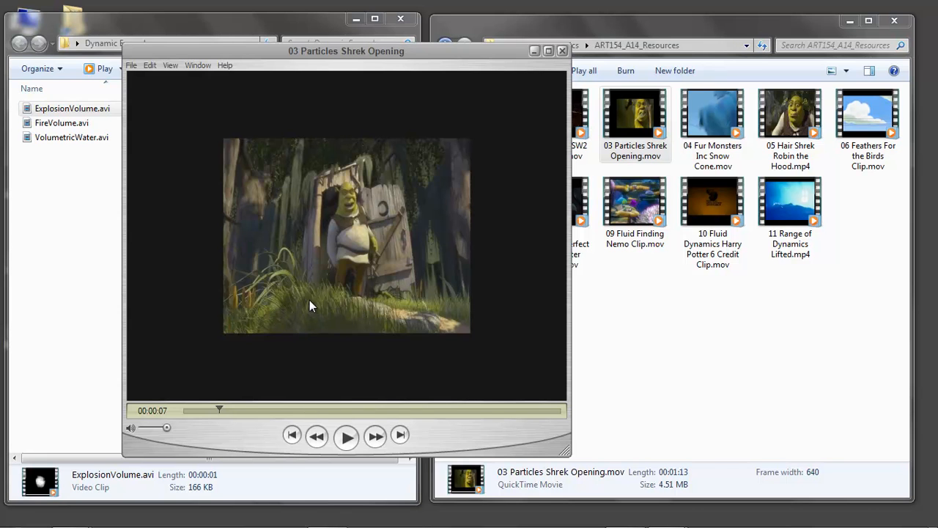
pyautogui.click(349, 437)
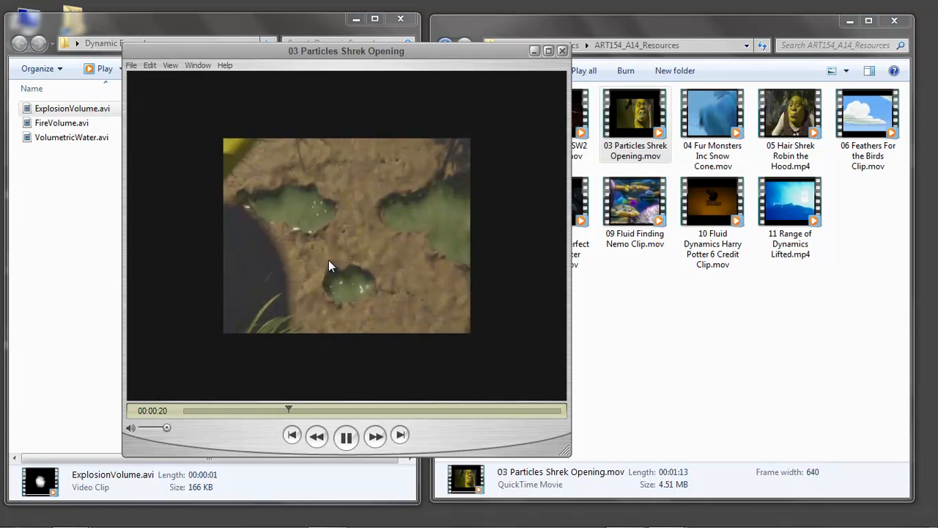
pyautogui.click(346, 437)
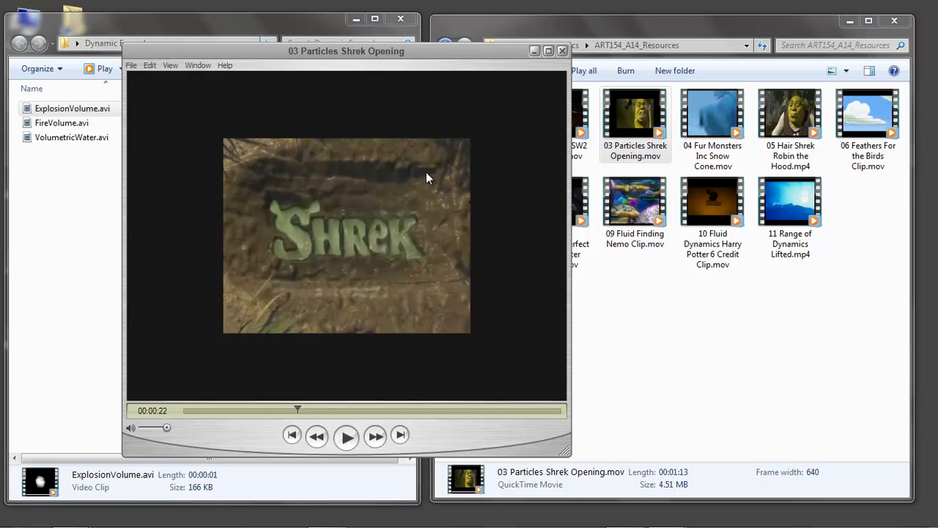
pyautogui.click(347, 437)
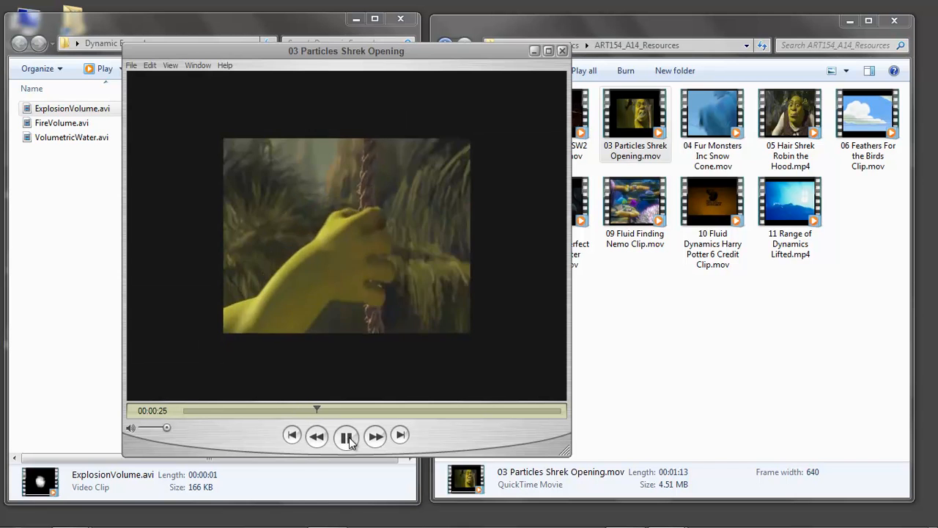
pyautogui.click(347, 437)
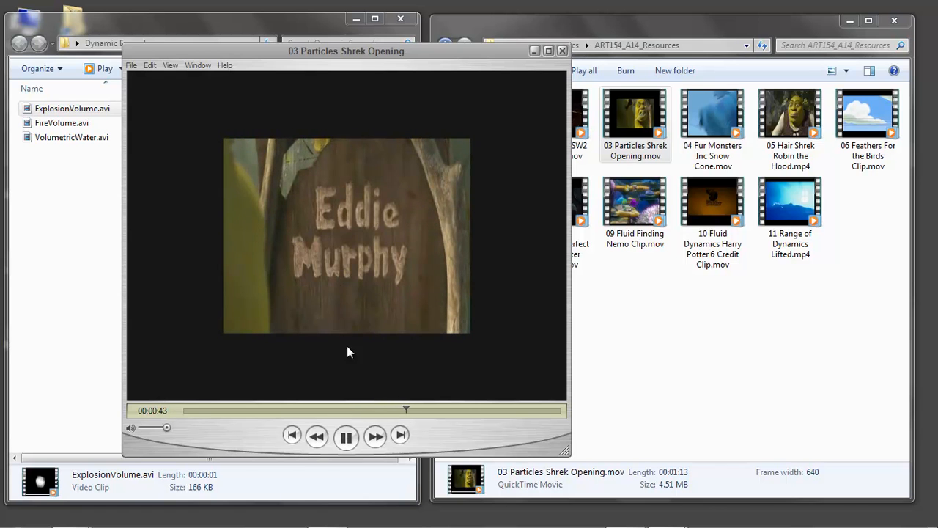
pyautogui.click(346, 436)
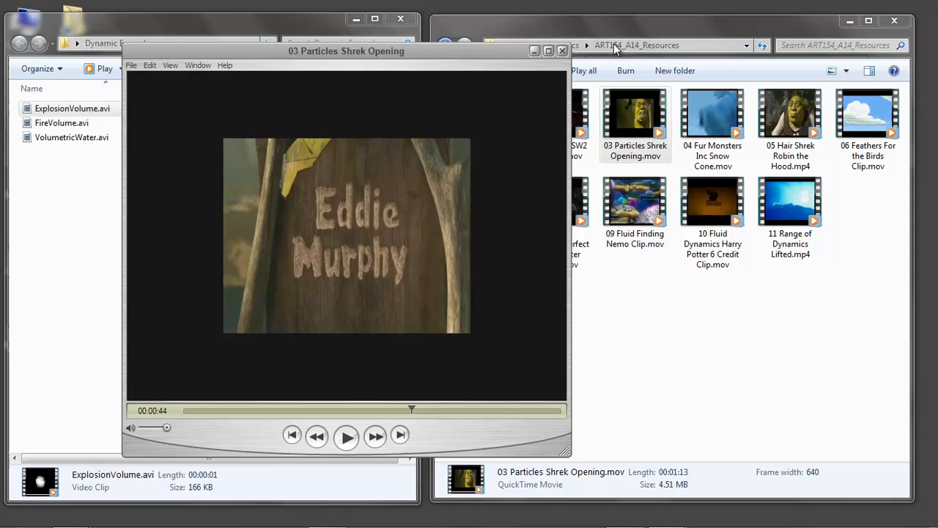
pyautogui.click(562, 50)
# Step: Return to 3ds Max, switch to four viewports, and delete the Super Spray and the teapot
pyautogui.moveTo(385, 523)
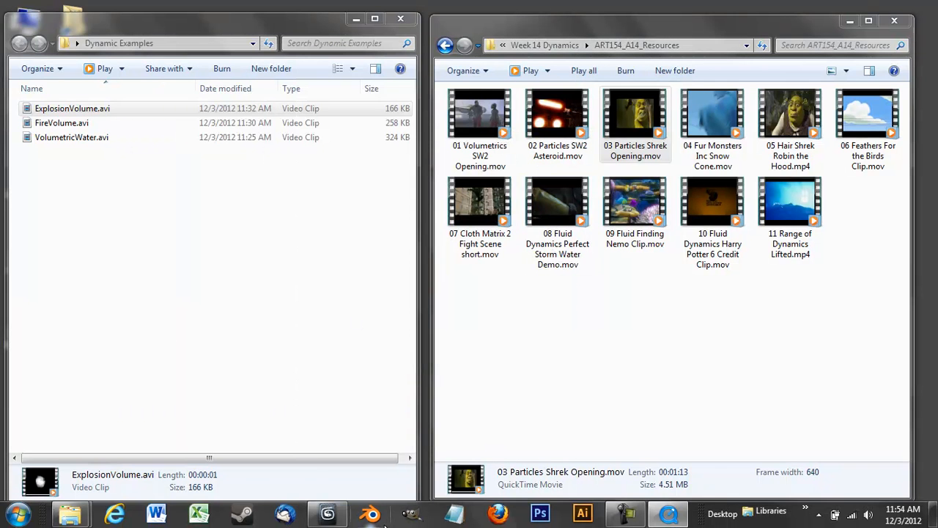
pyautogui.click(327, 515)
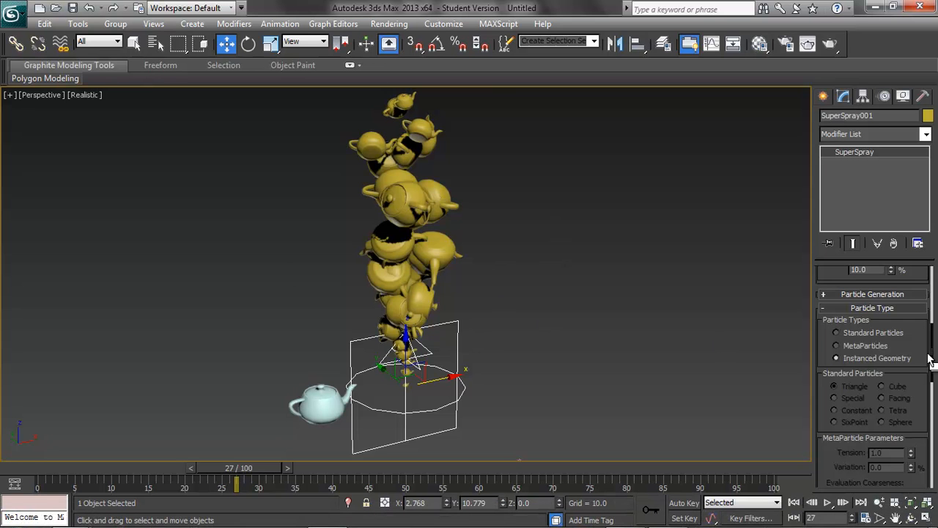
pyautogui.click(927, 517)
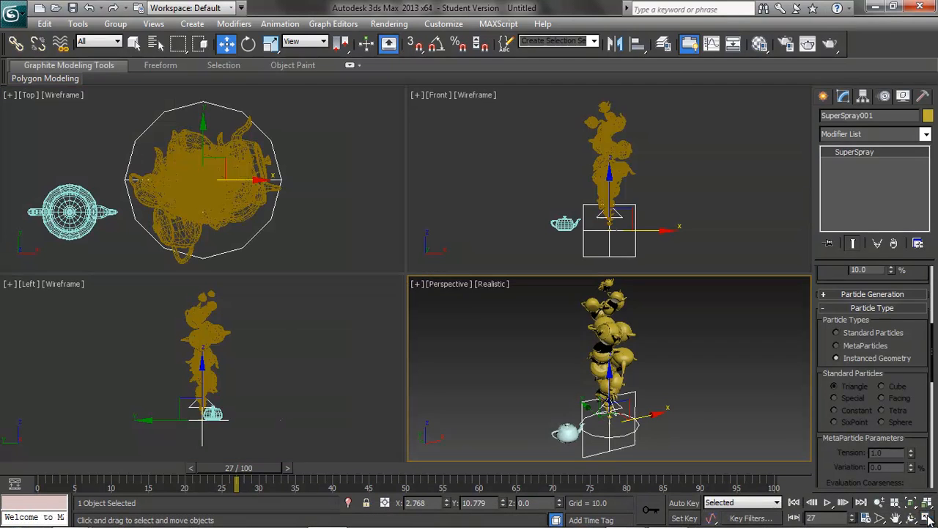
pyautogui.click(187, 208)
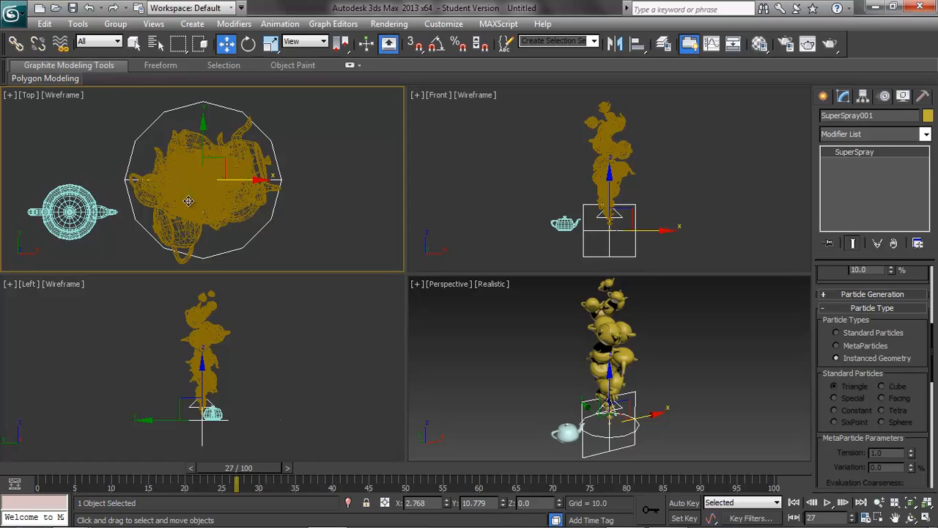
pyautogui.press('Delete')
pyautogui.click(70, 212)
pyautogui.press('Delete')
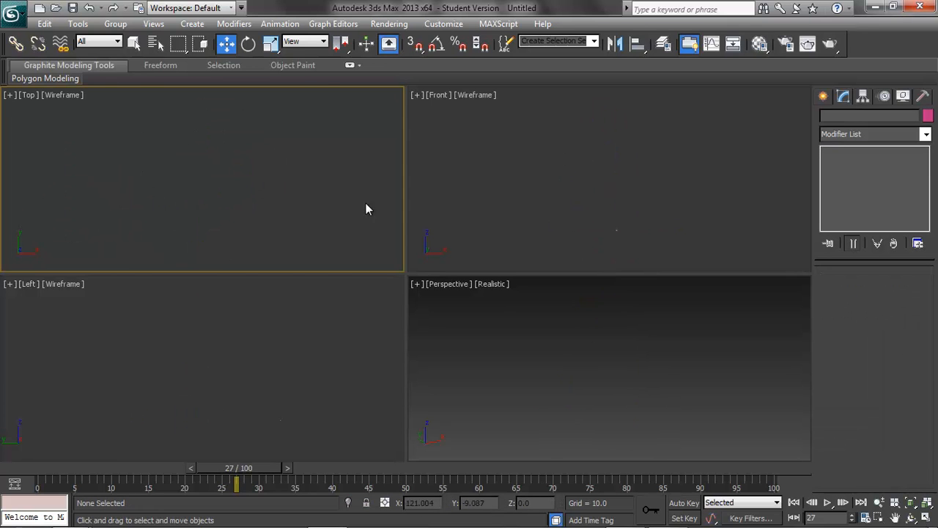
# Step: Create a sphere with radius about 41 in the Top viewport
pyautogui.click(193, 24)
pyautogui.moveTo(209, 40)
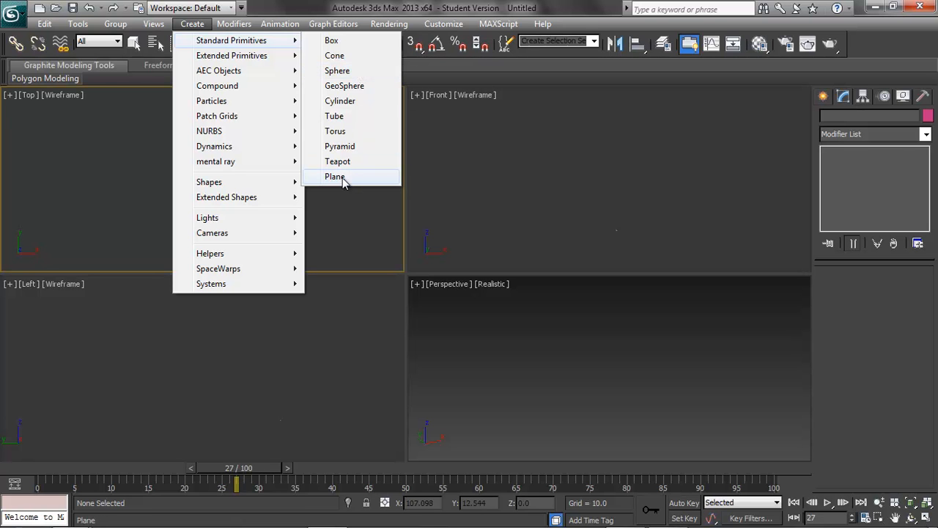
pyautogui.click(342, 71)
pyautogui.moveTo(200, 166); pyautogui.dragTo(249, 198)
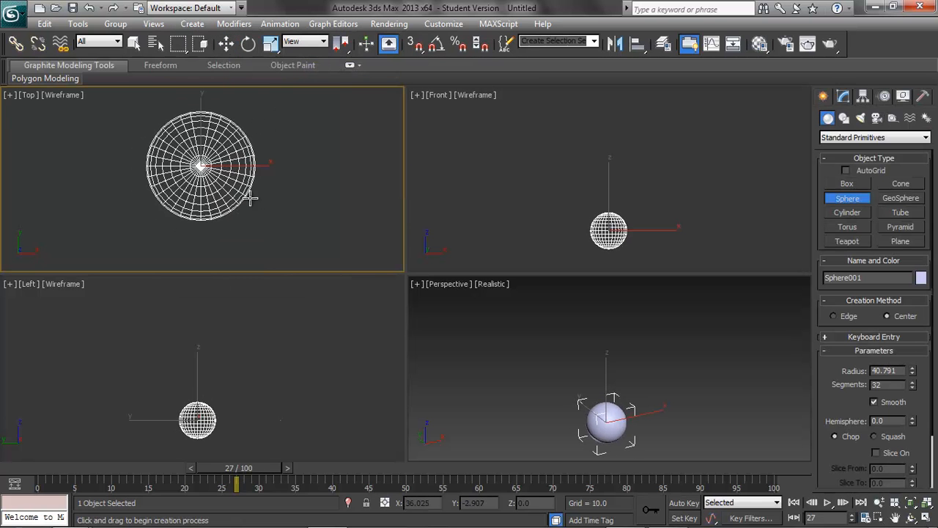
# Step: Apply the Hair and Fur (WSM) modifier to the sphere
pyautogui.click(844, 98)
pyautogui.click(925, 135)
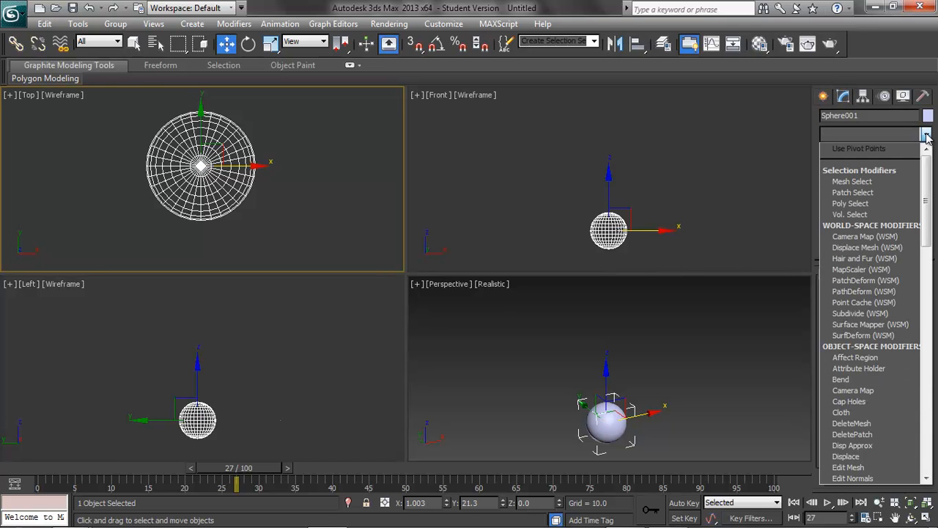
pyautogui.click(878, 260)
# Step: Render the Perspective view to preview the fur on the sphere
pyautogui.middleClick(704, 396)
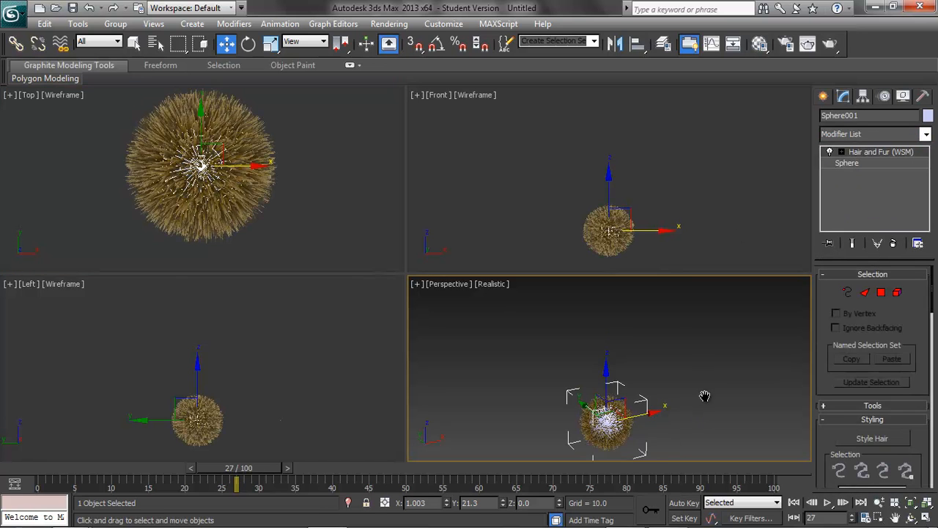
pyautogui.moveTo(705, 396); pyautogui.dragTo(705, 359, button='middle')
pyautogui.scroll(3, 704, 359)
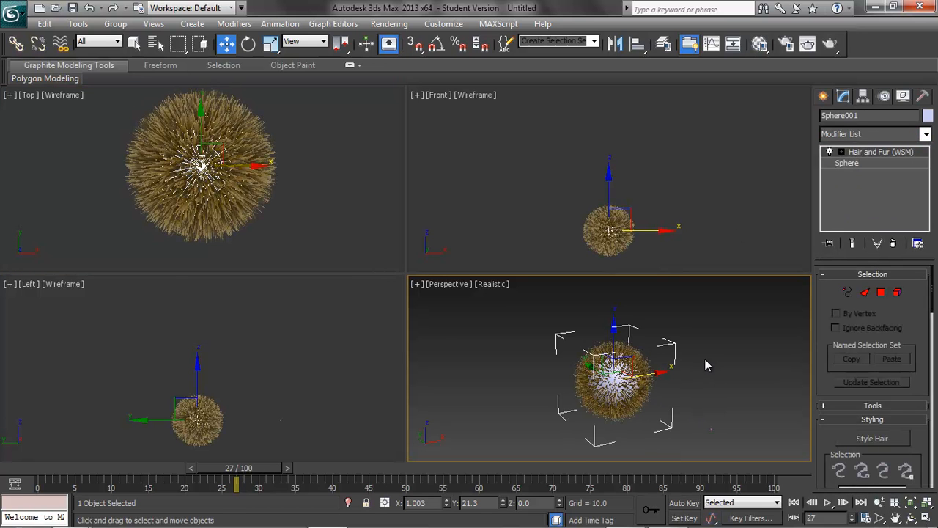
pyautogui.click(924, 519)
pyautogui.click(829, 44)
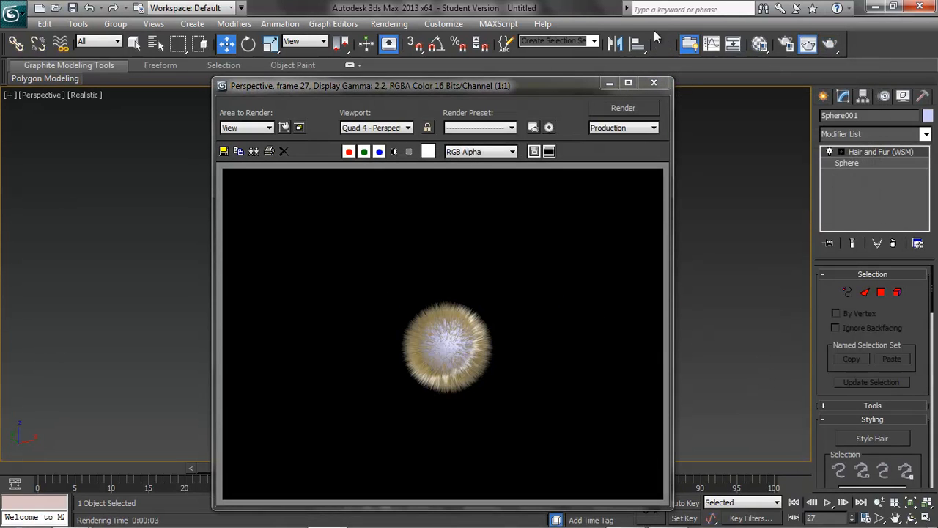
pyautogui.click(659, 82)
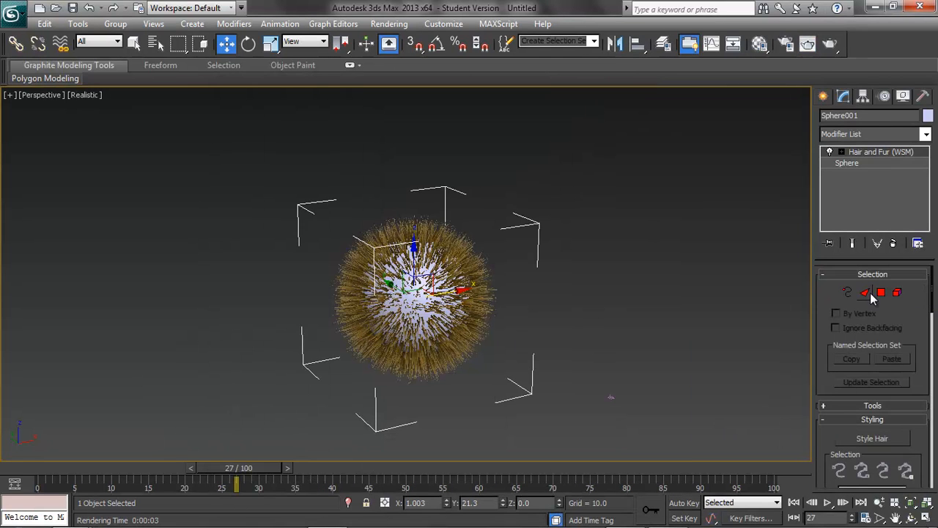
# Step: Select the sphere's upper polygons as the hair growth area and update the selection
pyautogui.click(881, 292)
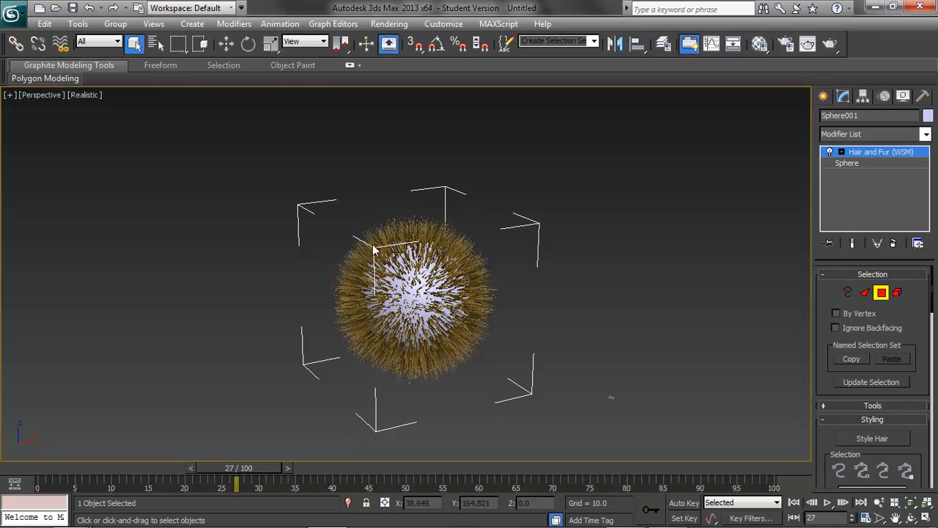
pyautogui.moveTo(343, 197); pyautogui.dragTo(476, 292)
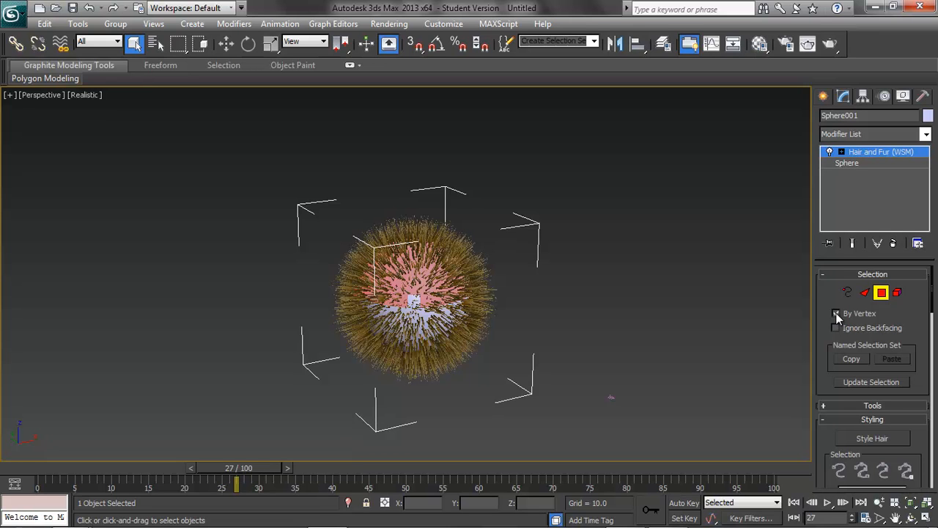
pyautogui.click(858, 382)
# Step: Set the hair's Root Color to magenta in the Material Parameters
pyautogui.moveTo(932, 301); pyautogui.dragTo(934, 434)
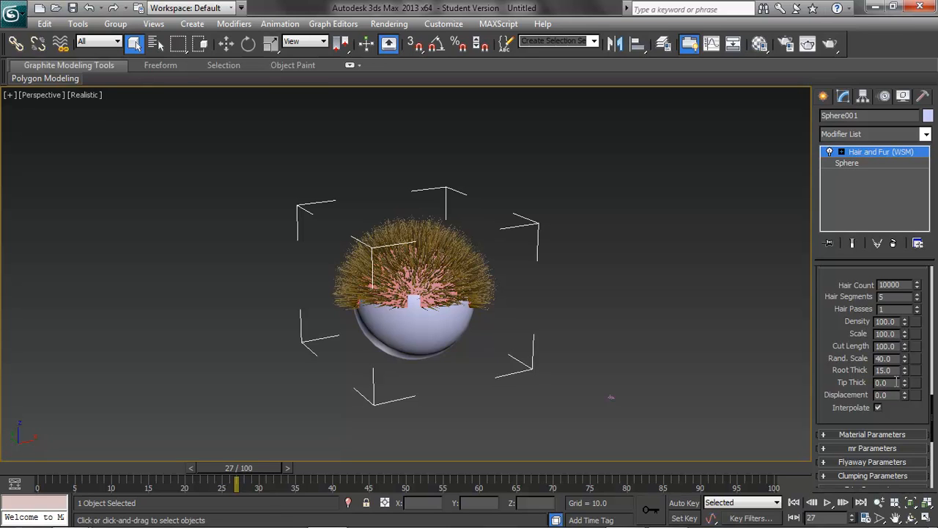
pyautogui.moveTo(933, 411); pyautogui.dragTo(930, 435)
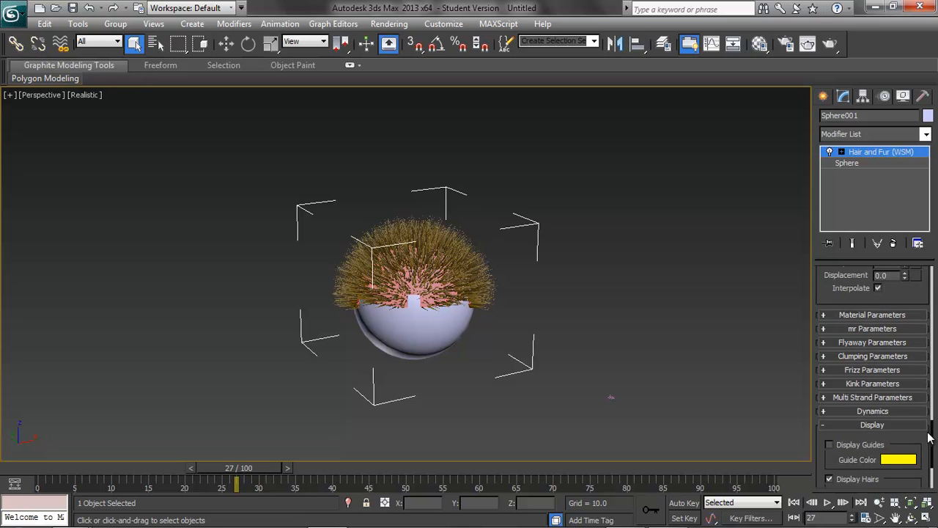
pyautogui.click(824, 323)
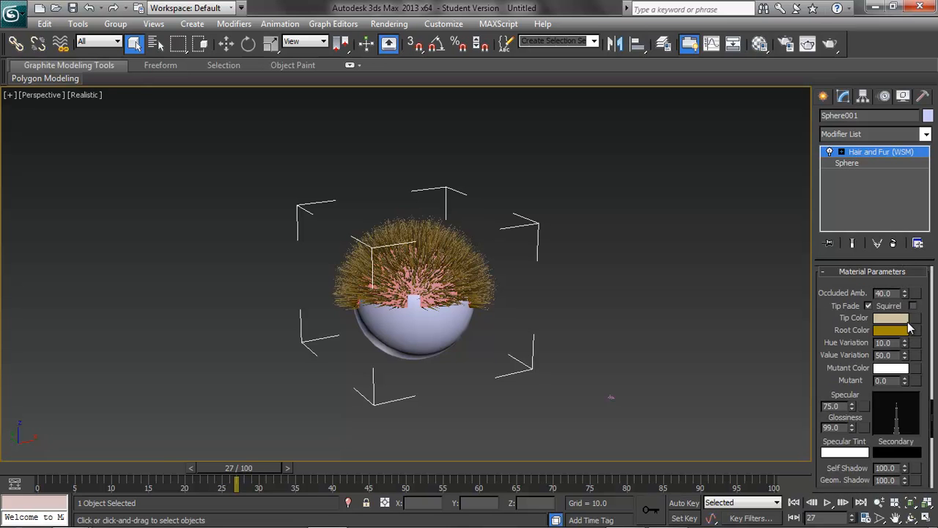
pyautogui.click(886, 330)
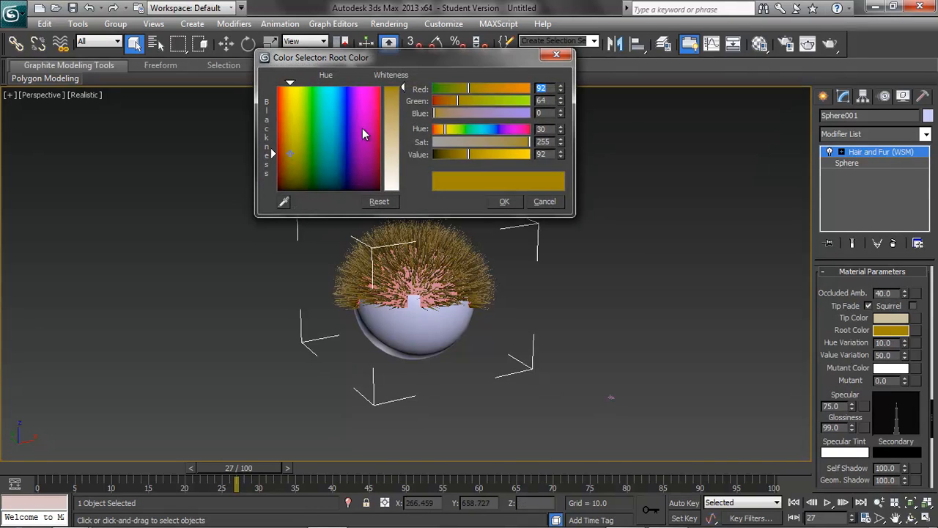
pyautogui.click(365, 124)
pyautogui.click(503, 202)
# Step: Set the hair's Tip Color to light blue (R 97, G 124, B 240)
pyautogui.click(890, 317)
pyautogui.click(345, 103)
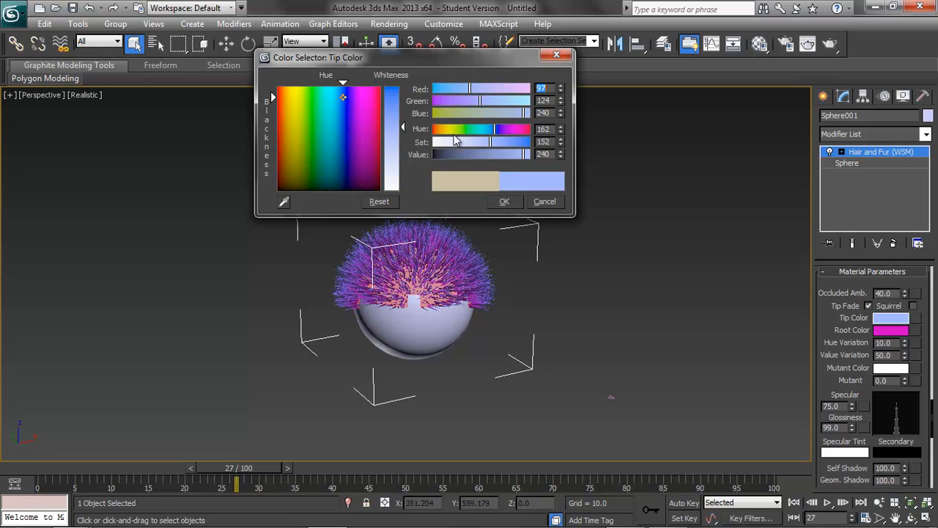
pyautogui.click(512, 202)
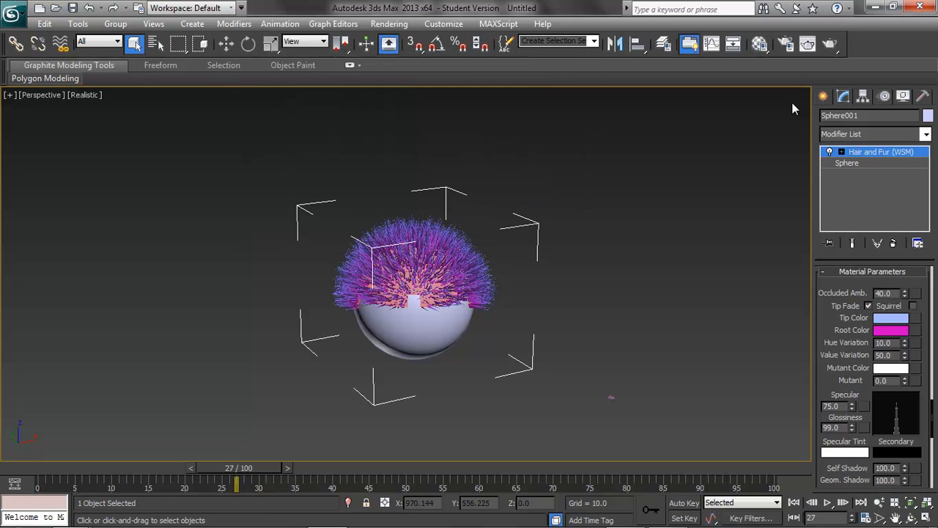
# Step: Render the Perspective view to check the recolored fur
pyautogui.click(807, 43)
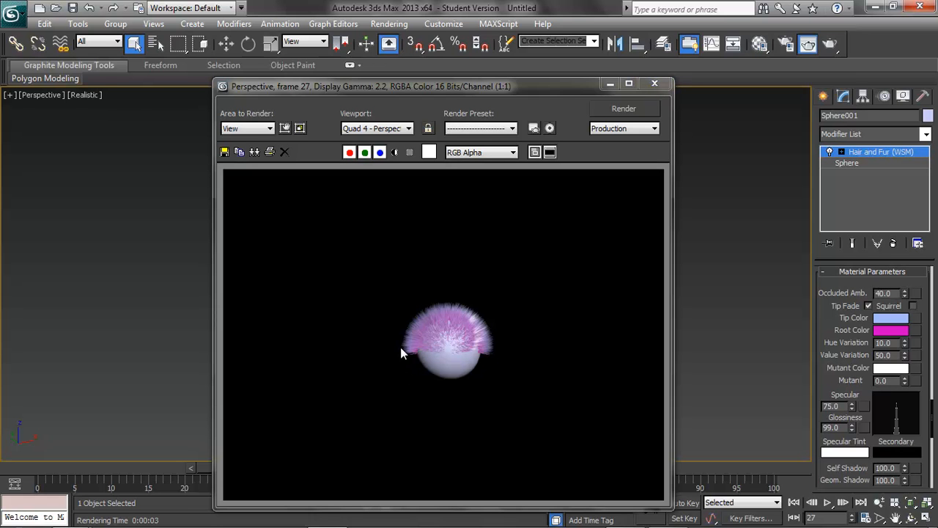
pyautogui.click(655, 86)
pyautogui.scroll(6, 651, 295)
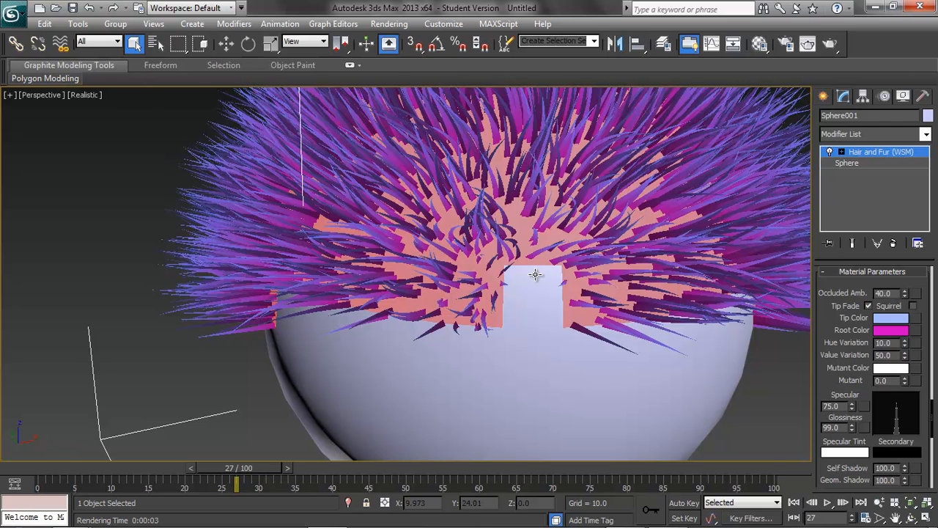
pyautogui.scroll(-4, 531, 269)
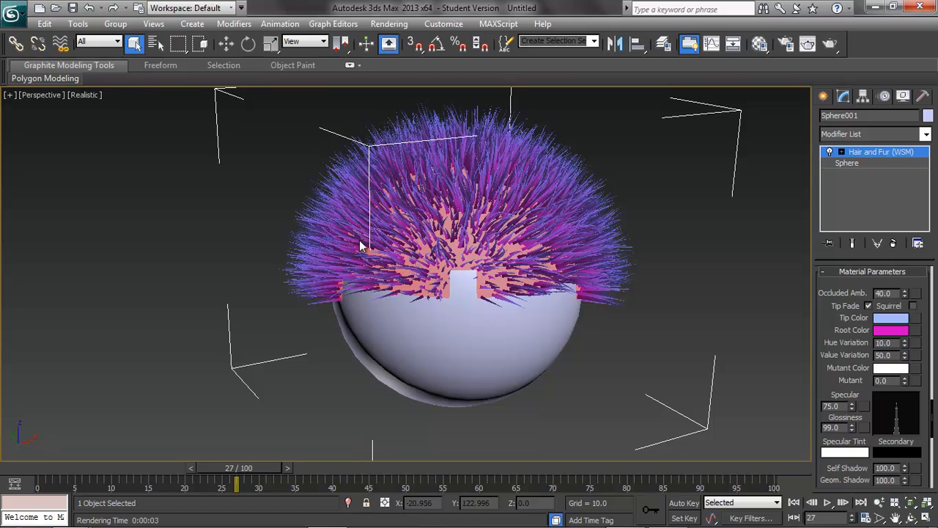